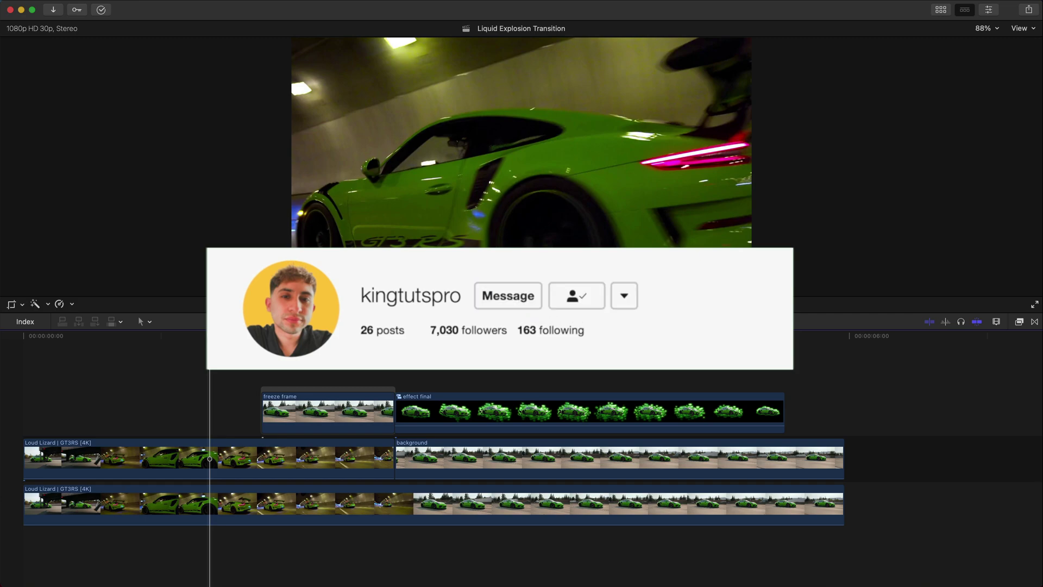
- Scrub the finished liquid explosion transition on the timeline and browse the uploaded videos on the effect creator's YouTube channel
drag(210, 341, 184, 338)
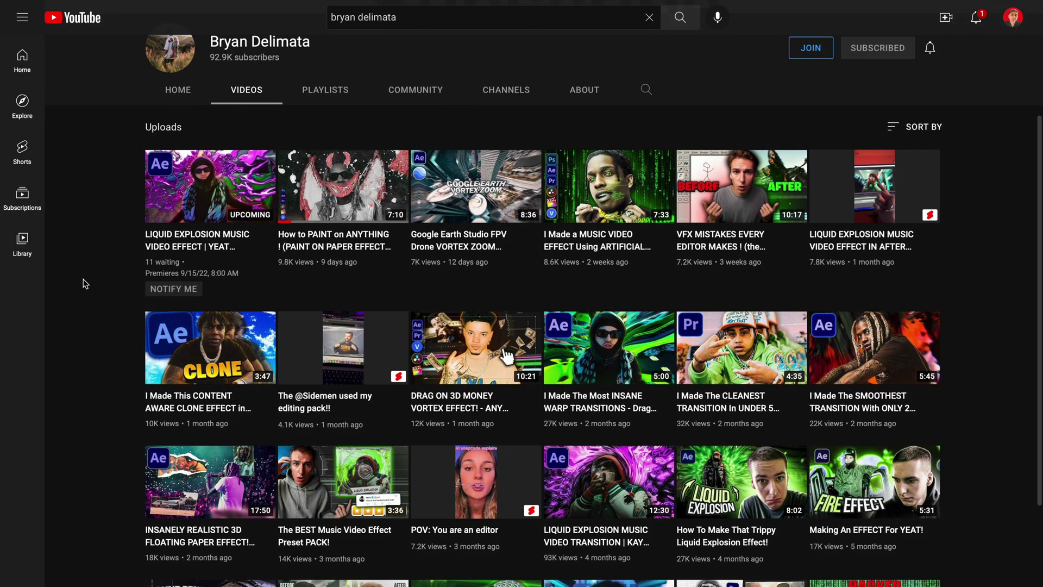
scroll(82, 283, down, 5)
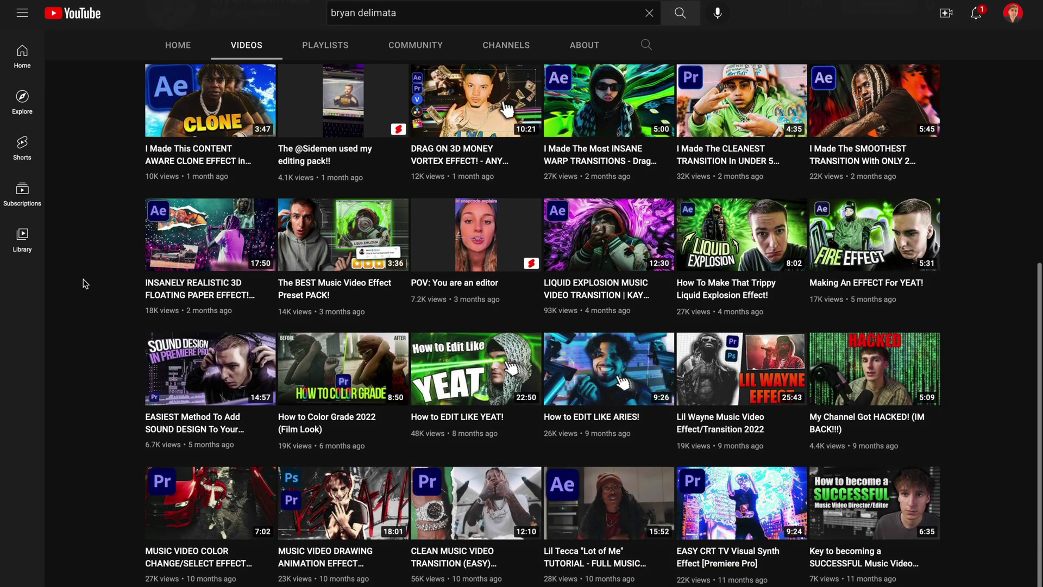
scroll(82, 283, down, 8)
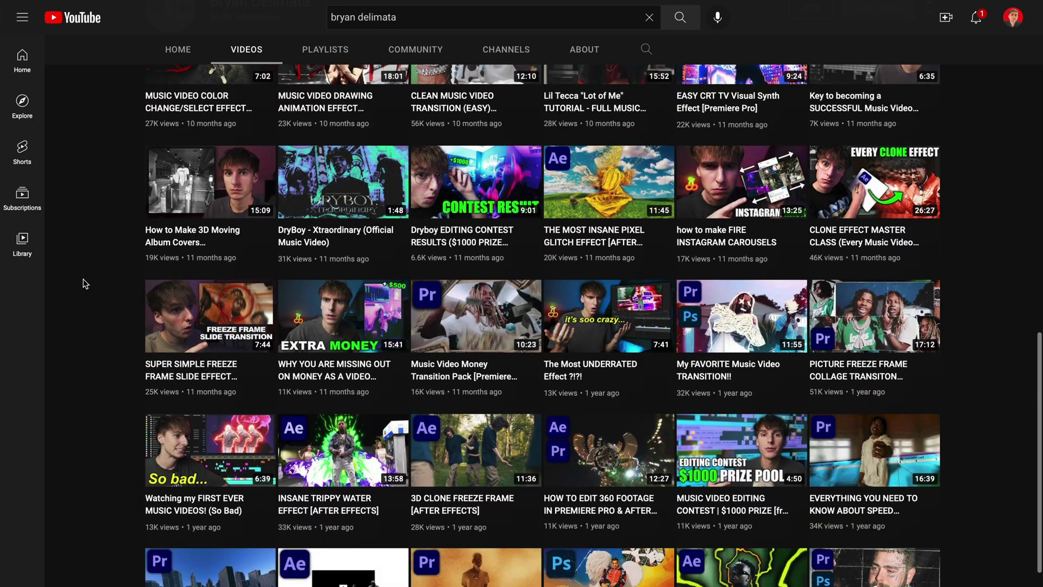
scroll(83, 283, up, 15)
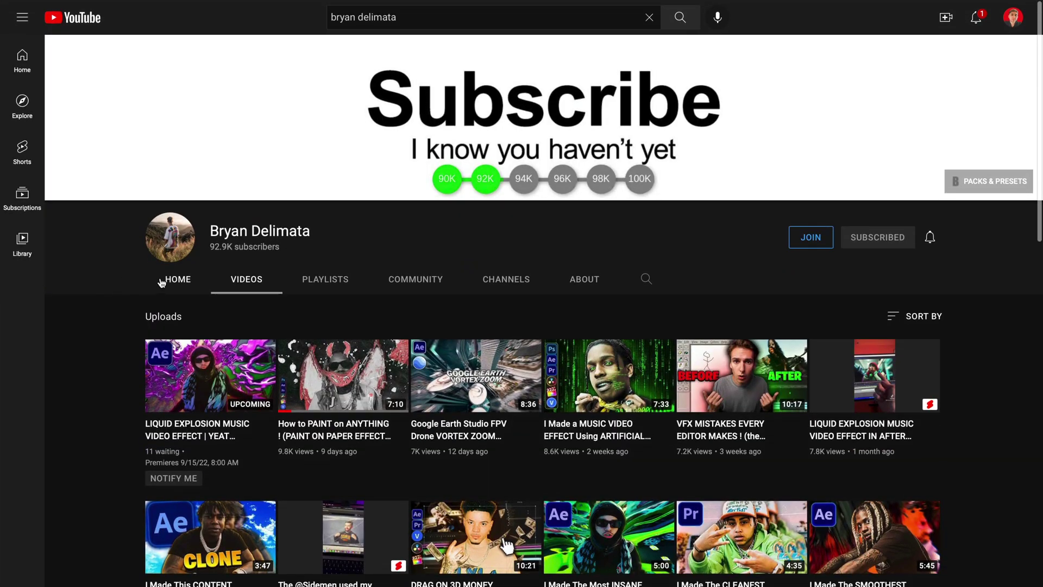
click(162, 282)
scroll(162, 282, down, 7)
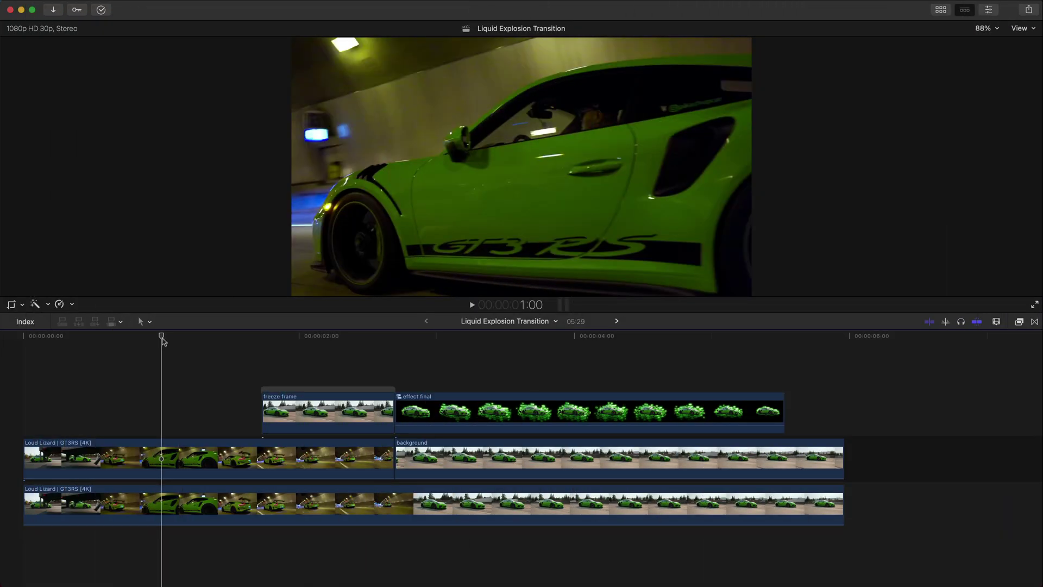
- Scrub the timeline through the finished explosion effect and browse the editing pack collection on kingtutspro.com
drag(163, 341, 441, 351)
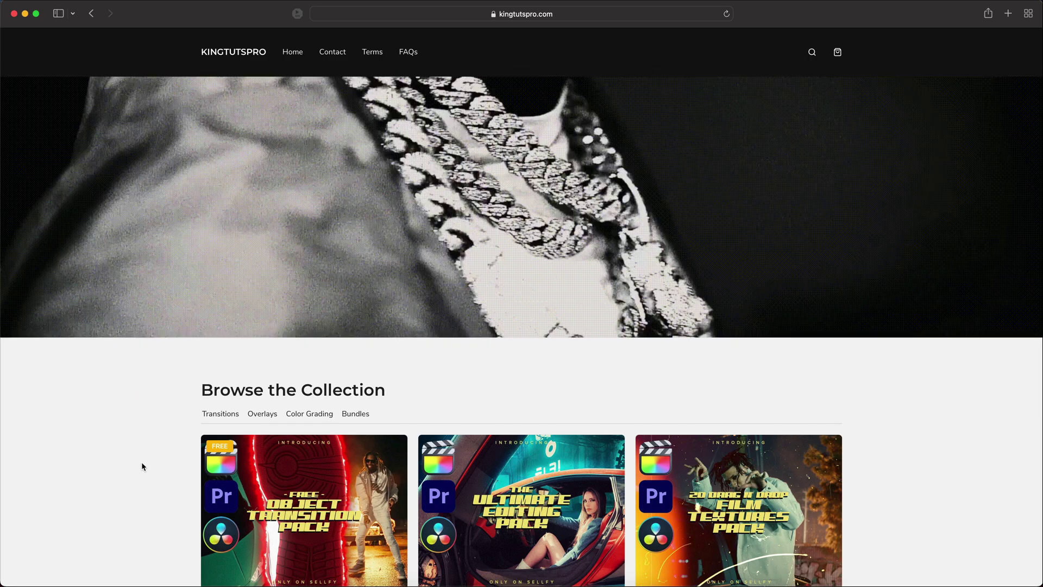
scroll(142, 467, down, 3)
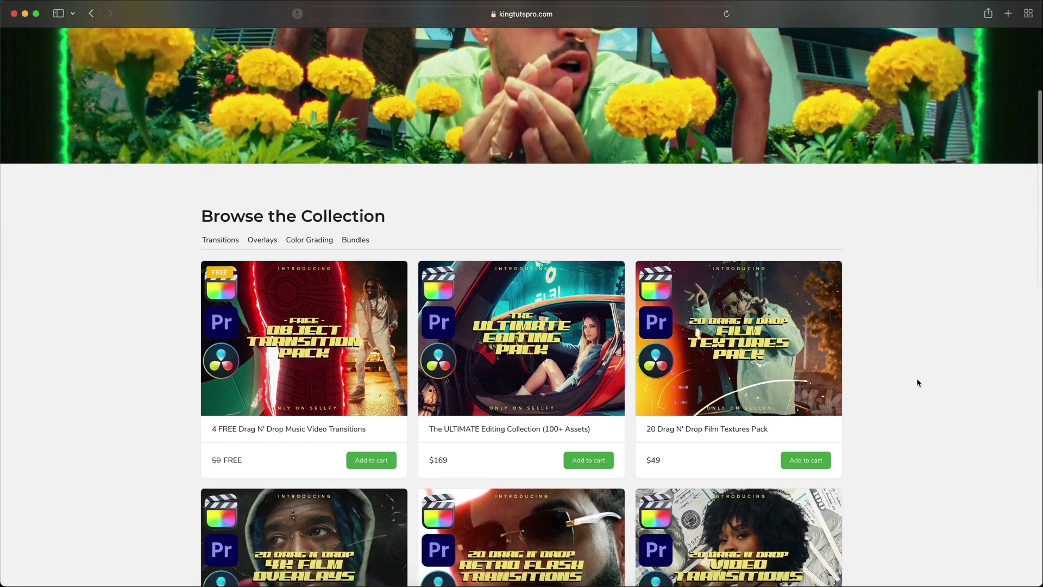
scroll(917, 379, down, 2)
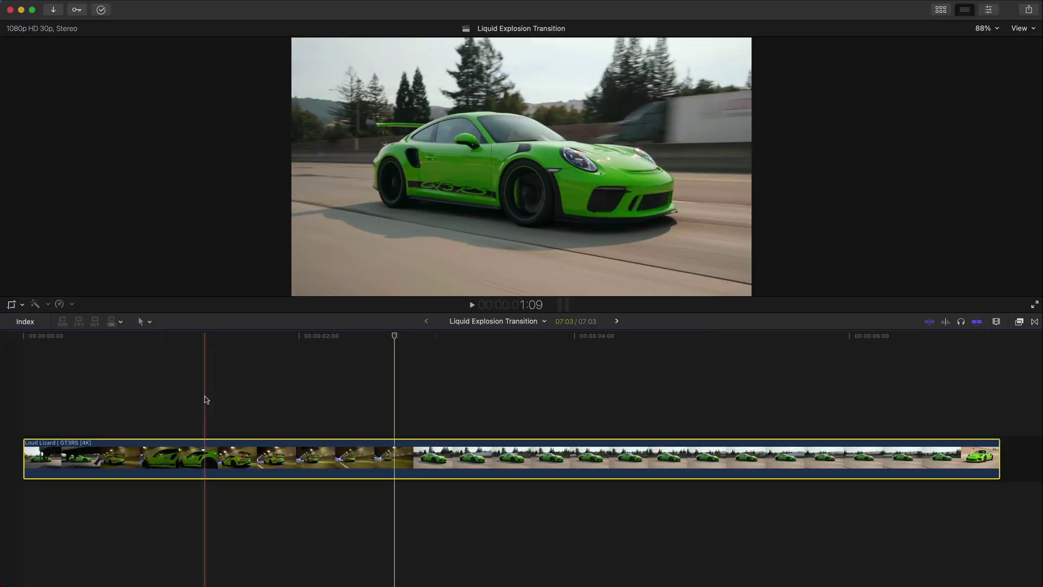
- Play through the raw Loud Lizard clip and extend its end by 10 frames
click(205, 398)
key(space)
scroll(206, 398, right, 5)
key(space)
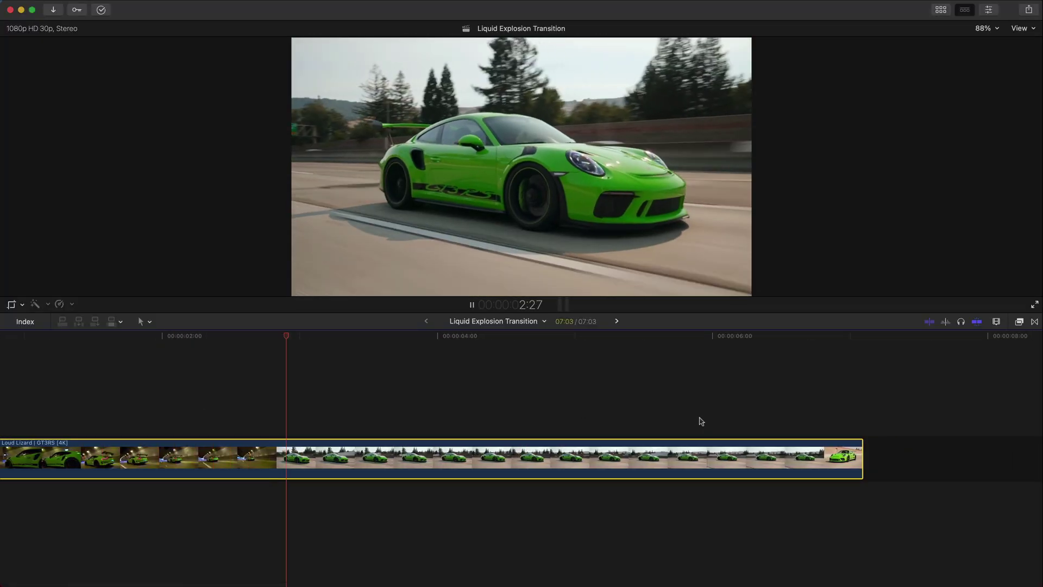
drag(863, 440, 908, 440)
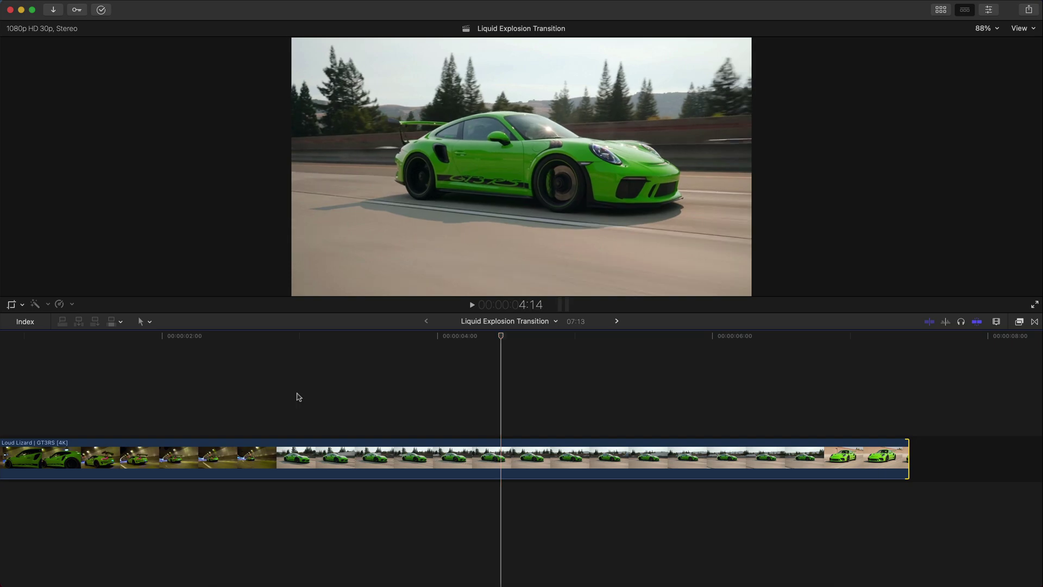
- Review the green car's highway shot and split the clip at 2:22, where that shot begins
click(300, 338)
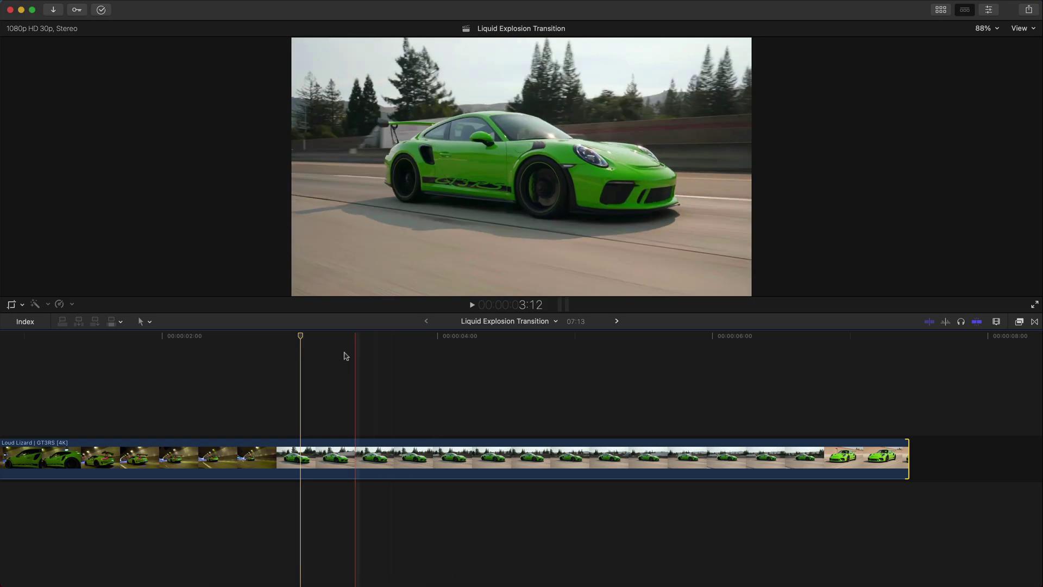
drag(345, 336, 305, 352)
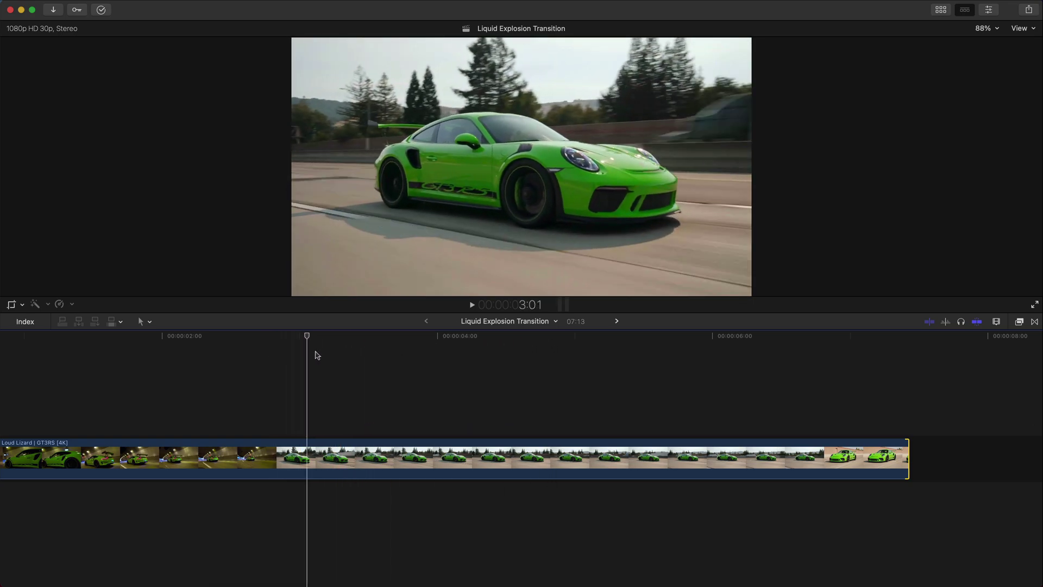
key(space)
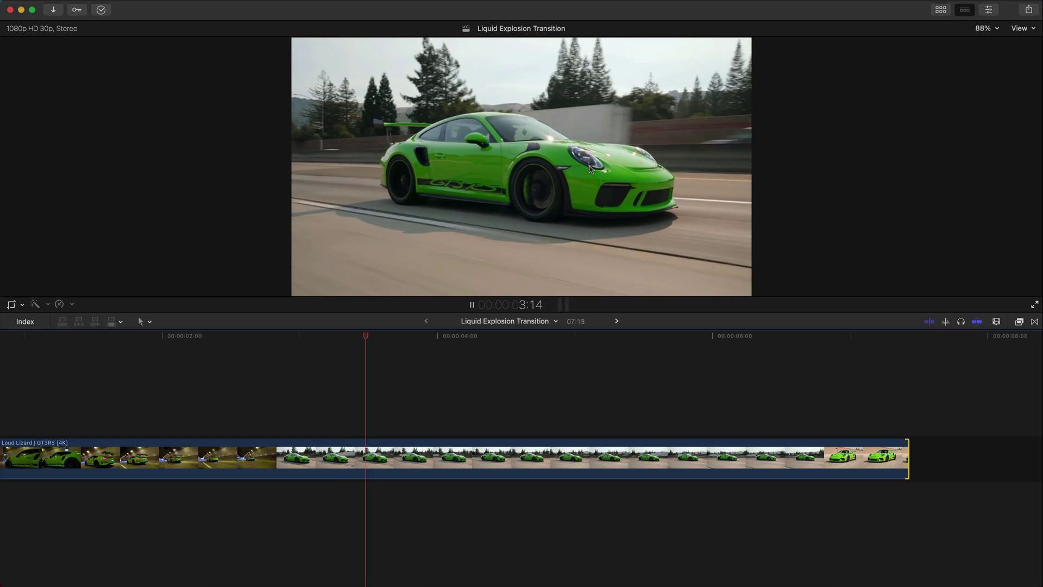
key(space)
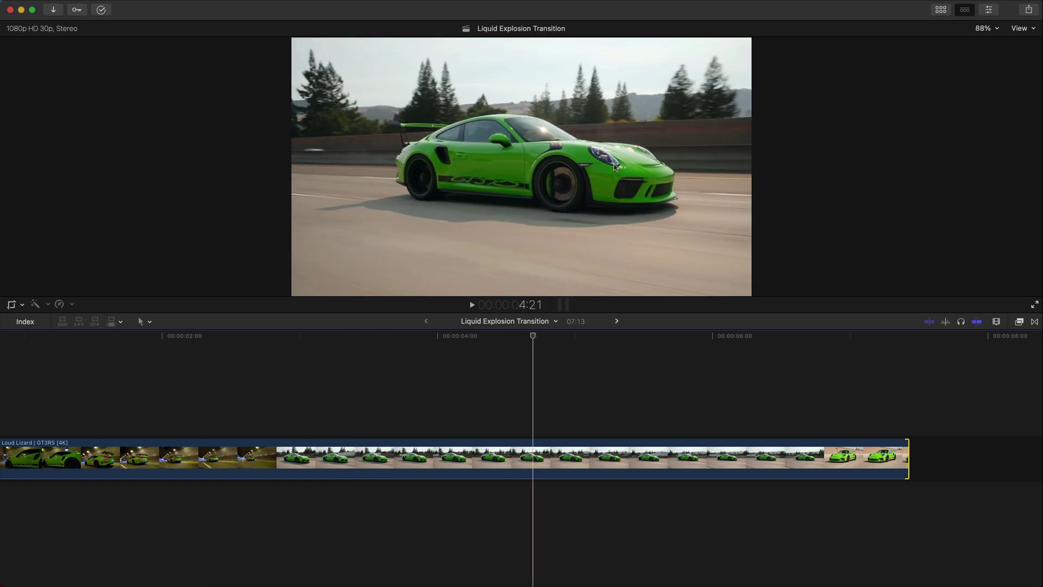
drag(258, 339, 815, 349)
key(super+b)
key(Left)
key(Right)
key(Left)
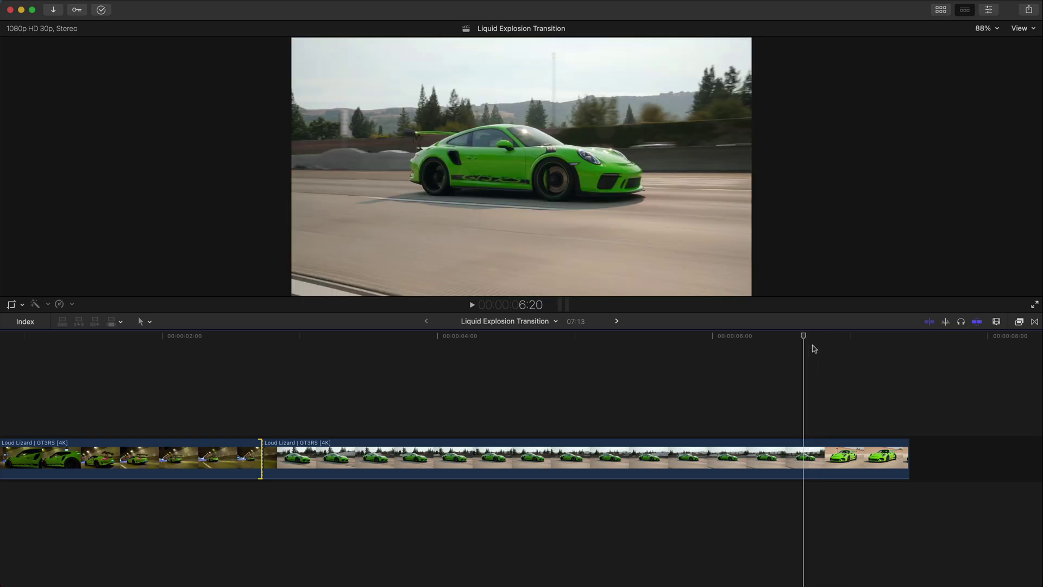
- Find the last frames of the highway shot and split the clip at 6:20
key(Left)
key(Left)
key(Left)
key(Right)
key(Right)
key(Right)
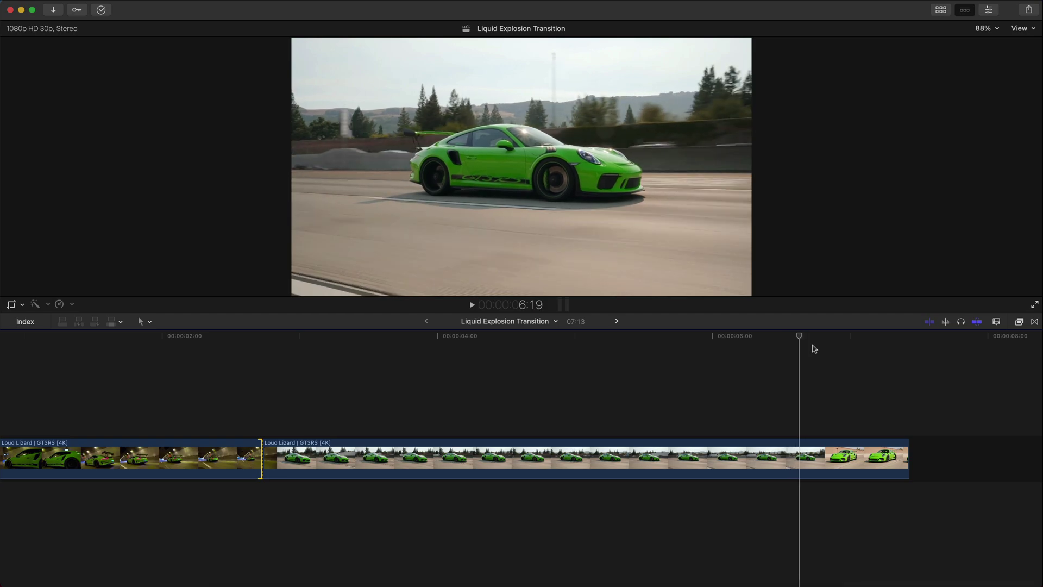
key(super+b)
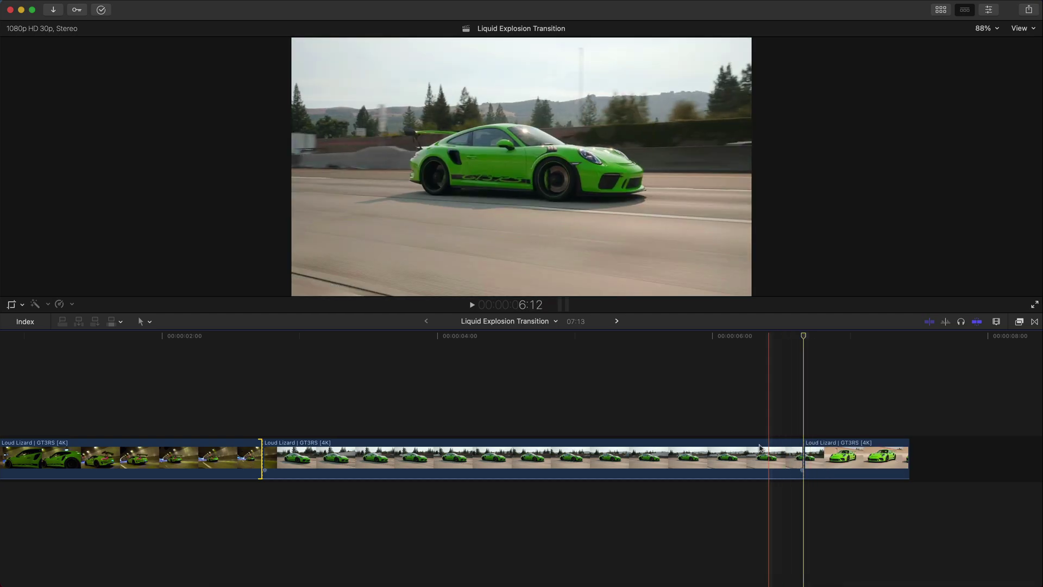
- Rename the middle highway clip as "background"
click(589, 456)
click(291, 340)
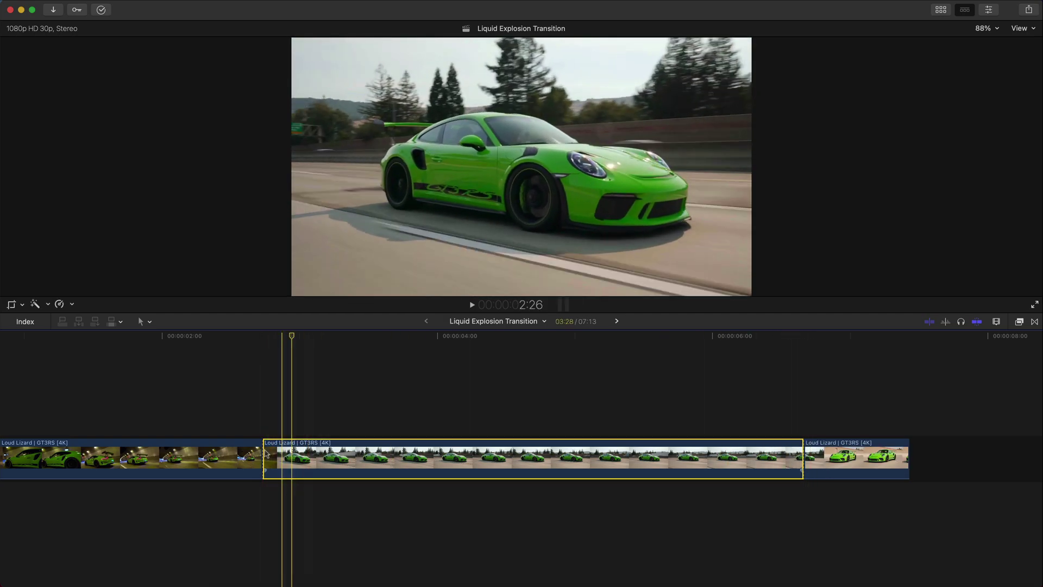
key(l)
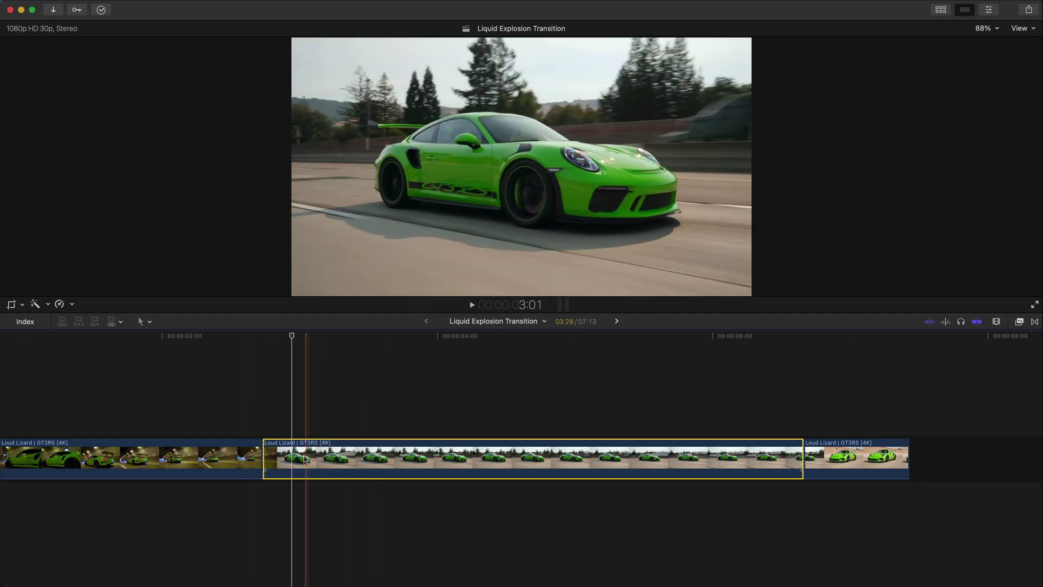
click(313, 341)
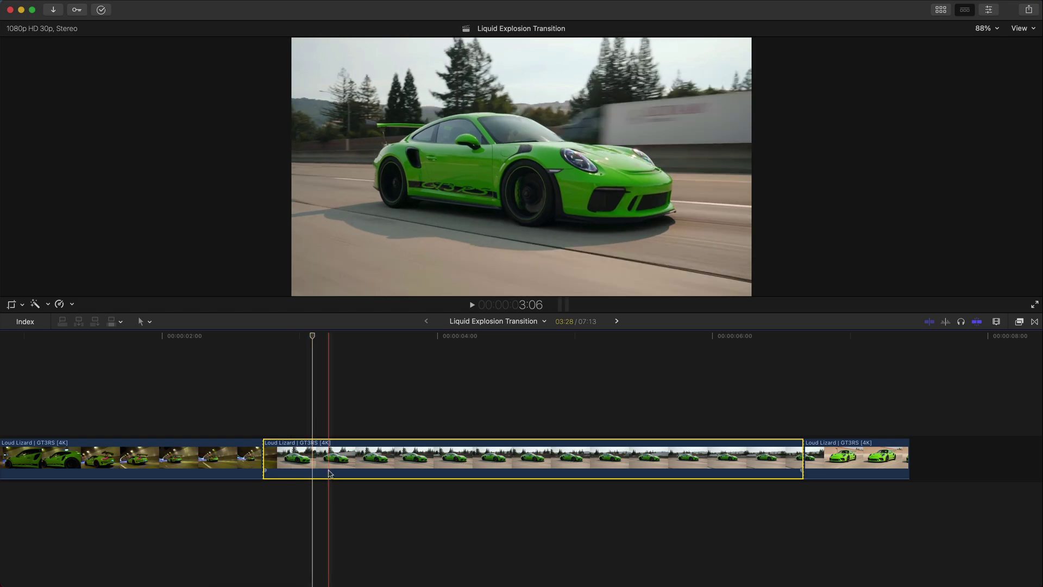
right_click(313, 456)
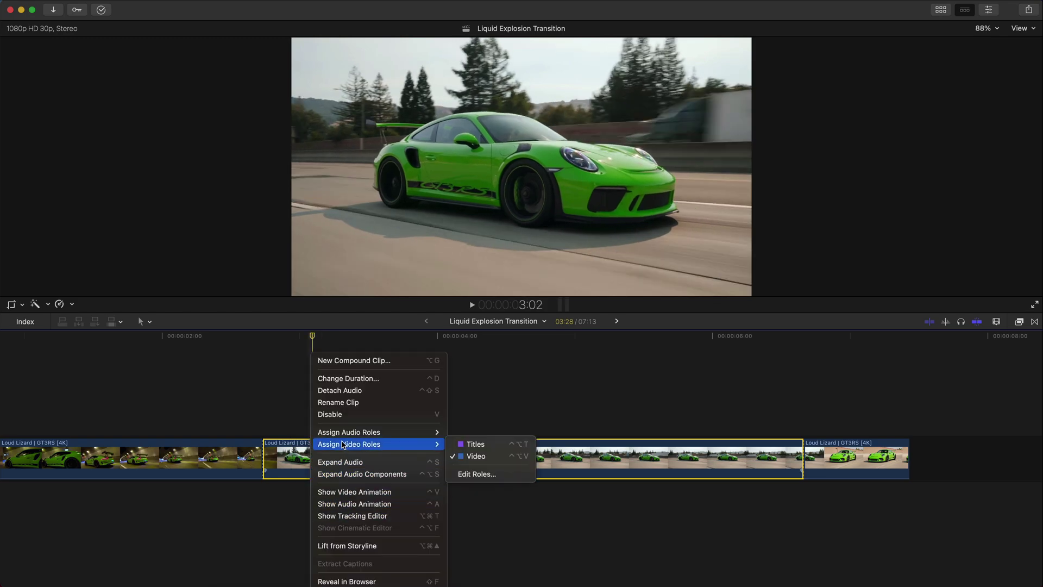
click(345, 403)
text(background)
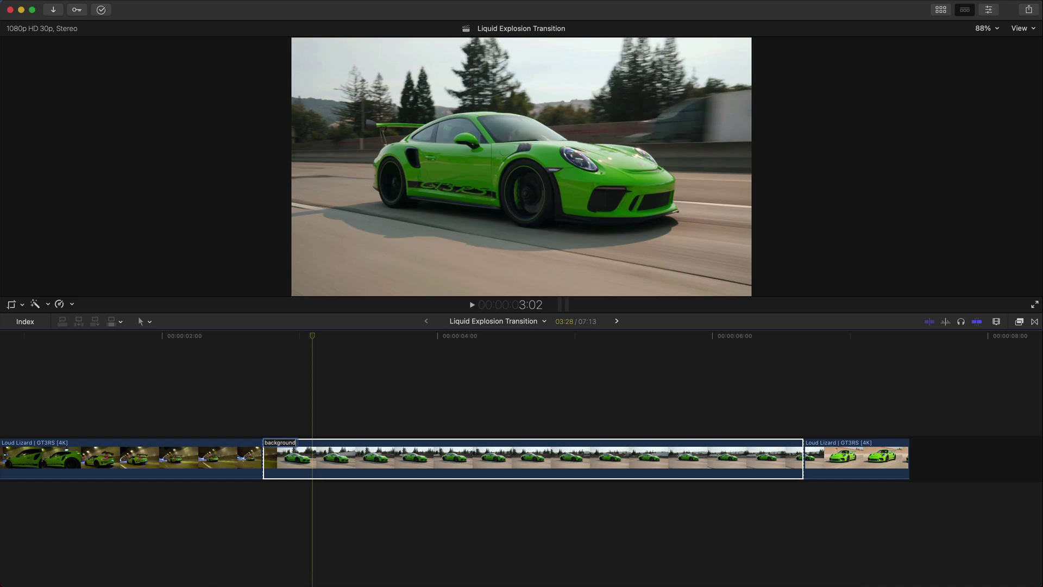
- Duplicate the background clip directly above itself on the timeline and rename the copy "top mask"
drag(451, 341, 360, 347)
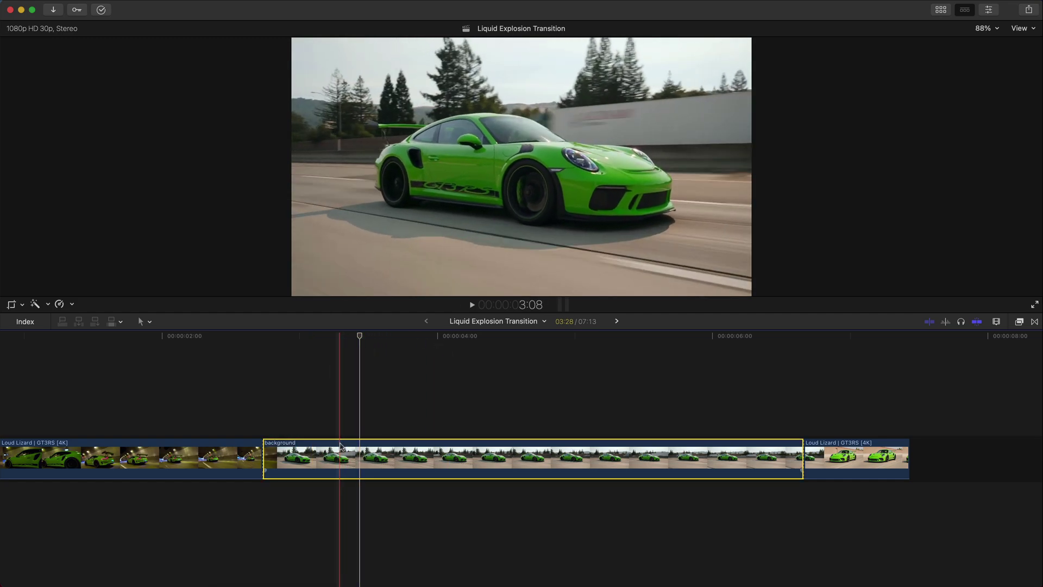
drag(340, 446, 341, 411)
right_click(288, 412)
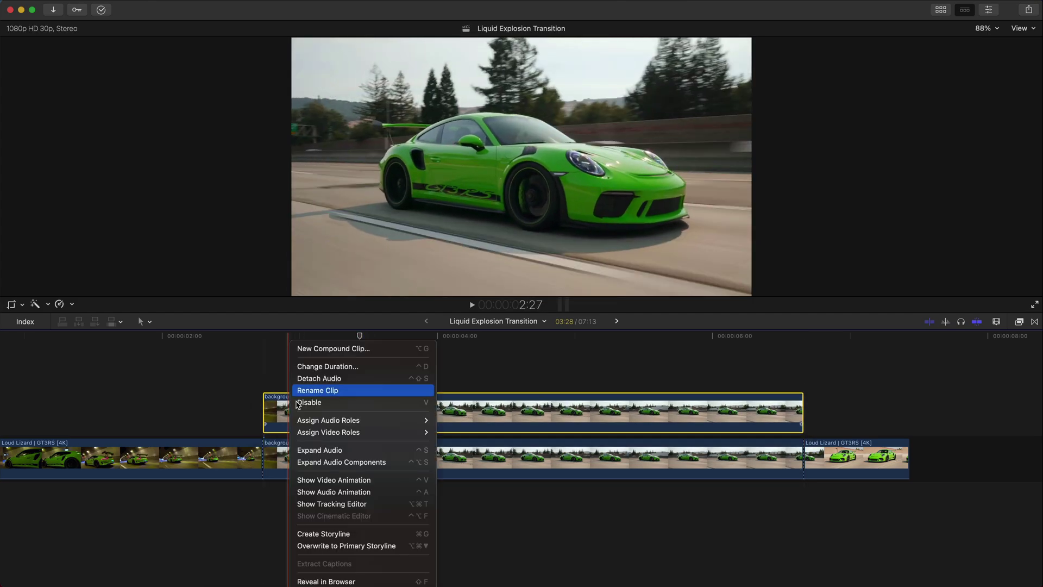
click(333, 391)
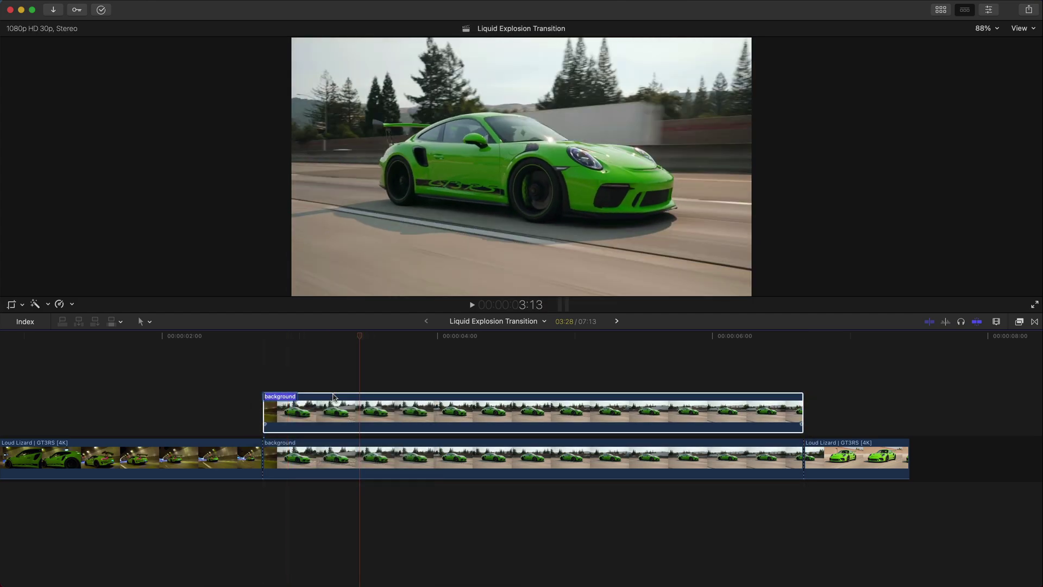
text(maskk)
key(Return)
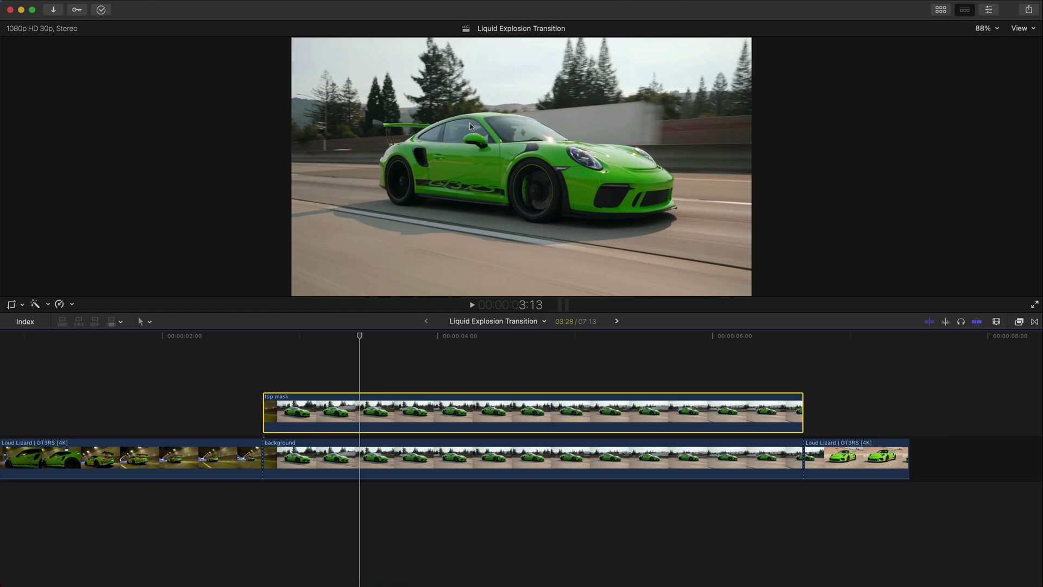
- Apply the Draw Mask effect to the top mask clip and put the effects browser away
click(1020, 321)
scroll(866, 434, down, 3)
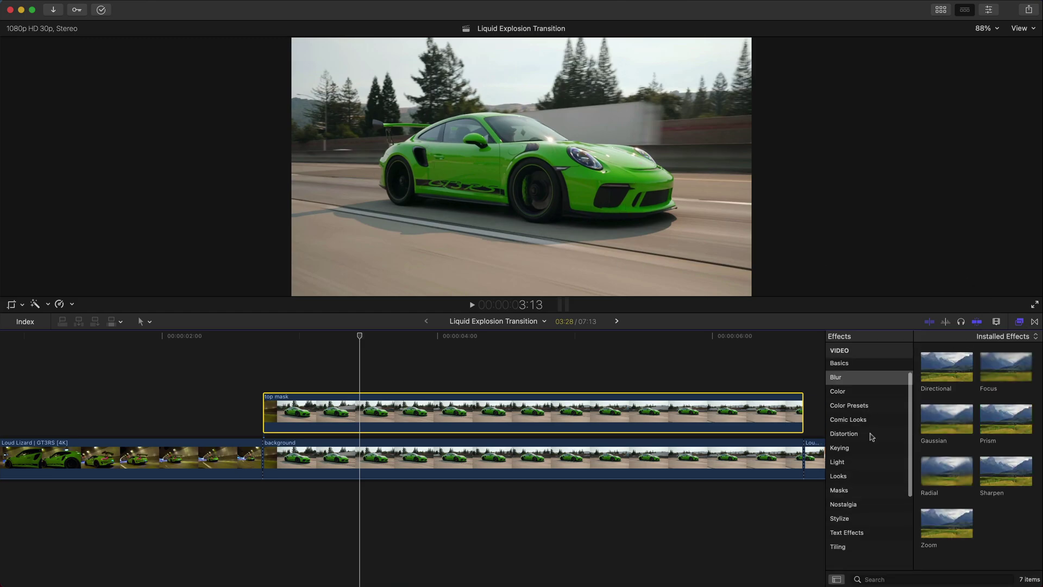
click(851, 489)
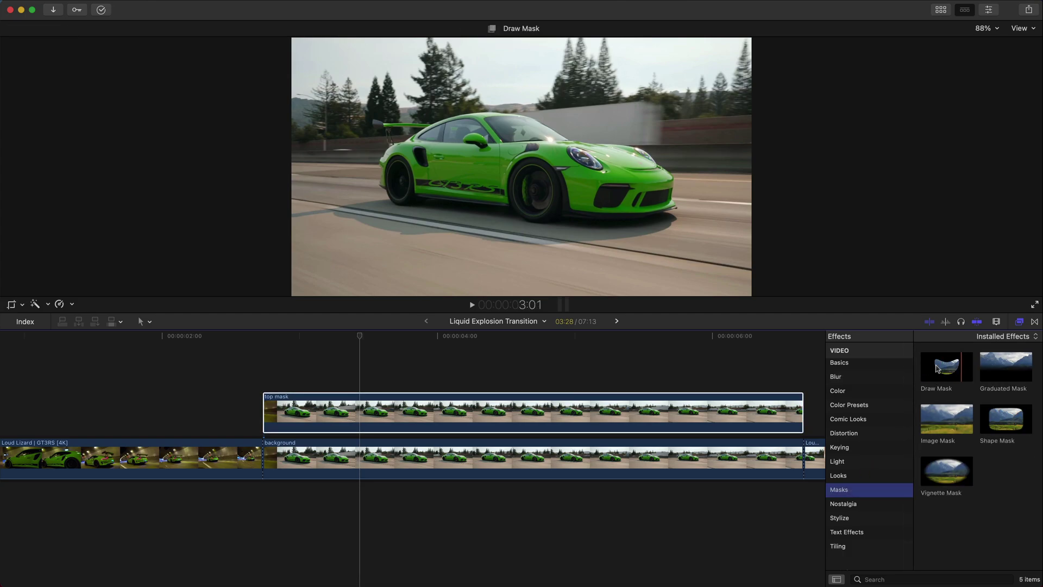
drag(942, 366, 608, 405)
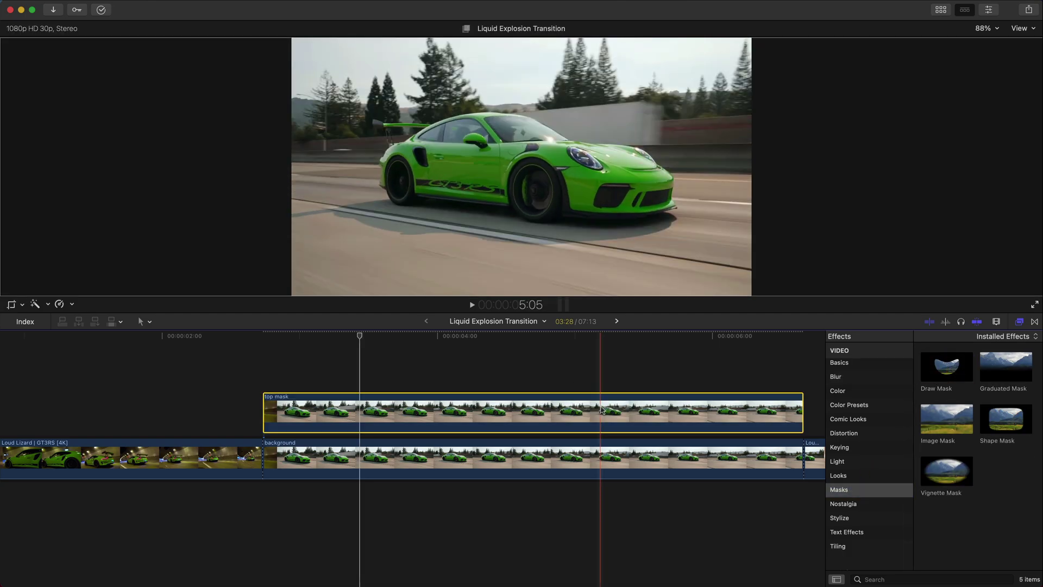
click(1015, 321)
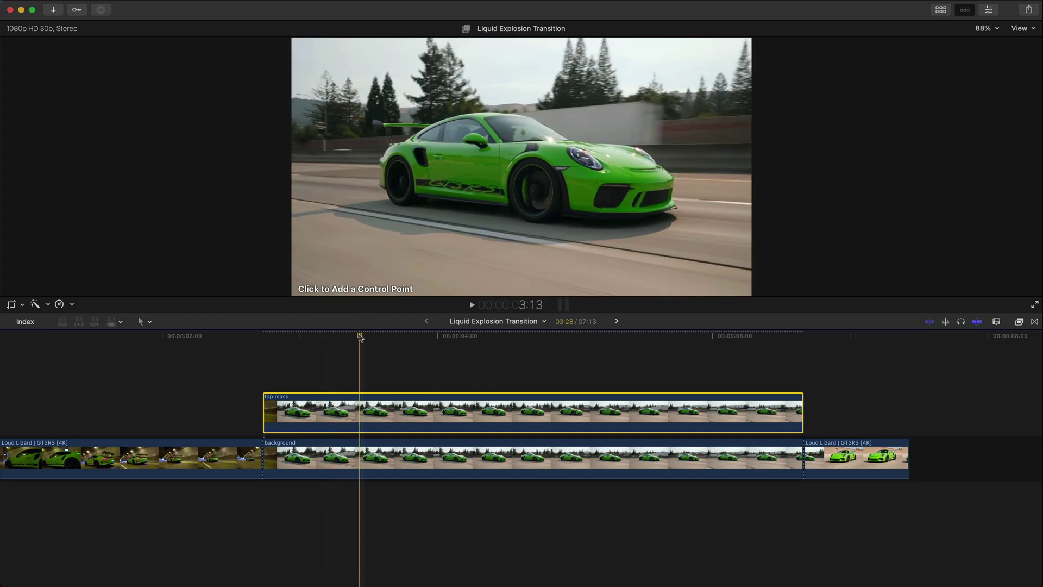
- Go to the top mask clip's start at 2:22, zoom the viewer to 200% and enlarge the viewer area for masking
click(316, 359)
click(268, 362)
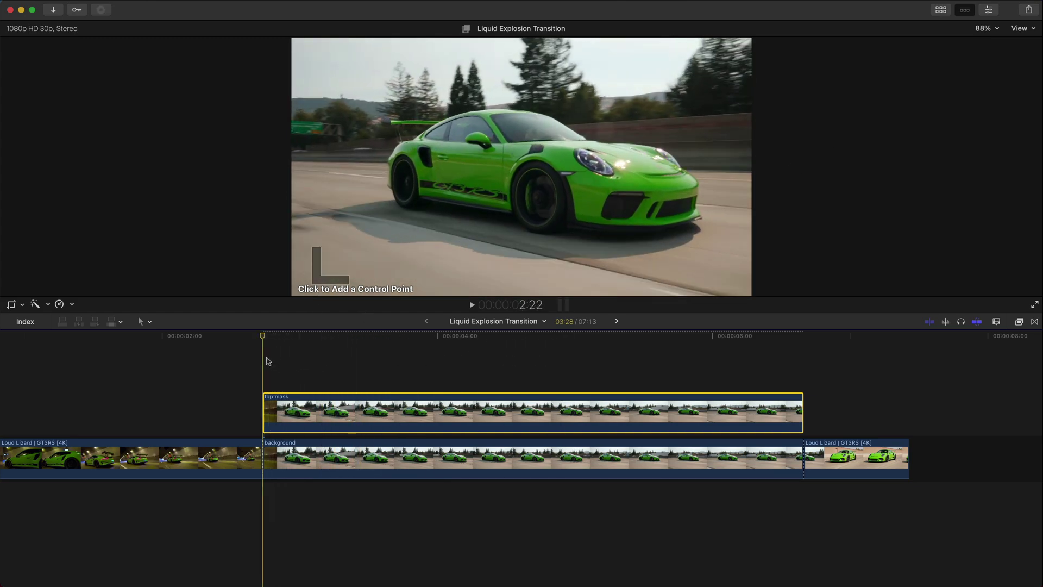
click(986, 29)
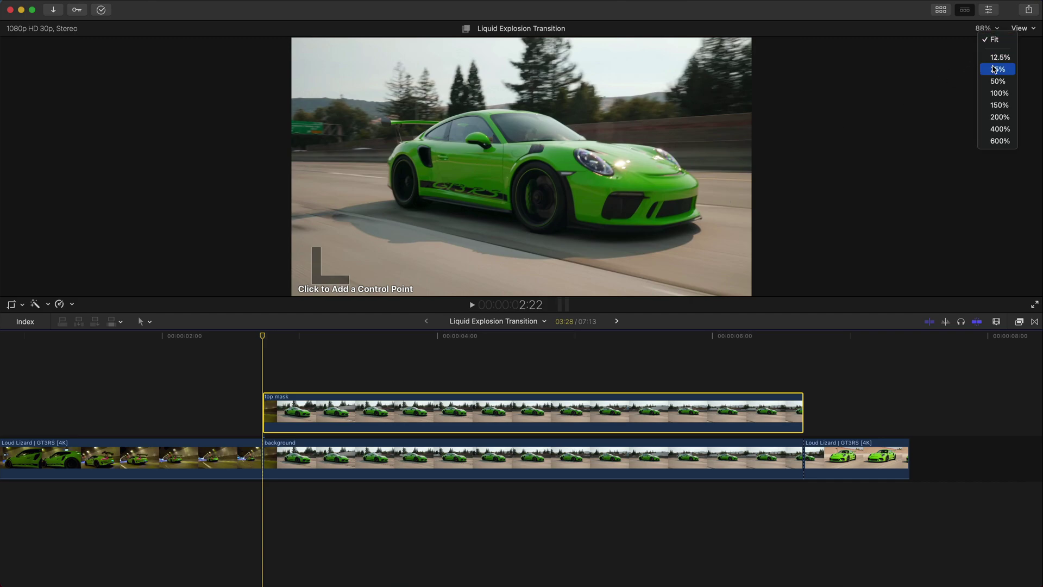
click(996, 93)
click(1002, 29)
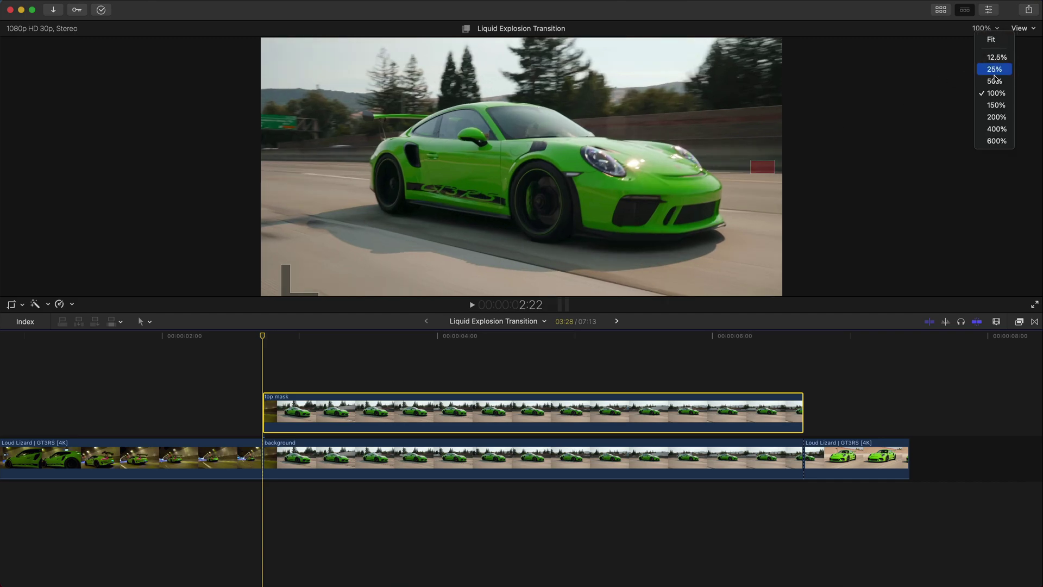
click(994, 116)
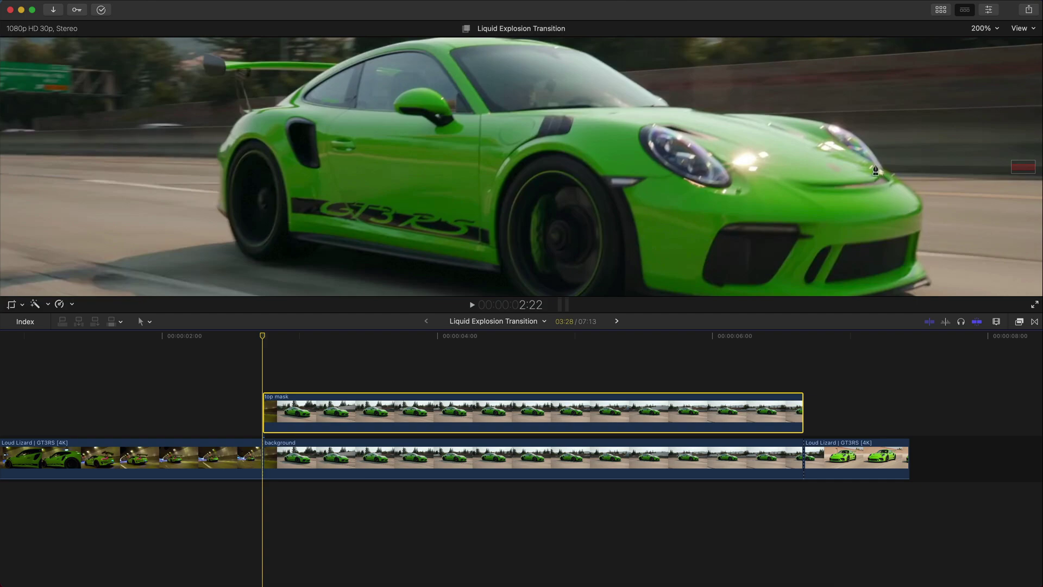
drag(572, 314, 572, 408)
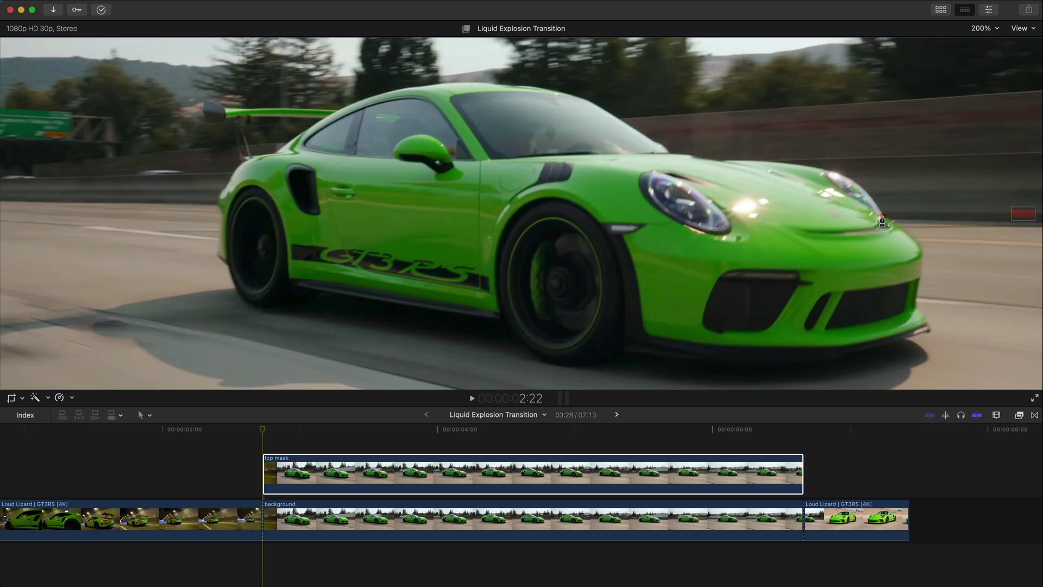
- Start the mask outline at the front edge of the car's hood and curve it back over the far headlight
click(883, 216)
drag(808, 165, 754, 159)
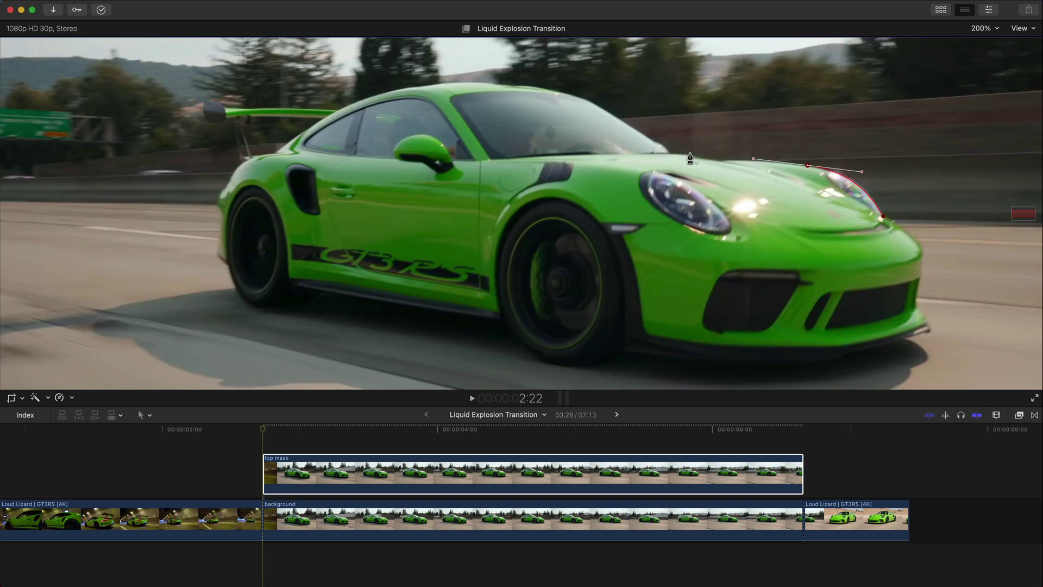
click(740, 161)
click(719, 161)
click(708, 161)
click(693, 156)
key(super+z)
key(super+z)
- Continue the mask outline with curved points from the windshield base over the roof and around the rear spoiler's outer end
drag(672, 151, 656, 154)
drag(552, 89, 512, 83)
drag(374, 96, 337, 110)
click(277, 109)
click(204, 101)
click(208, 122)
- Extend the mask outline down the car's rear, around the back wheel and along the underside past the front wheel
click(280, 147)
click(222, 192)
click(222, 257)
drag(257, 307, 285, 314)
click(366, 324)
click(533, 359)
click(670, 377)
- Trace the front bumper and close the mask outline at its starting point on the hood
click(864, 364)
click(929, 327)
click(919, 292)
drag(922, 242, 925, 250)
click(884, 216)
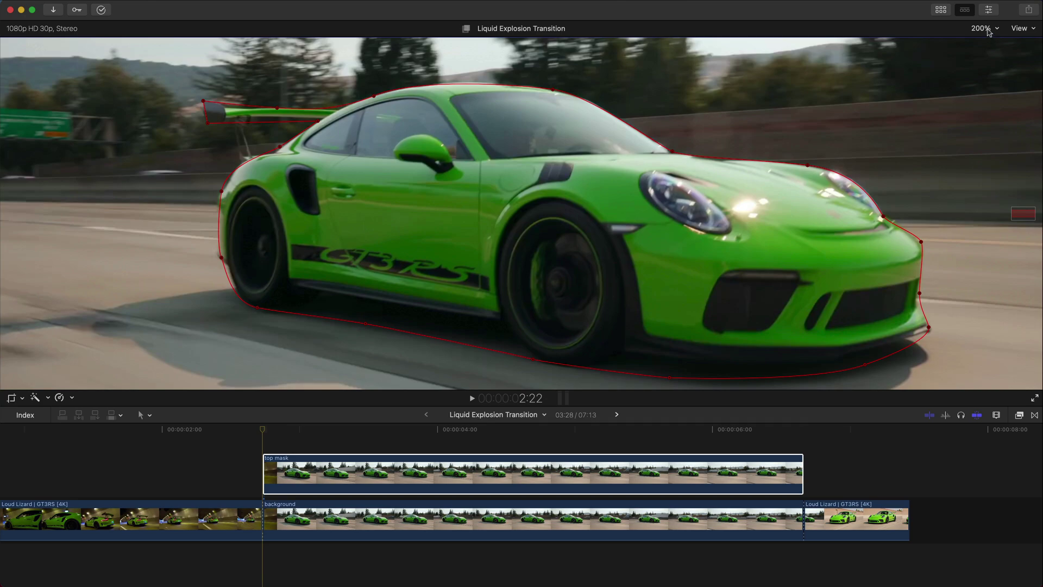
- Keyframe the Draw Mask's control points and its position, rotation and scale transforms at the top mask clip's start, 2:22
click(992, 11)
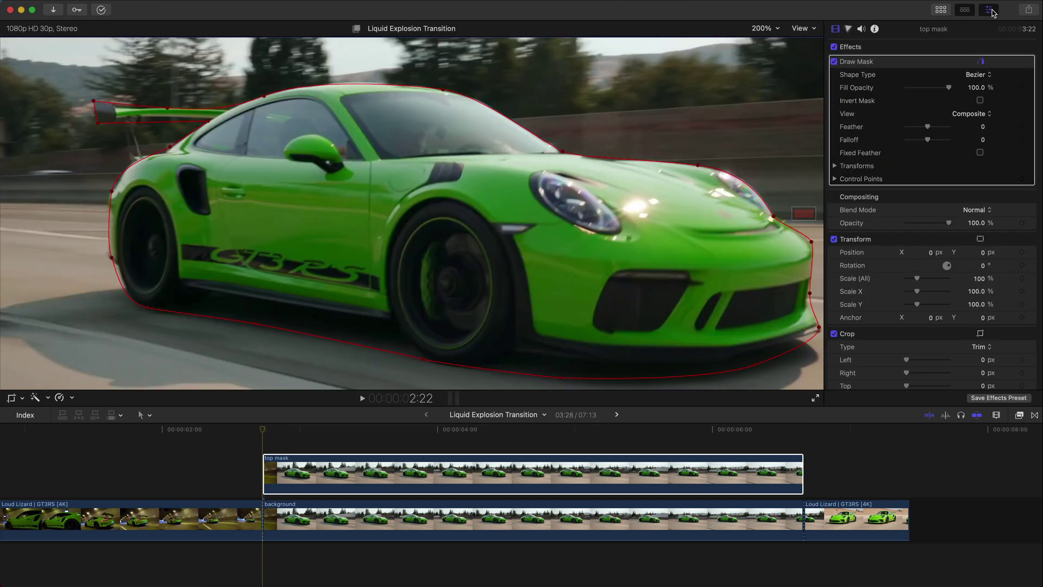
click(869, 64)
click(443, 458)
scroll(267, 441, right, 3)
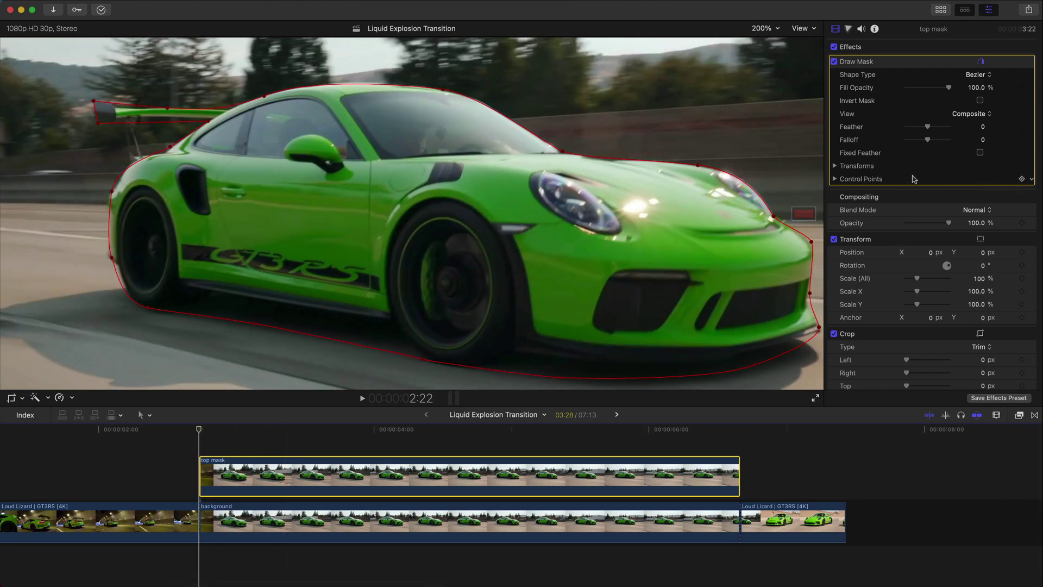
click(1030, 182)
click(978, 203)
click(835, 166)
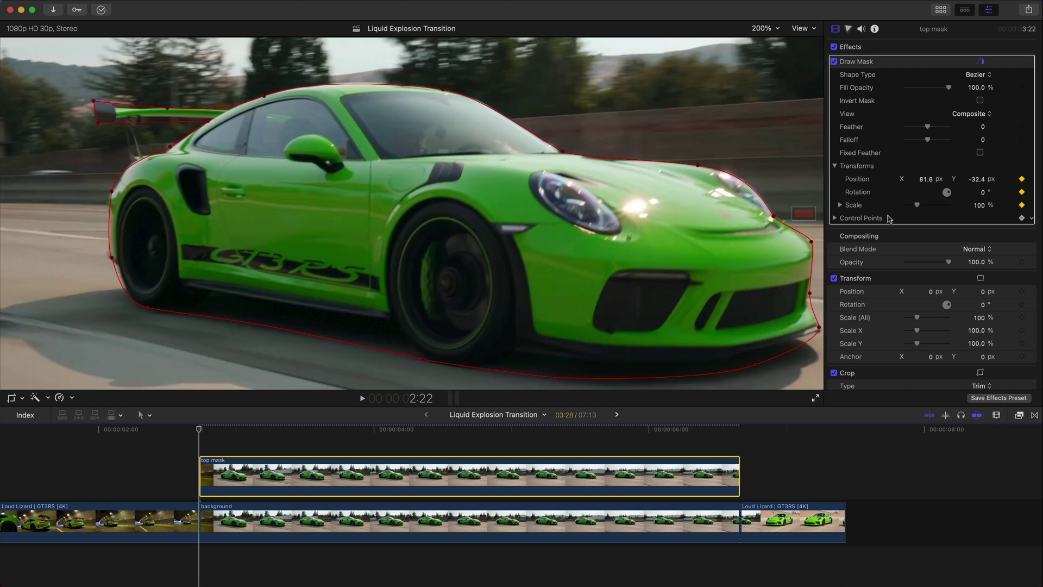
- With the viewer at 100%, move the mask back over the car at 3:02 and set its scale to 95%
click(764, 29)
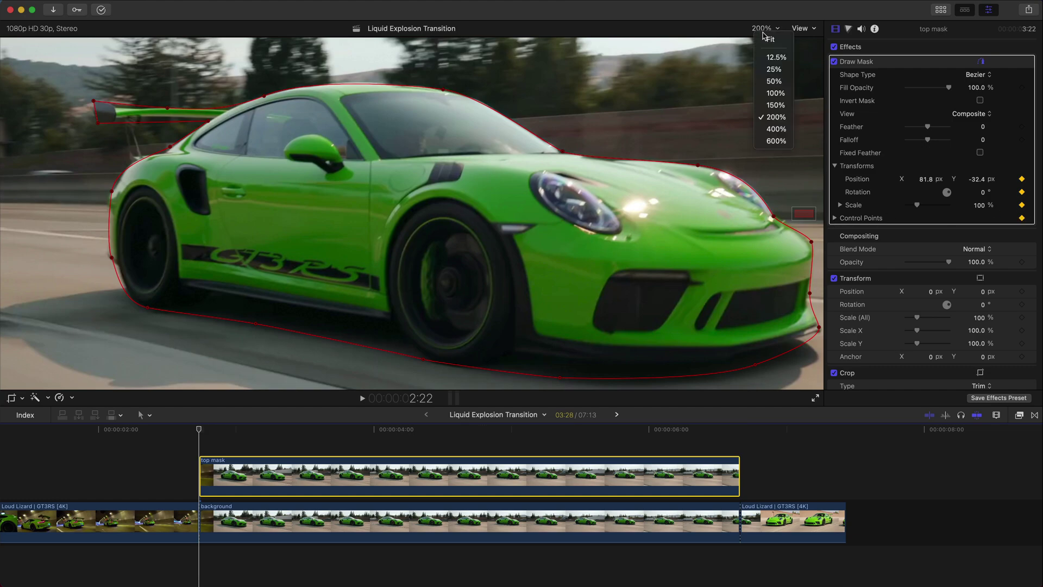
click(776, 94)
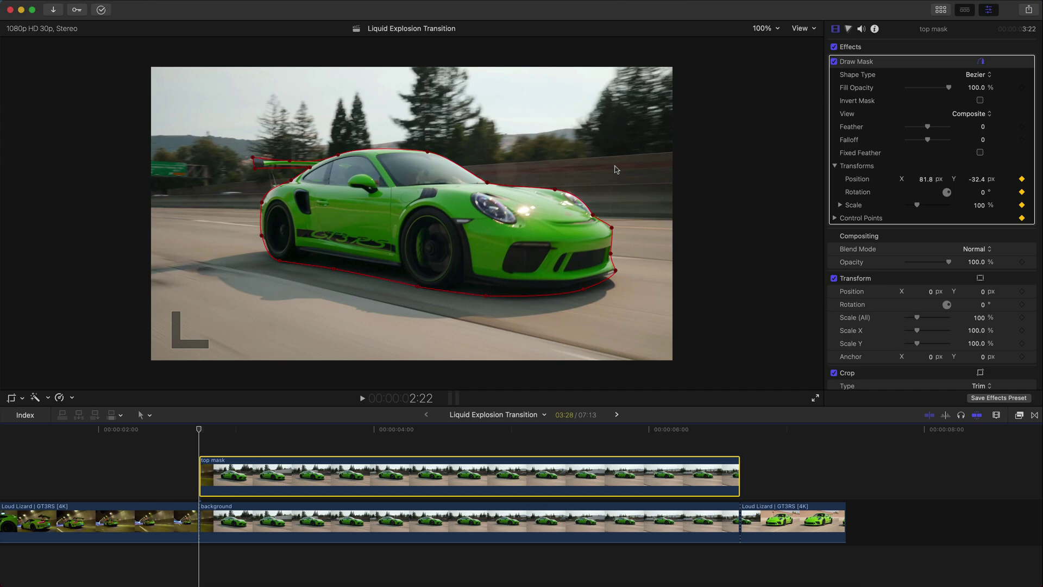
key(shift+Right)
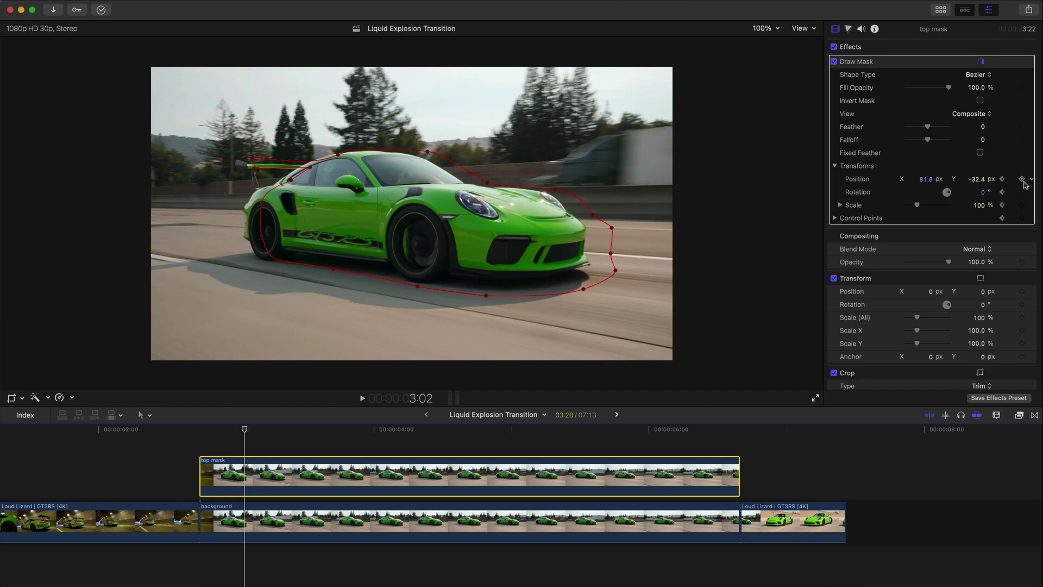
drag(429, 223, 411, 219)
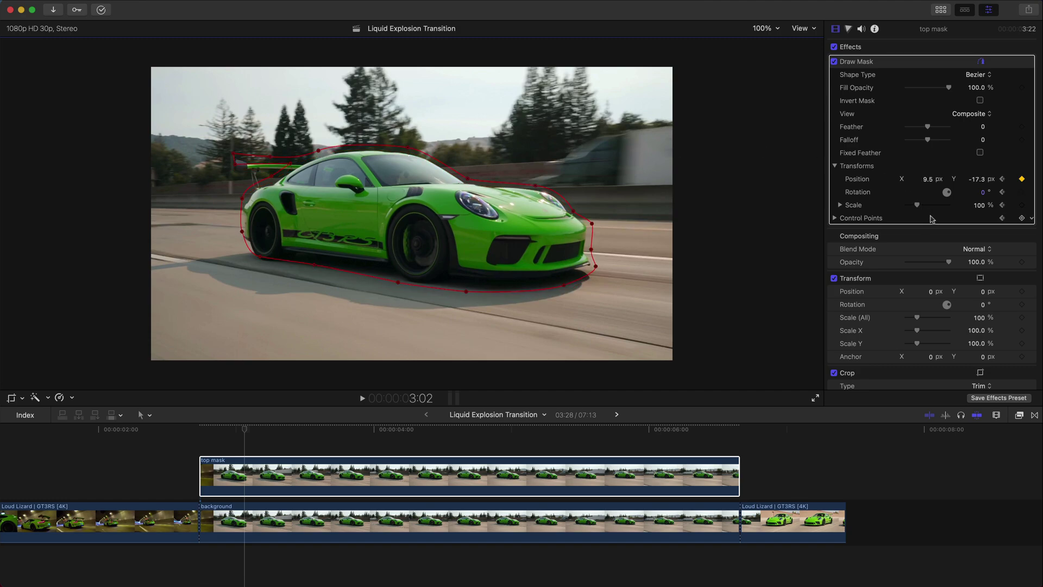
drag(979, 205, 979, 206)
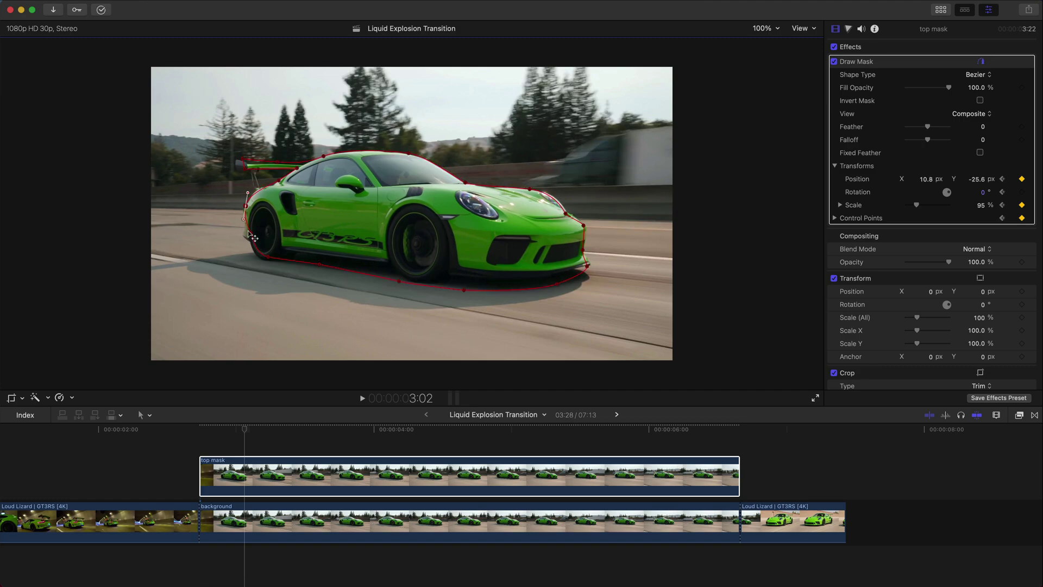
- Shift the mask to about X 10.8, Y -25.6 px and fit its rear wheel and front bumper points to the car at 3:02
drag(251, 233, 245, 234)
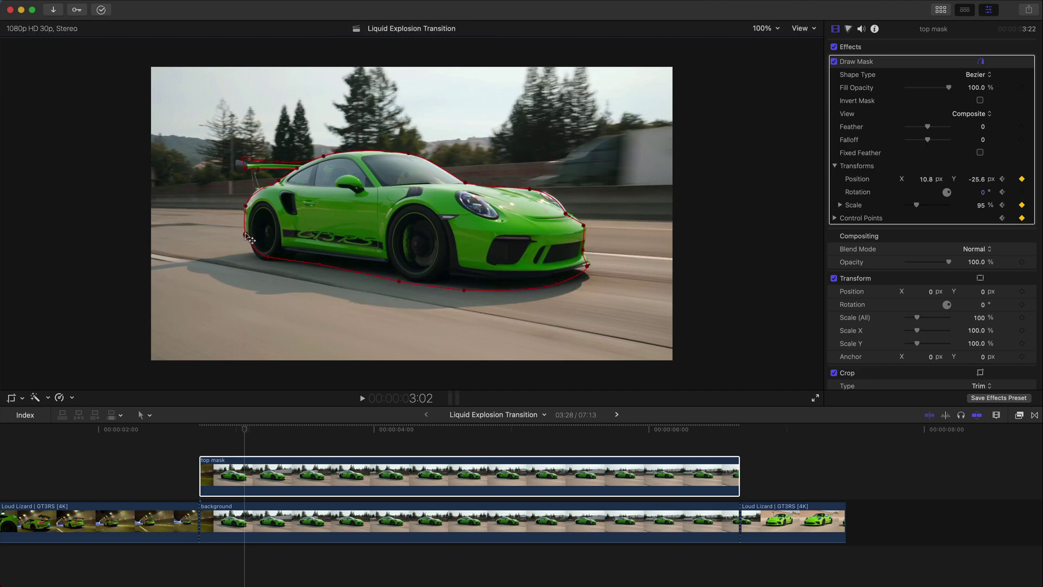
click(264, 257)
drag(584, 267, 589, 265)
- At 3:12, scale the mask to 91% and move it to about X 12.0, Y -19.0 px over the car
key(shift+Right)
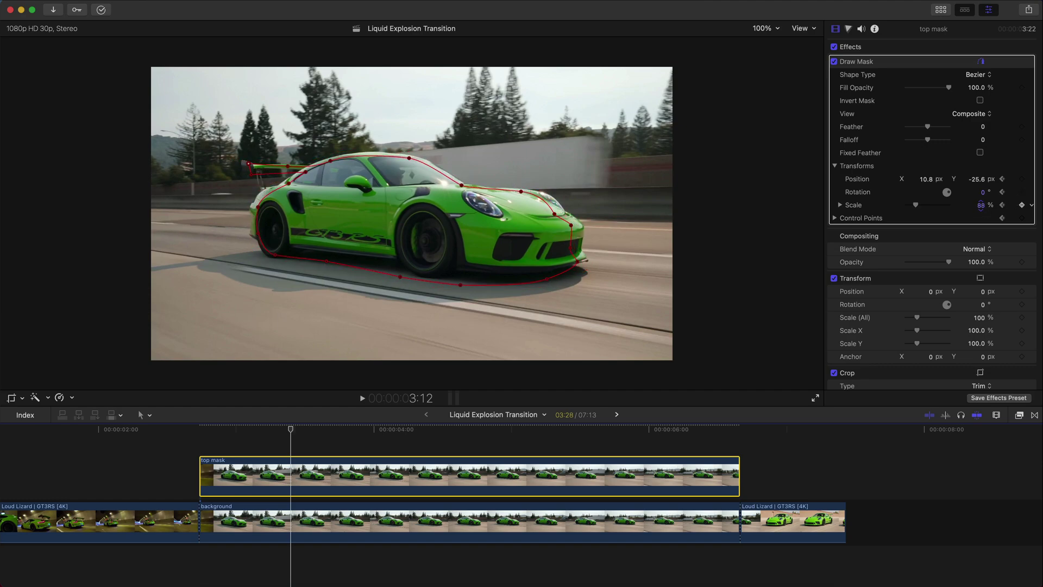
drag(916, 207, 915, 205)
drag(532, 218, 533, 217)
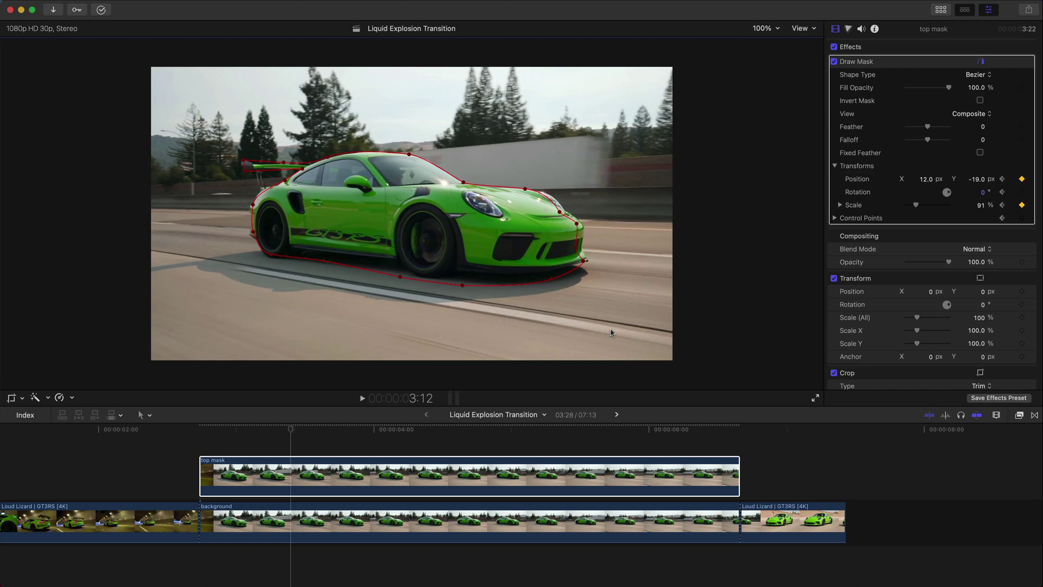
- Move the mask's front control points outward and its underside points upward to hug the car at 3:12
drag(622, 295, 510, 167)
drag(571, 311, 318, 258)
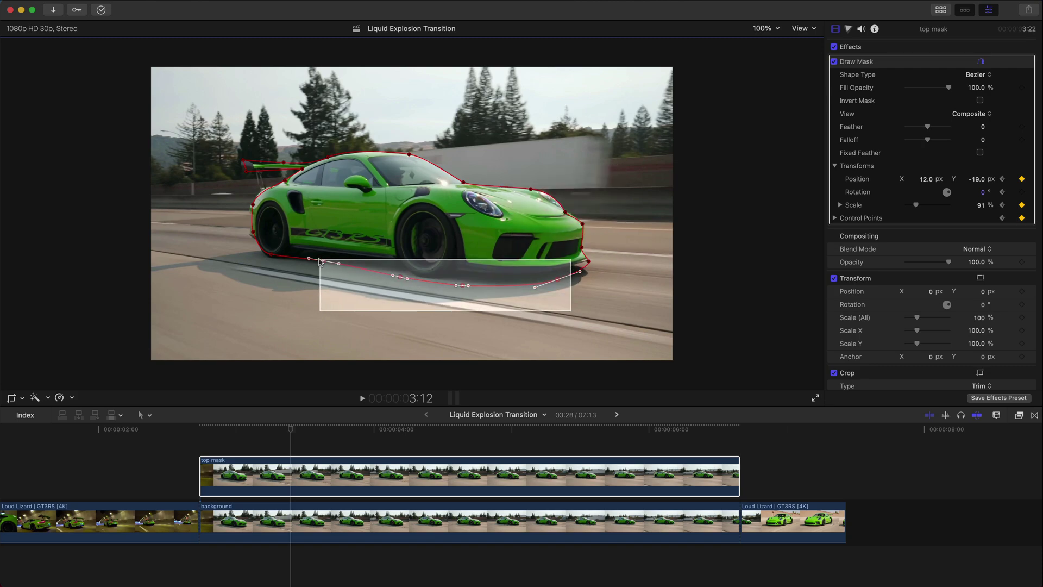
drag(324, 261, 324, 257)
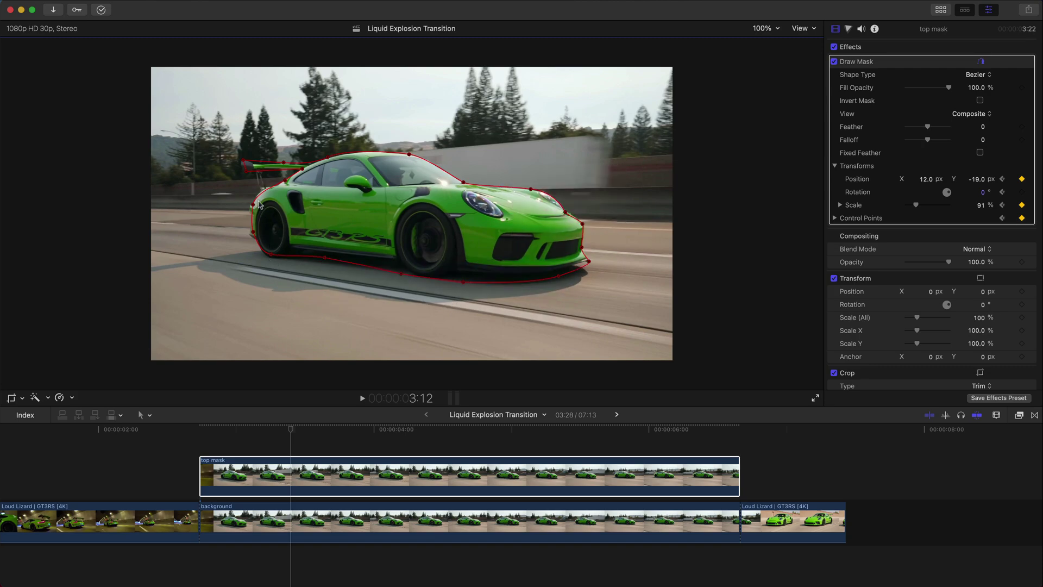
- At 3:22, zoom the viewer to 200% and refit the mask's front and underside control points to the car
key(shift+Right)
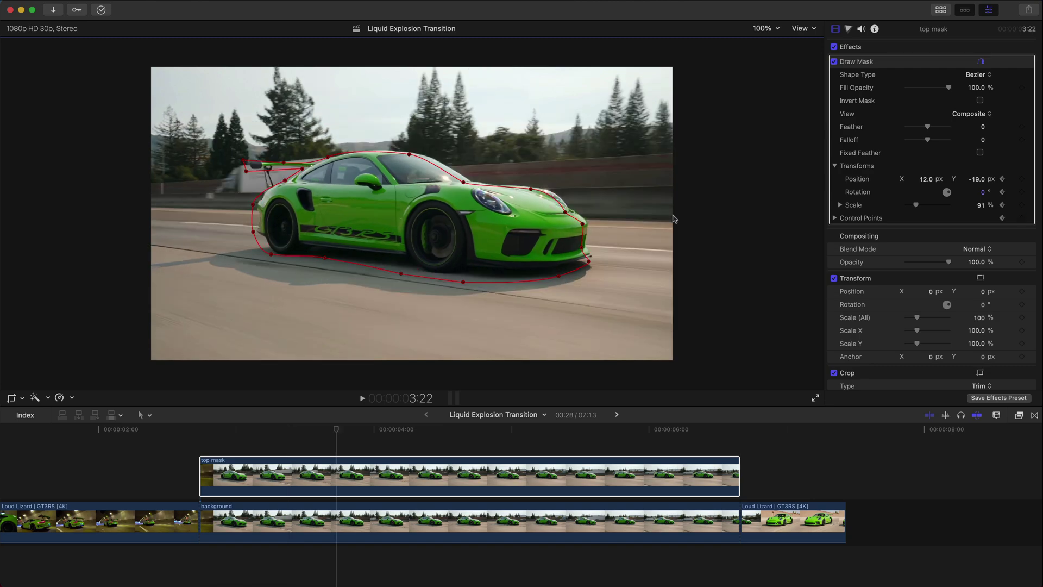
click(753, 31)
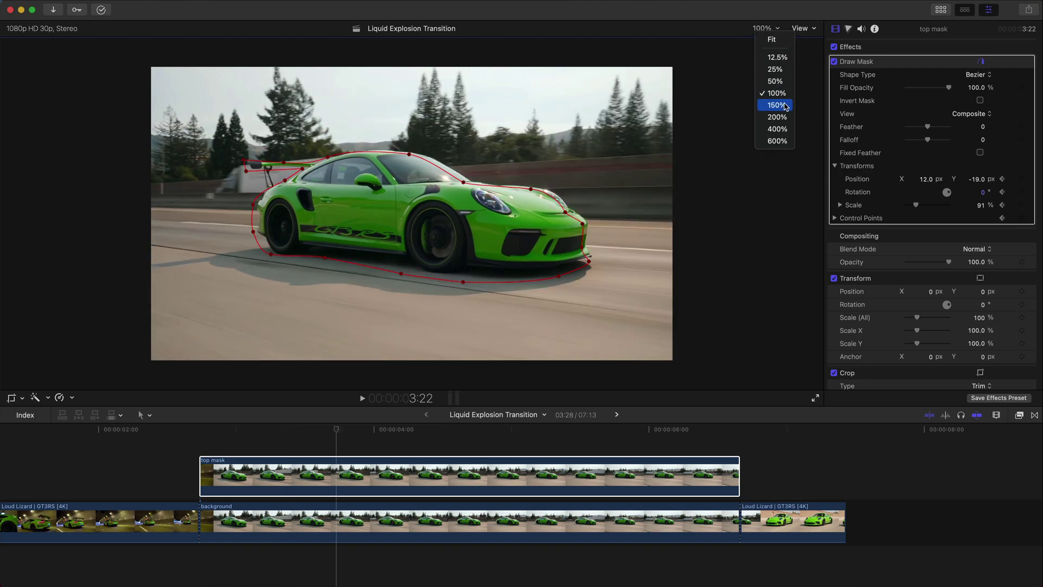
click(784, 114)
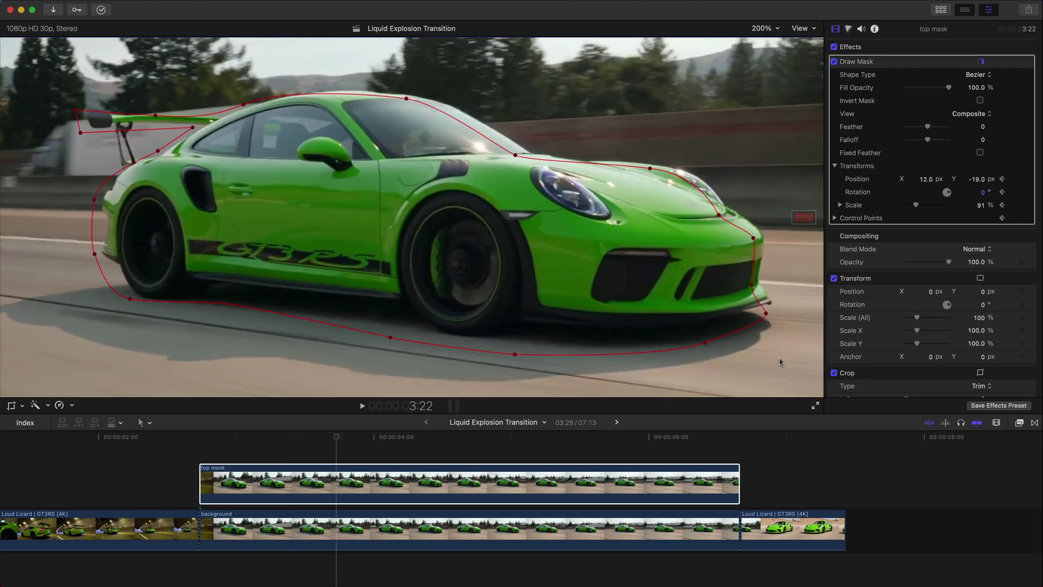
drag(779, 357, 631, 157)
drag(726, 227, 735, 221)
drag(644, 383, 184, 274)
drag(514, 354, 516, 337)
click(319, 355)
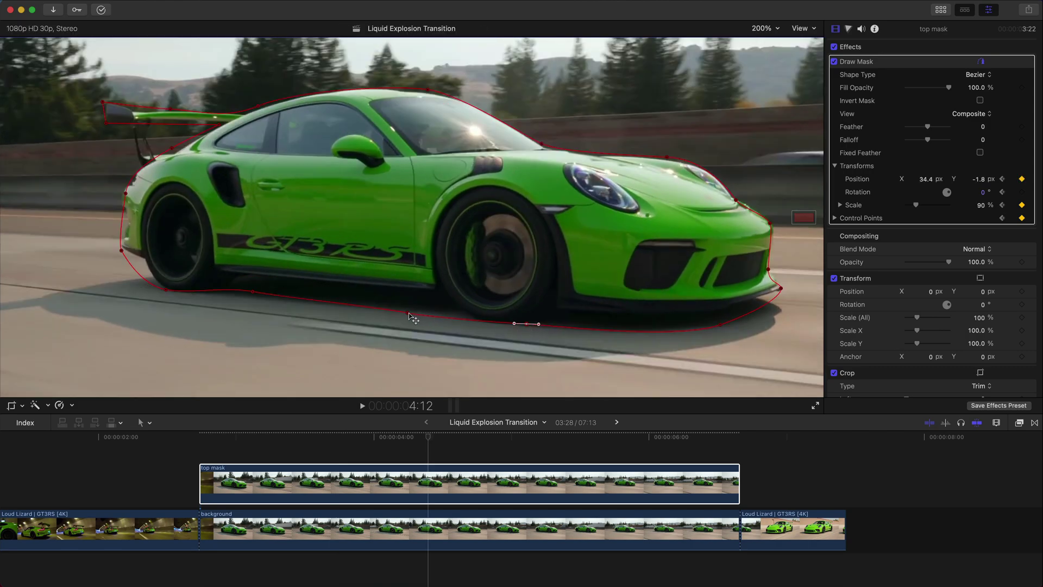
click(409, 314)
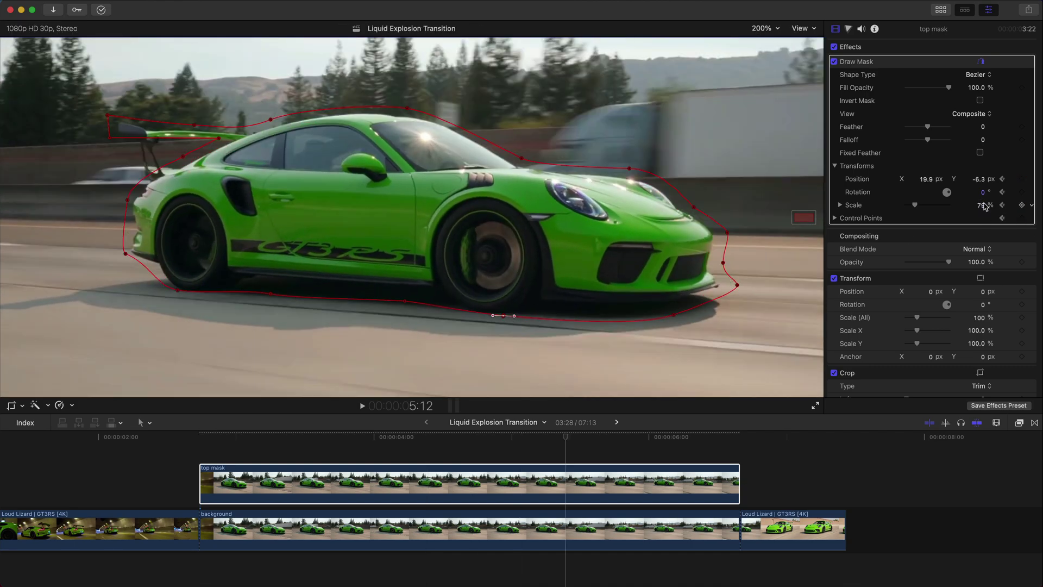
- Keep refitting the mask around the car from 5:02 to the clip's end at 6:19, reducing its scale to 75%
click(276, 292)
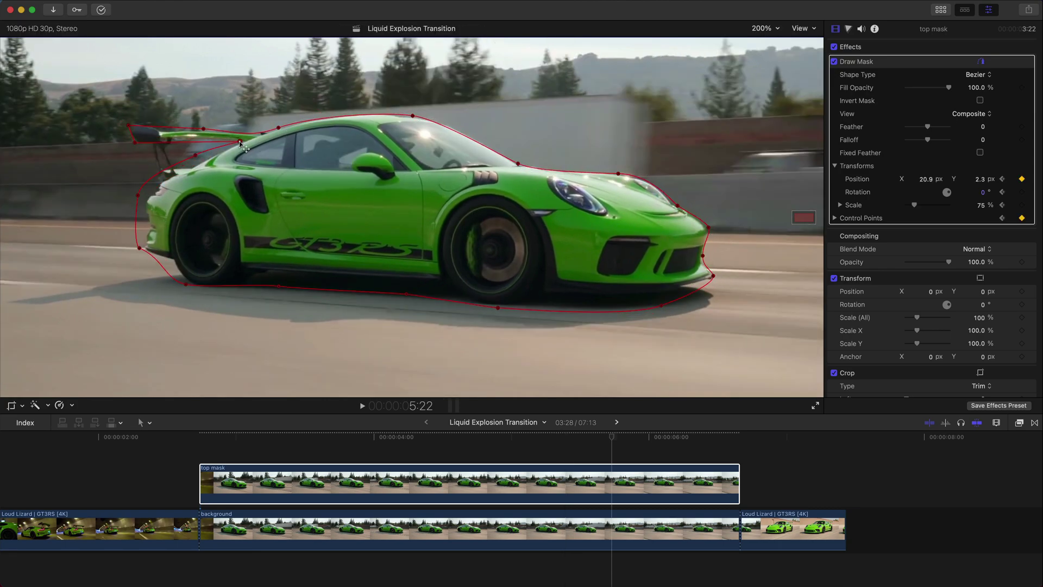
click(687, 291)
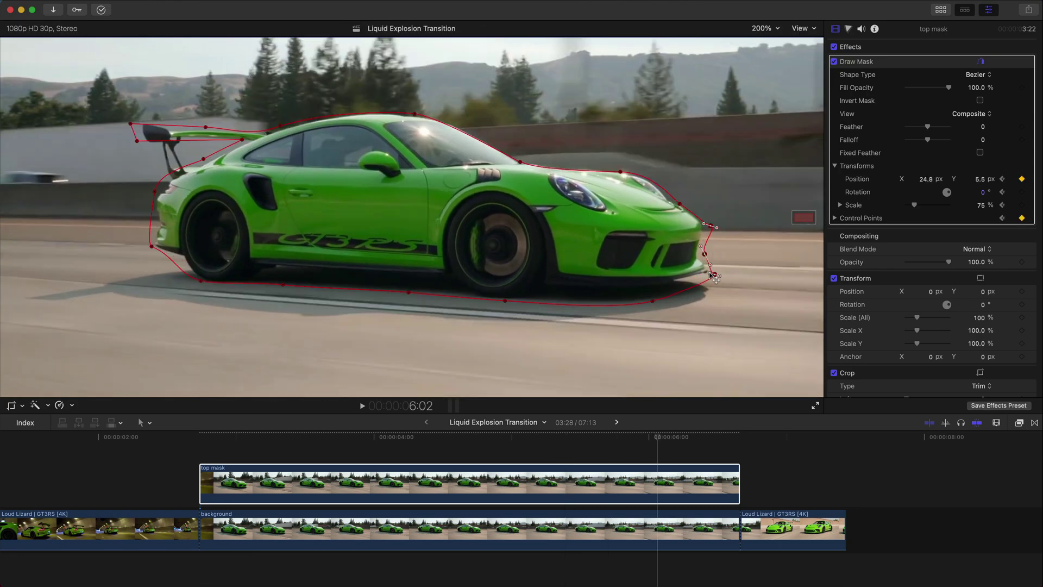
click(698, 255)
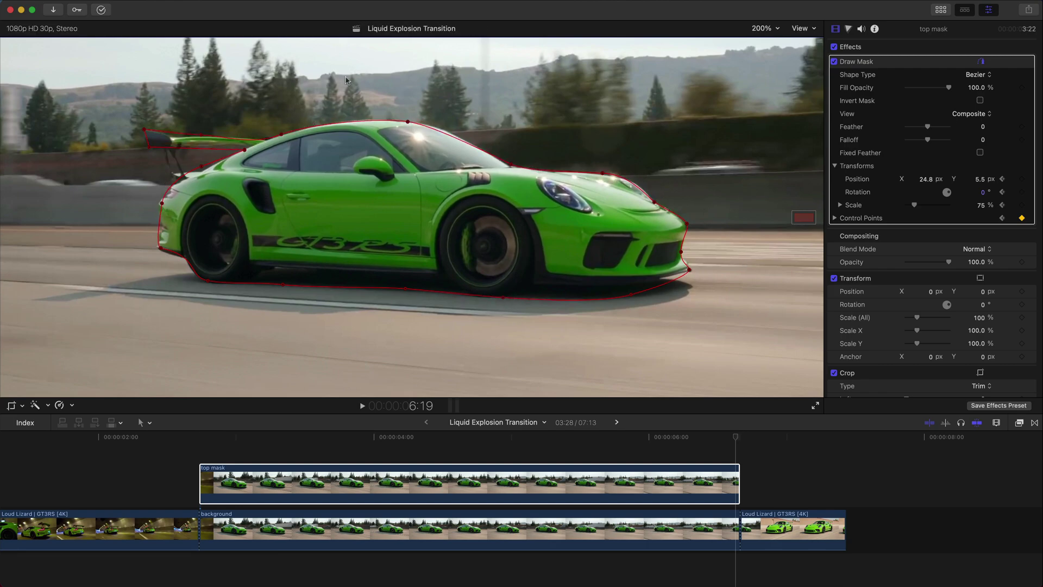
- Disable the background clip, play back the masked car on its own, and re-enable the clip
click(723, 483)
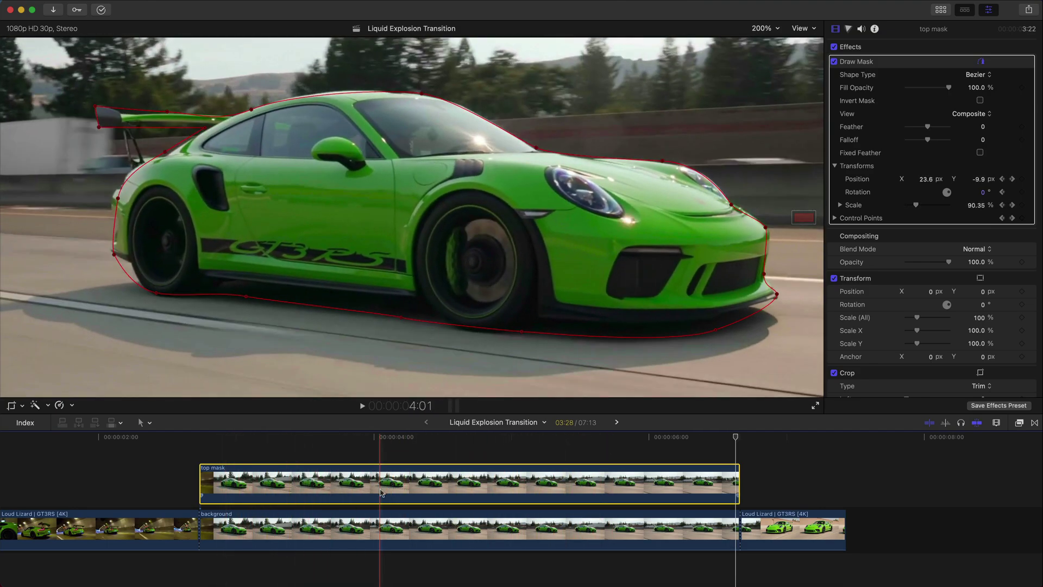
key(shift+z)
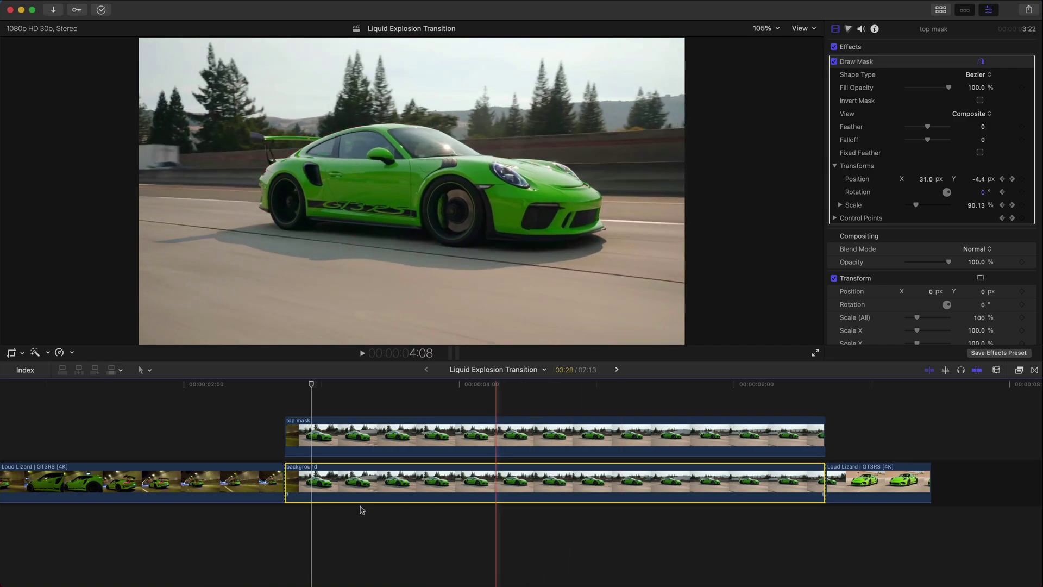
key(v)
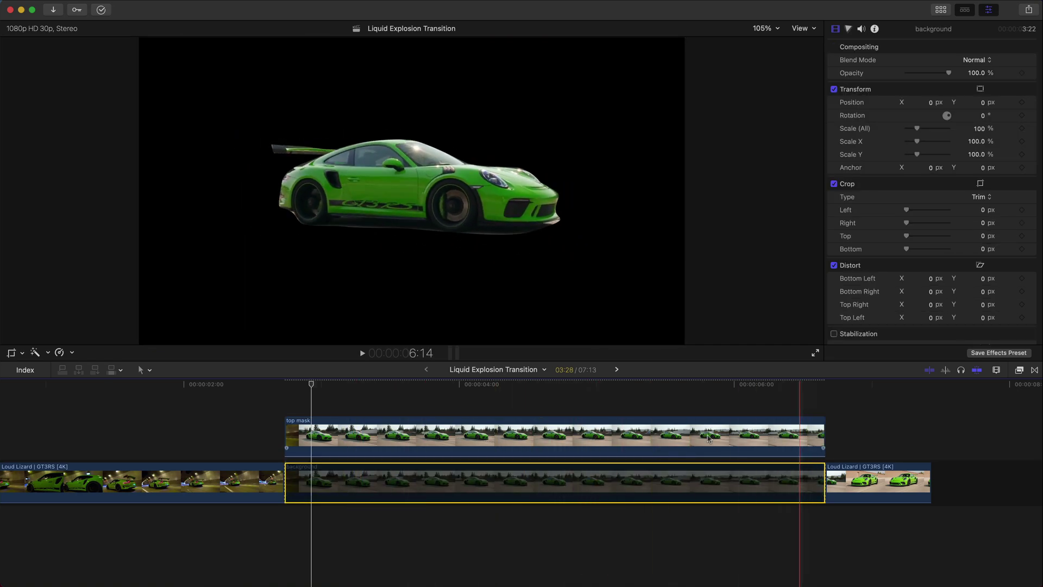
key(space)
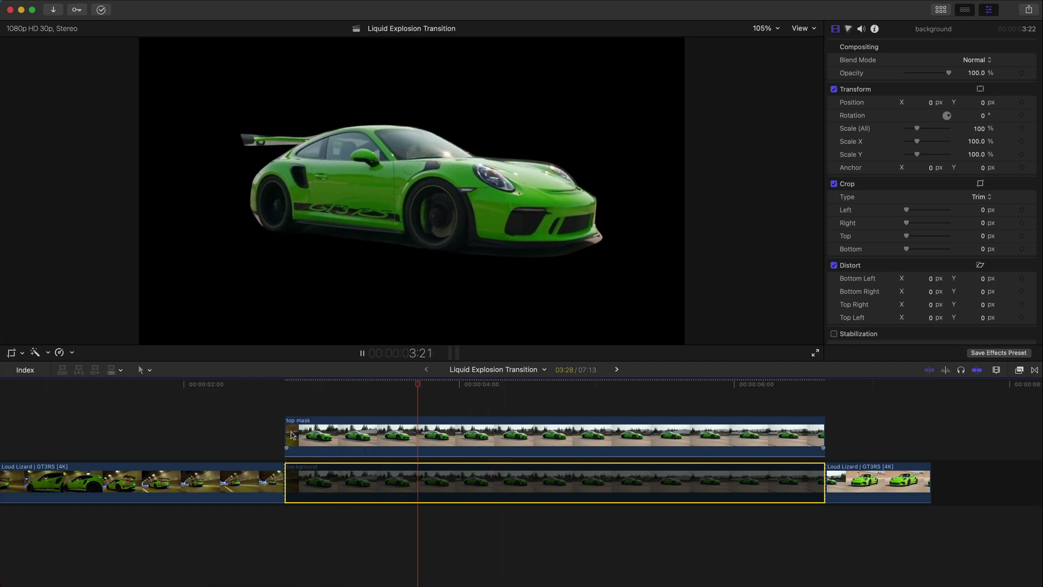
key(space)
key(v)
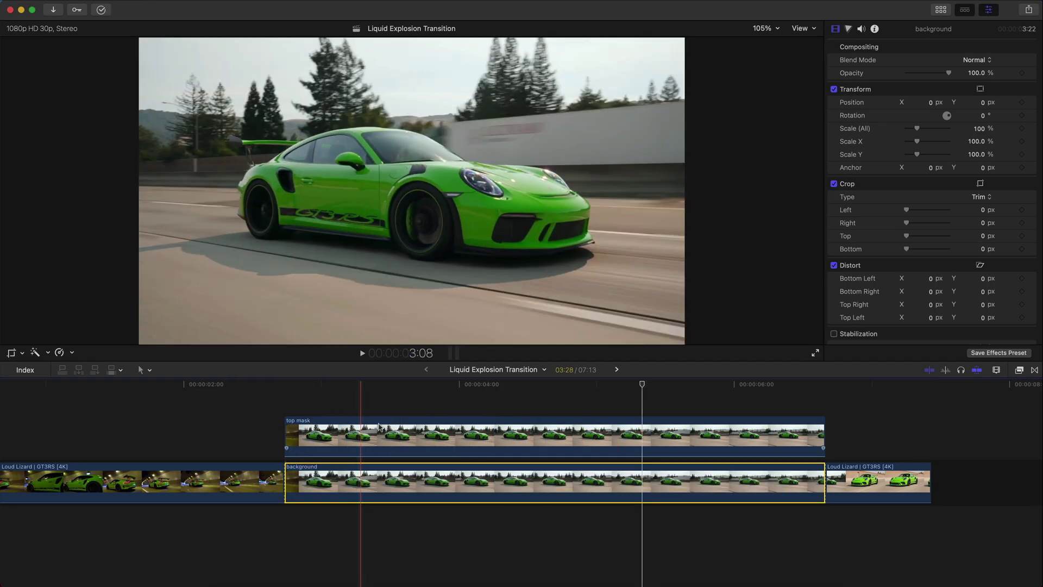
- Duplicate the top mask clip directly above itself on the timeline
click(359, 435)
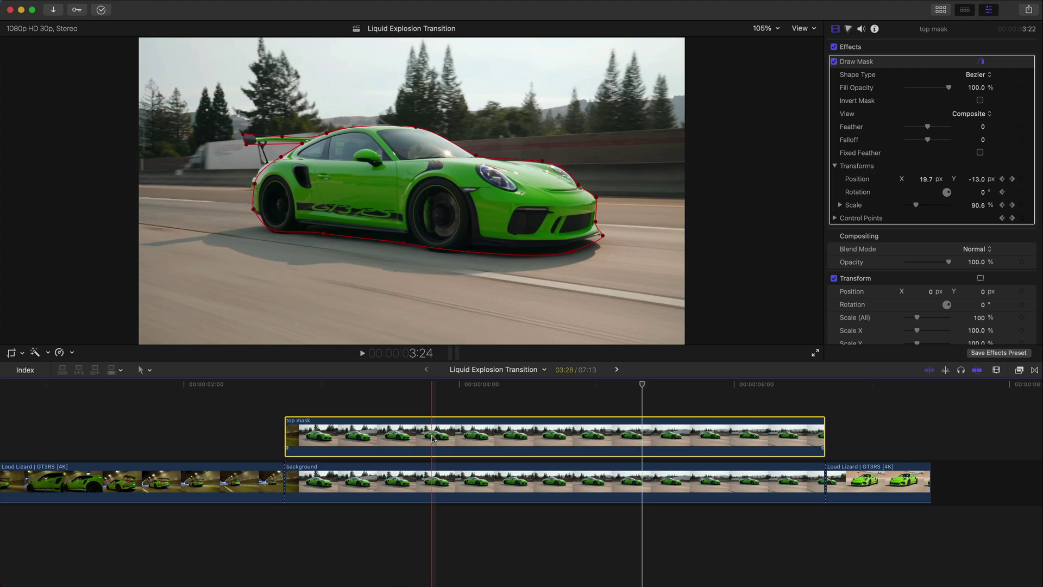
drag(432, 439, 433, 406)
scroll(438, 453, up, 2)
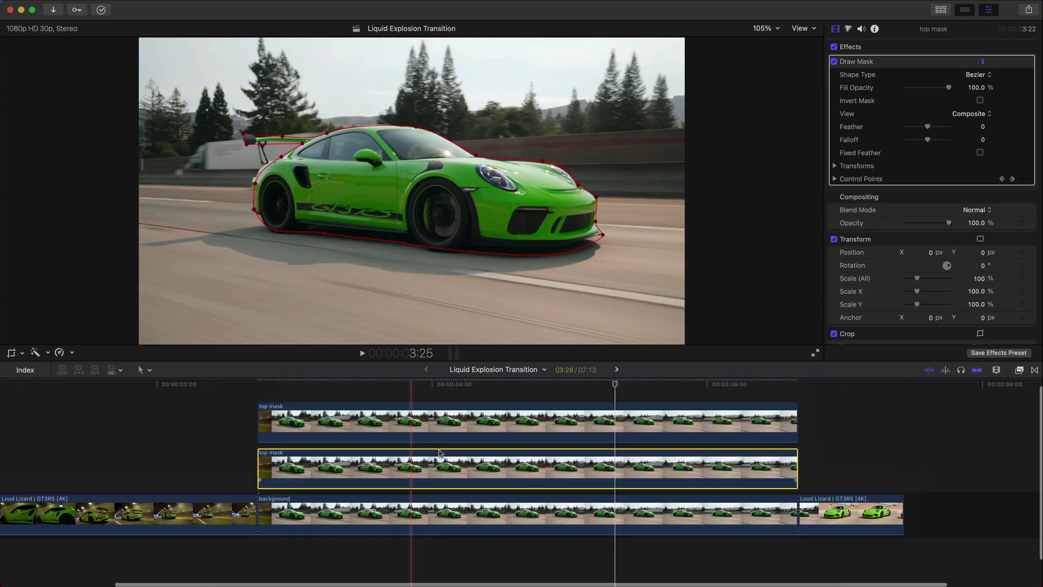
drag(440, 452, 440, 454)
- Rename the lower top mask copy as "liquid effect"
click(257, 461)
key(BackSpace)
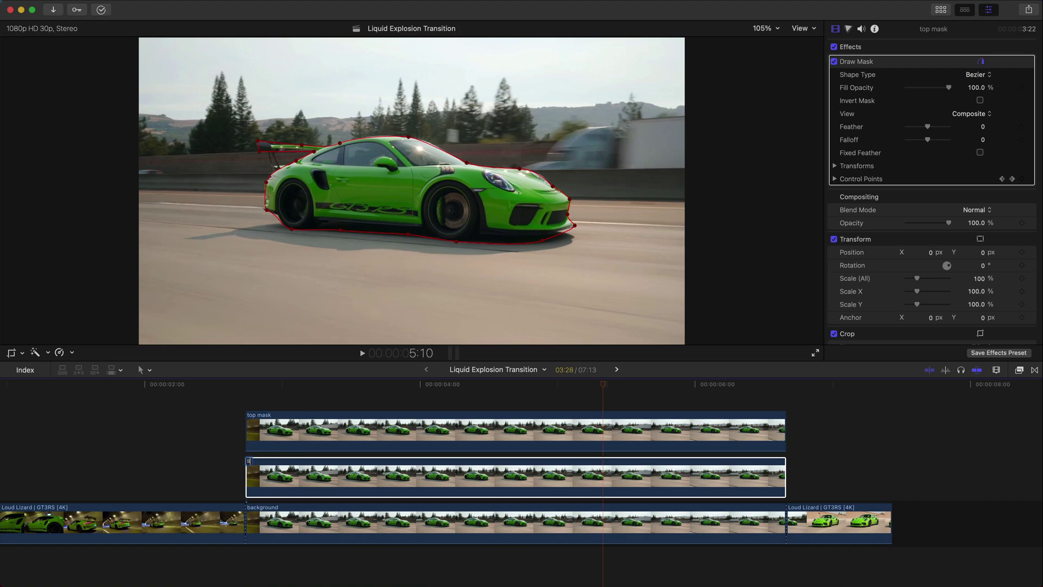
text(liqyuid)
key(BackSpace)
key(BackSpace)
key(BackSpace)
key(BackSpace)
text(uid effect)
key(Return)
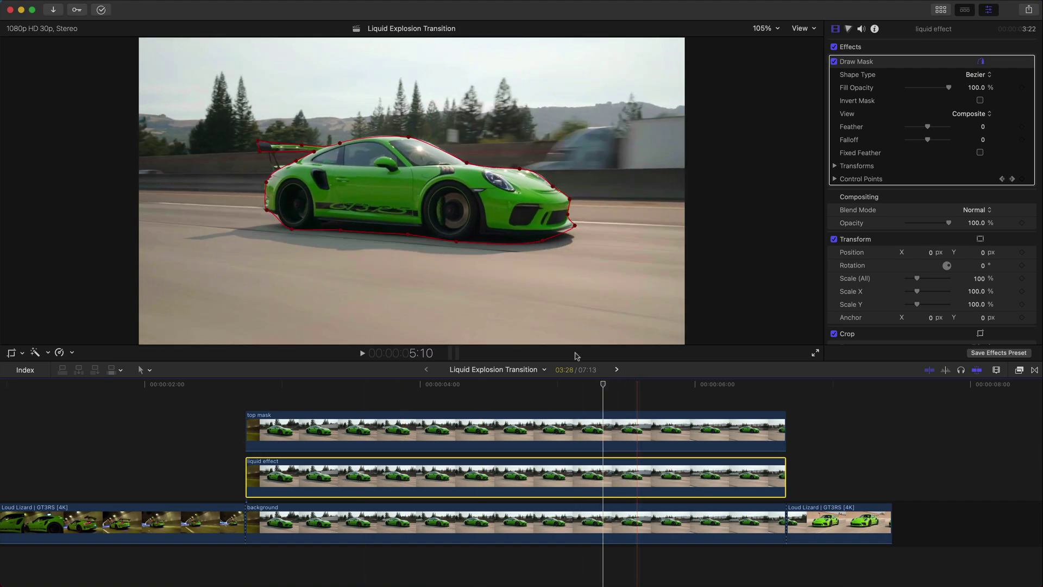
click(466, 393)
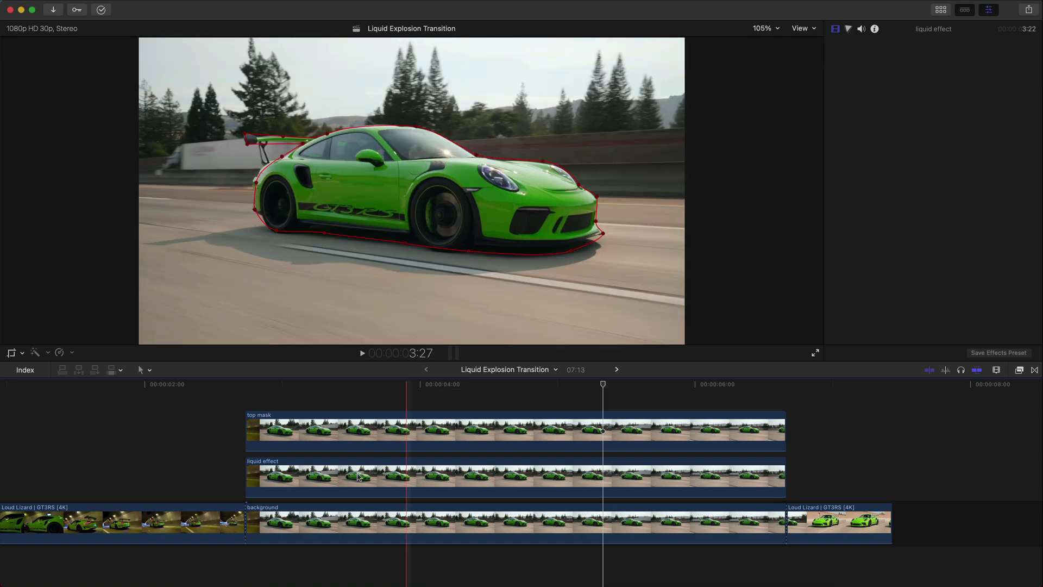
- Apply the Underwater distortion effect to the liquid effect clip
click(358, 477)
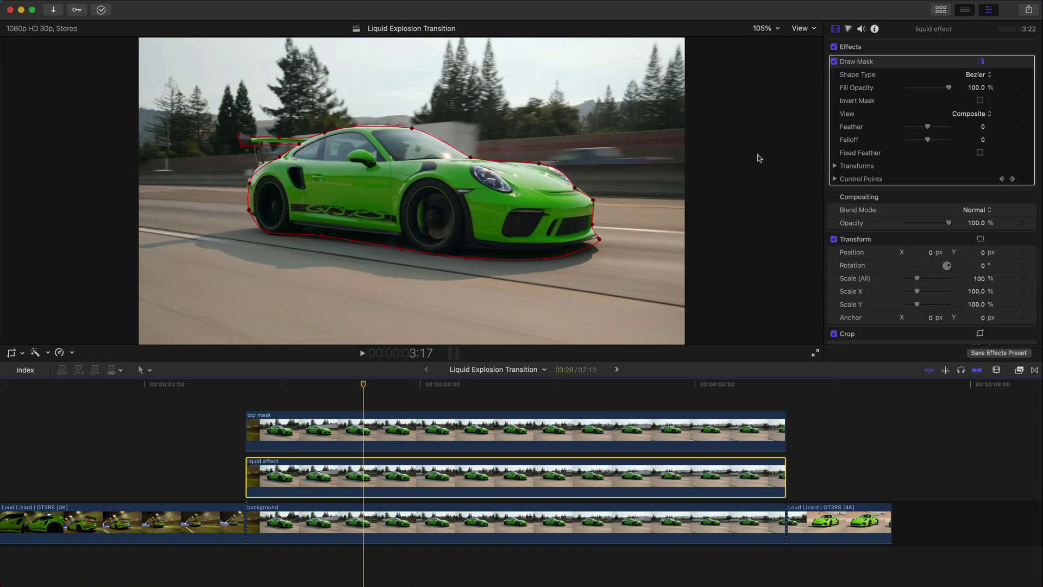
click(1019, 370)
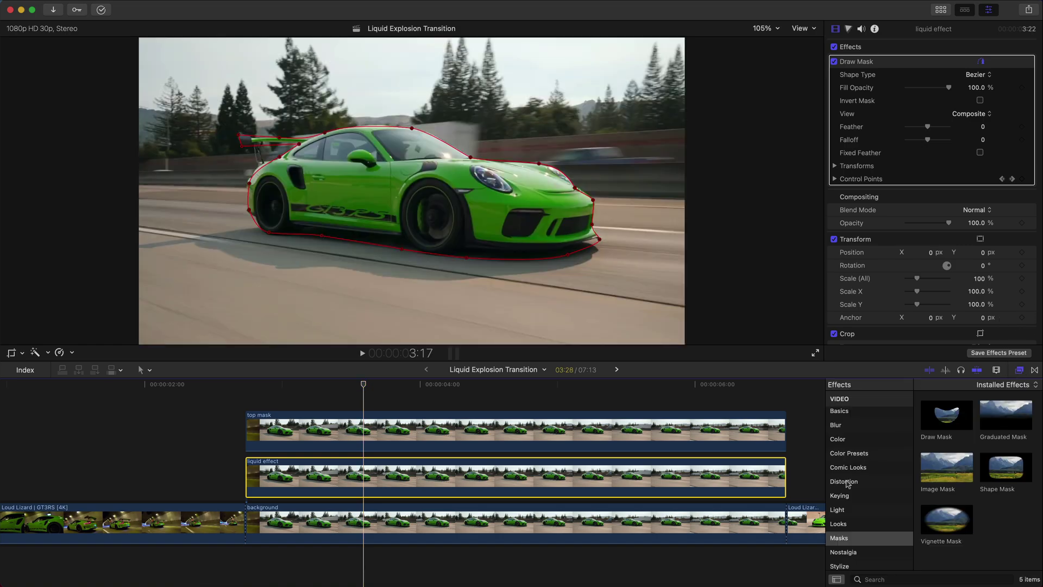
scroll(847, 484, down, 3)
click(847, 446)
scroll(976, 459, down, 5)
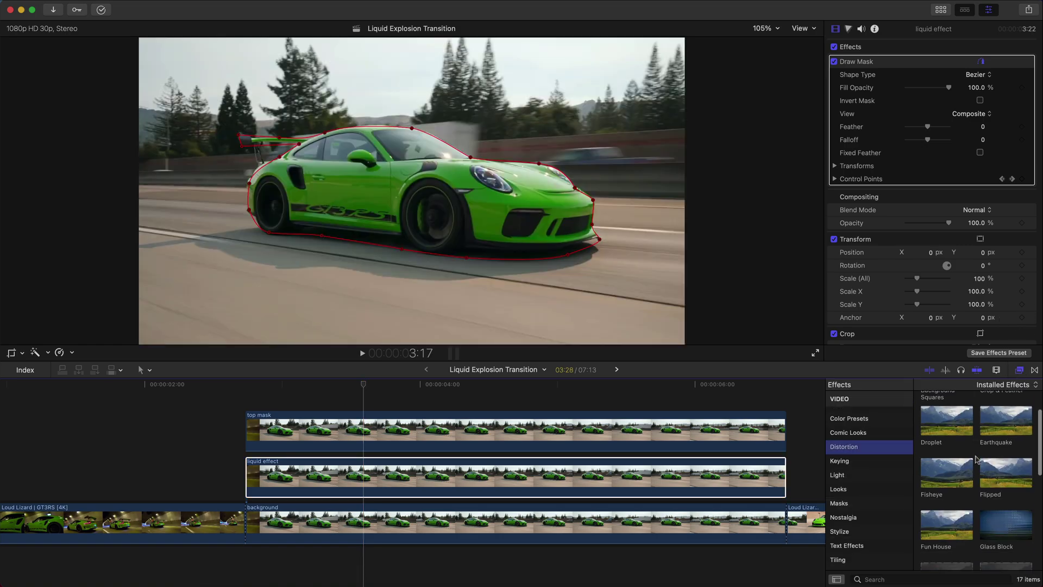
scroll(976, 459, down, 5)
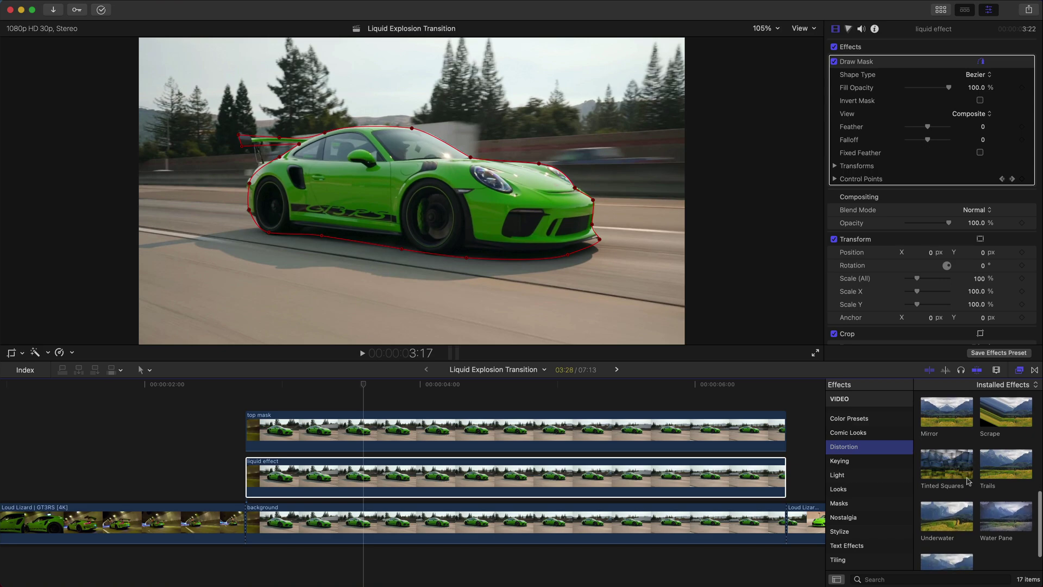
drag(930, 480, 479, 479)
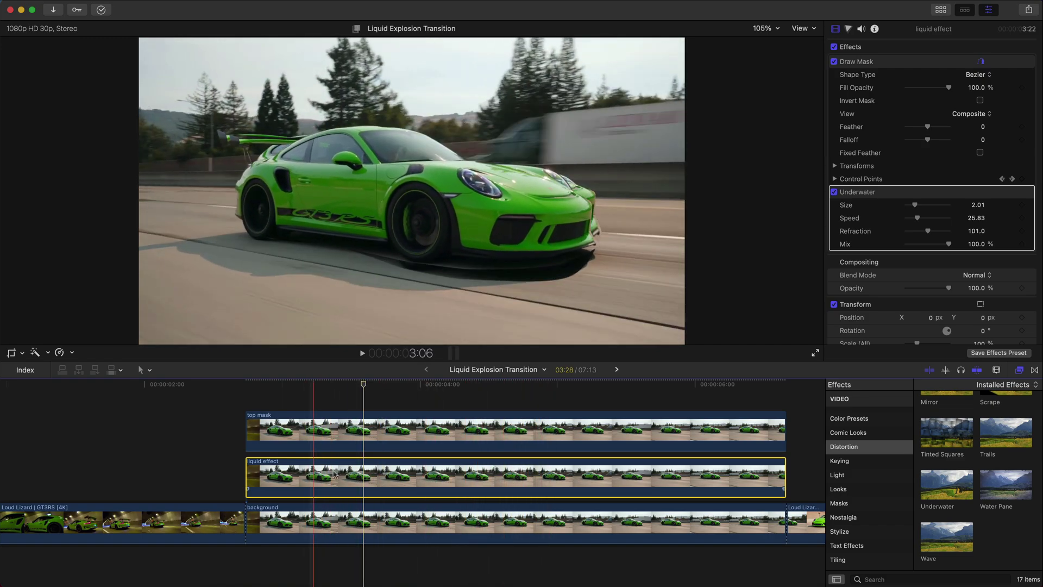
- Play back the Underwater distortion on the timeline and hide the effects browser
key(space)
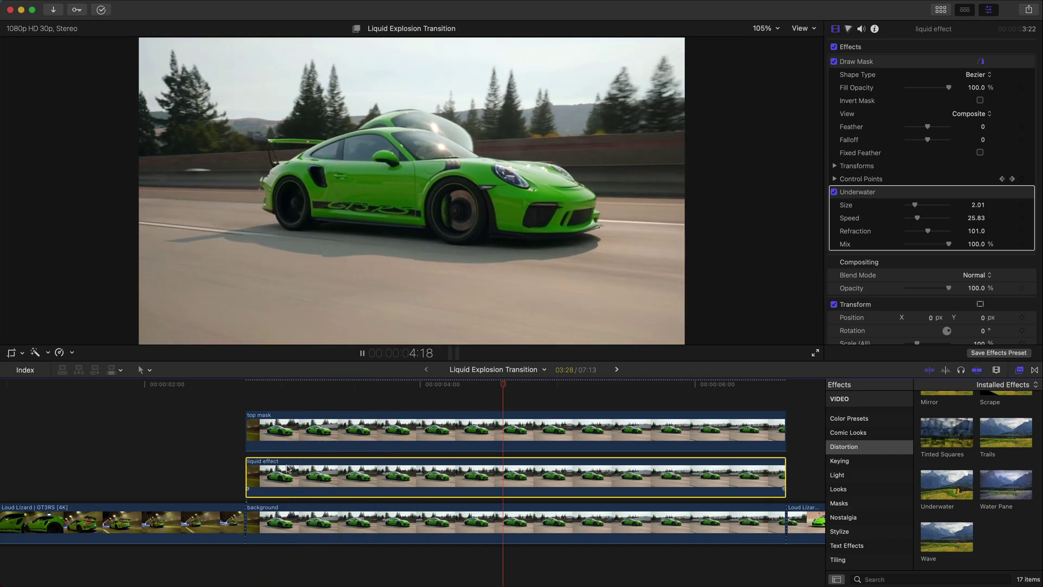
key(space)
scroll(326, 451, right, 3)
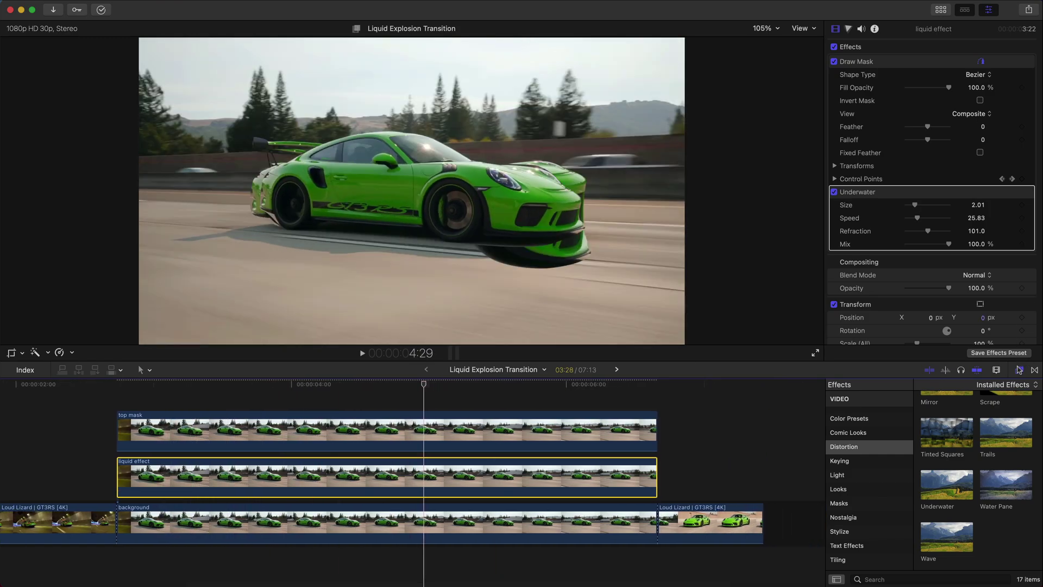
click(1019, 370)
- Set the Underwater Size of the liquid effect clip to 0.4
click(336, 472)
click(875, 193)
click(876, 193)
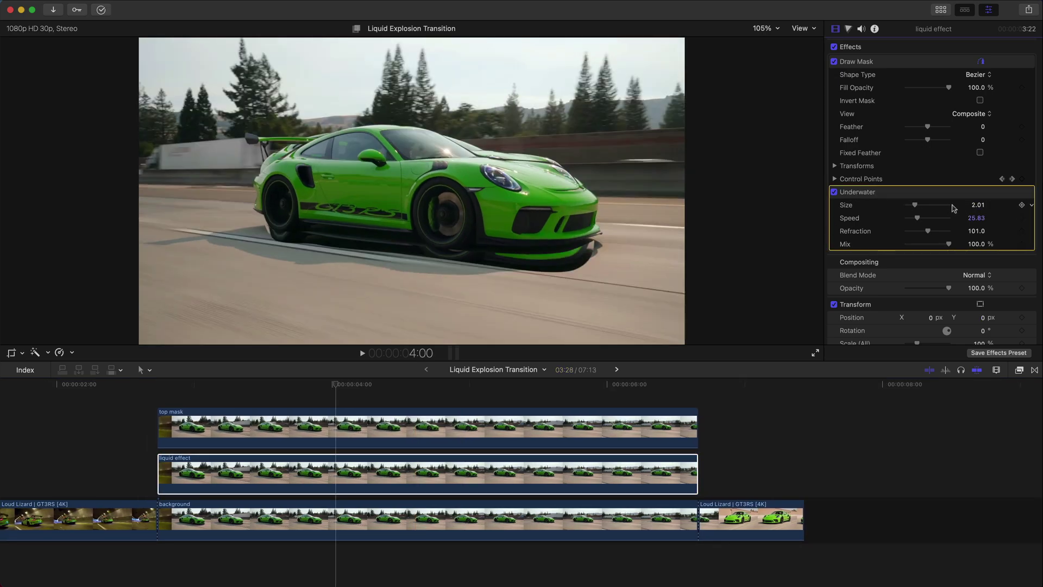
drag(917, 205, 929, 205)
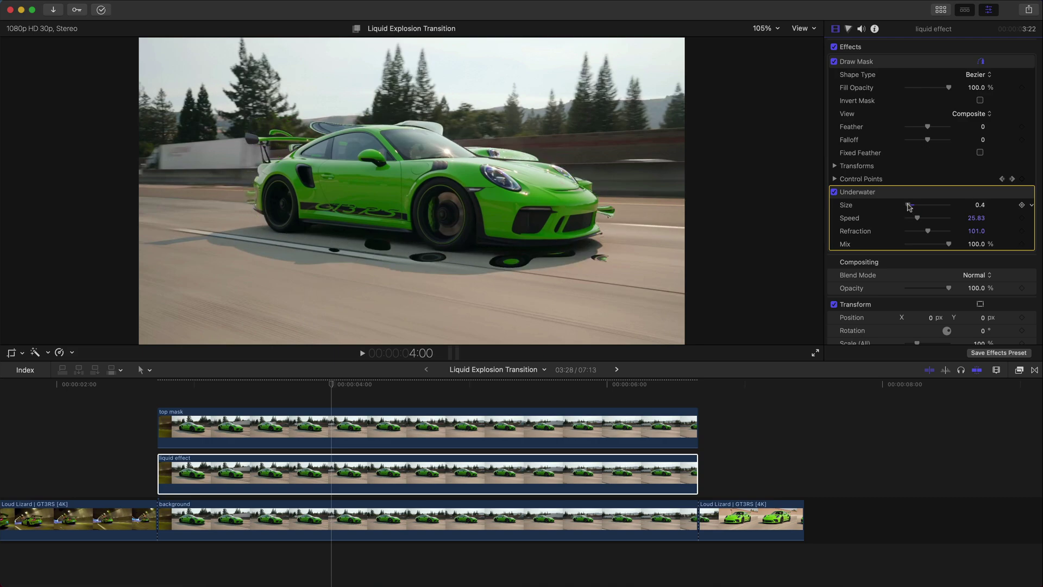
- Try slower and faster Underwater motion with a short playback, and set Speed to 40
drag(917, 218, 929, 217)
mouse_move(331, 384)
mouse_down()
mouse_move(239, 384)
mouse_move(317, 384)
mouse_up()
drag(911, 220, 908, 217)
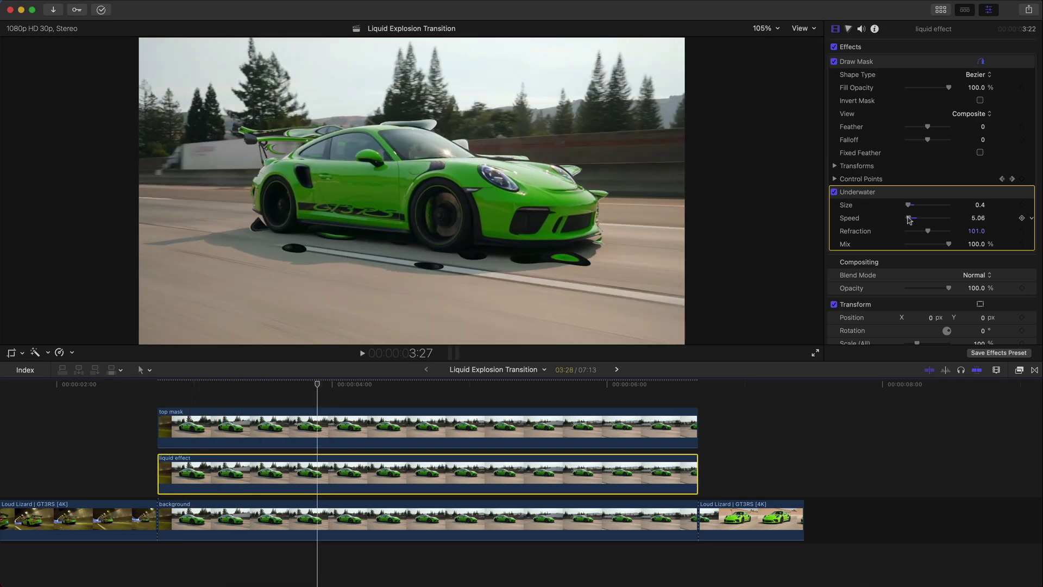
key(space)
key(space)
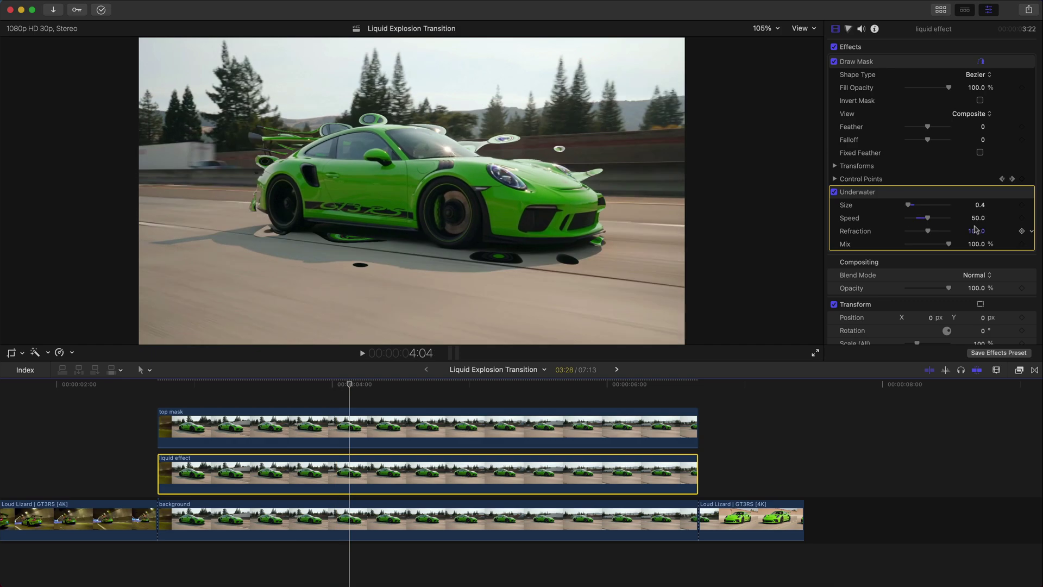
click(978, 218)
text(40)
key(Return)
- Raise the Underwater Refraction to 200 and check the liquid splashes in playback
click(382, 384)
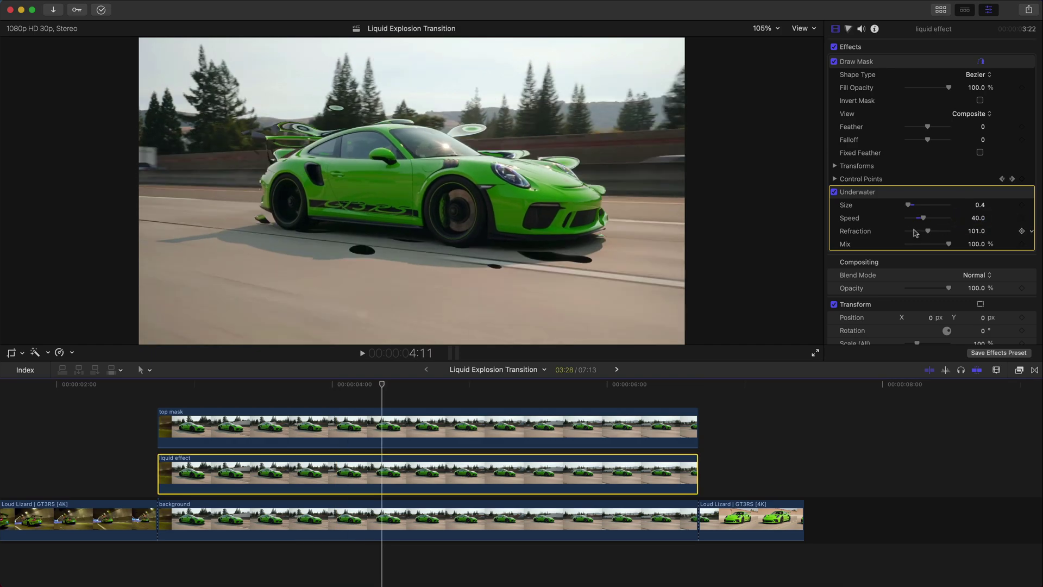
drag(928, 231, 946, 233)
key(space)
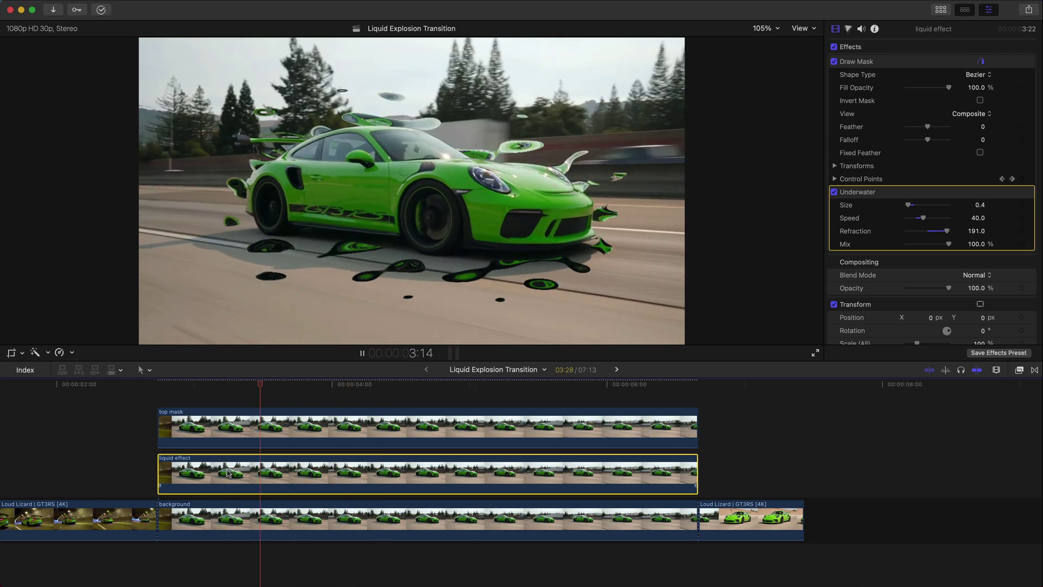
key(space)
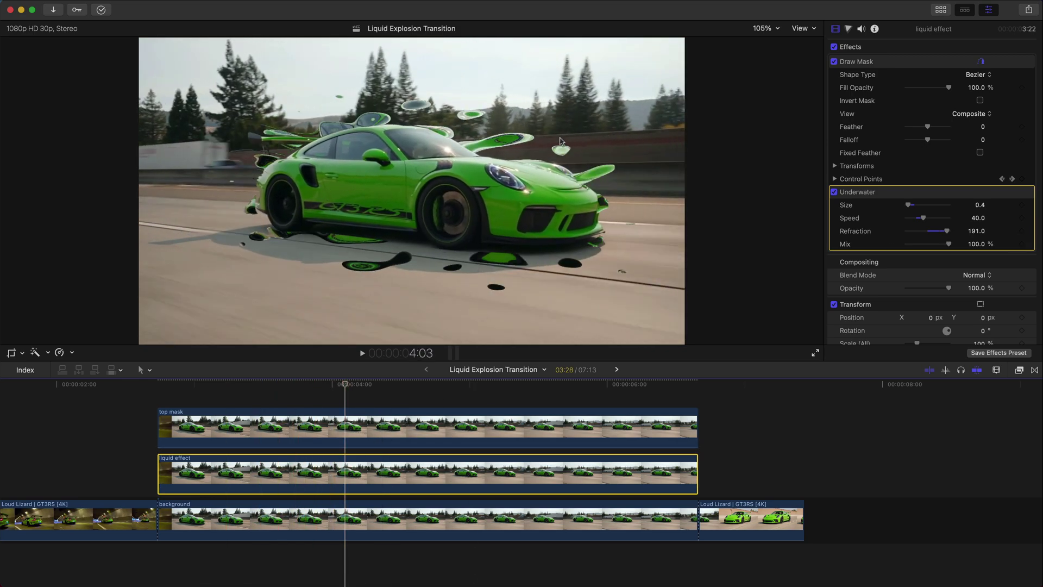
mouse_move(946, 231)
mouse_down()
mouse_move(915, 233)
mouse_move(951, 227)
mouse_up()
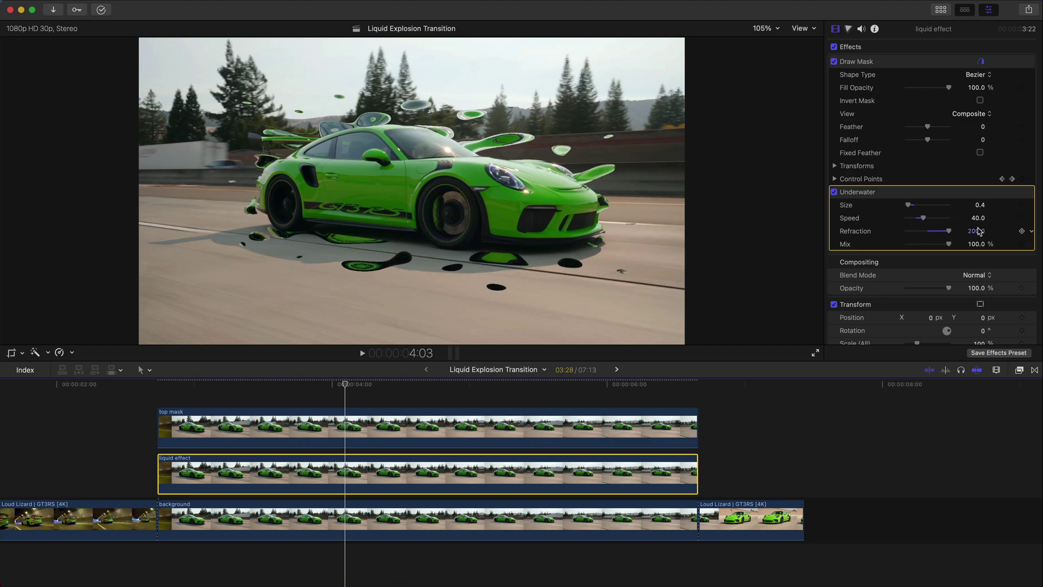
click(363, 353)
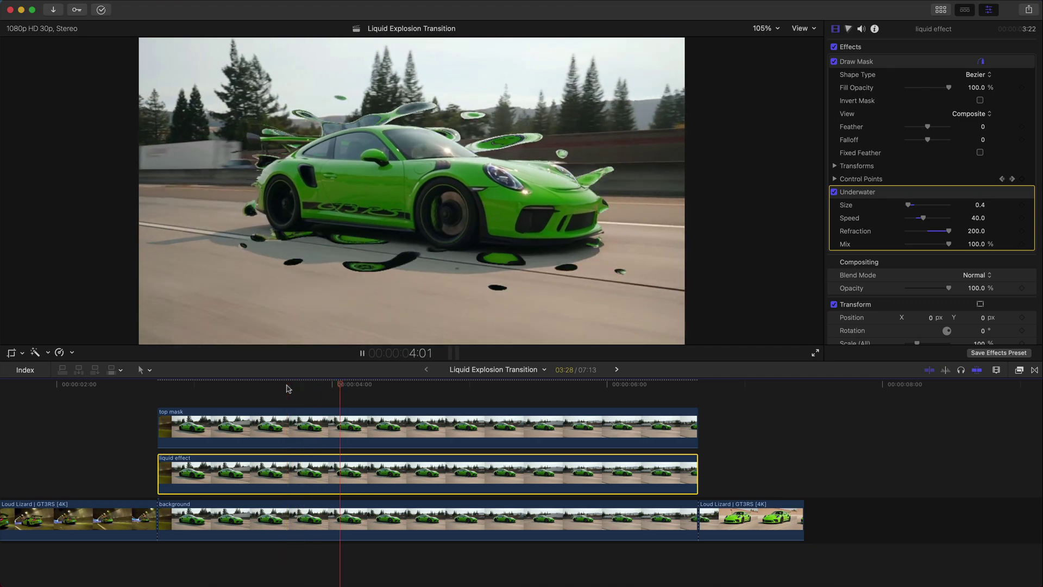
key(space)
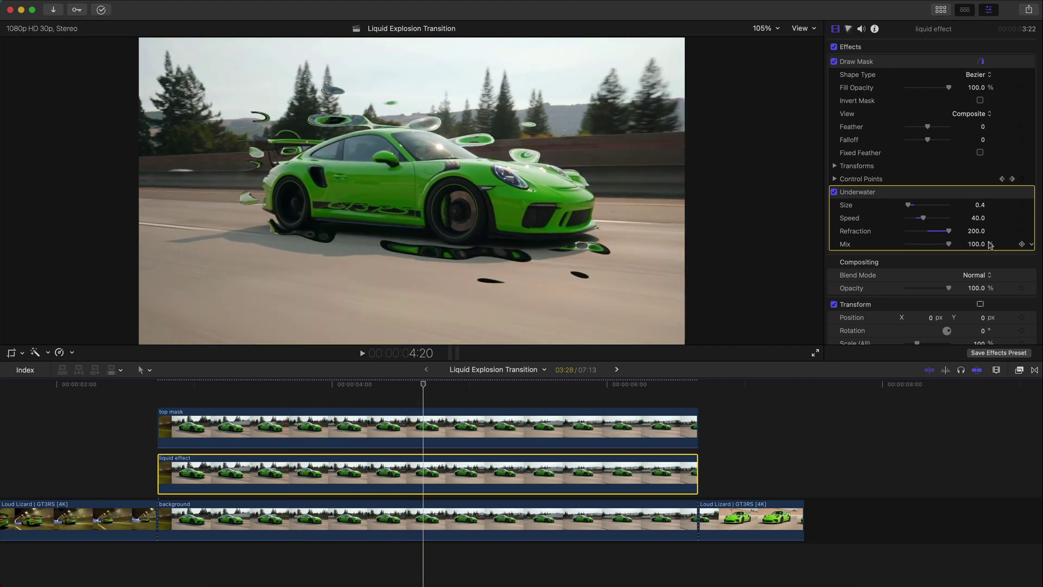
- Keyframe Underwater's Size, Speed and Refraction at the clip's start (2:22), and keyframe Size 10 and Refraction 0 at 3:02
drag(215, 390, 158, 393)
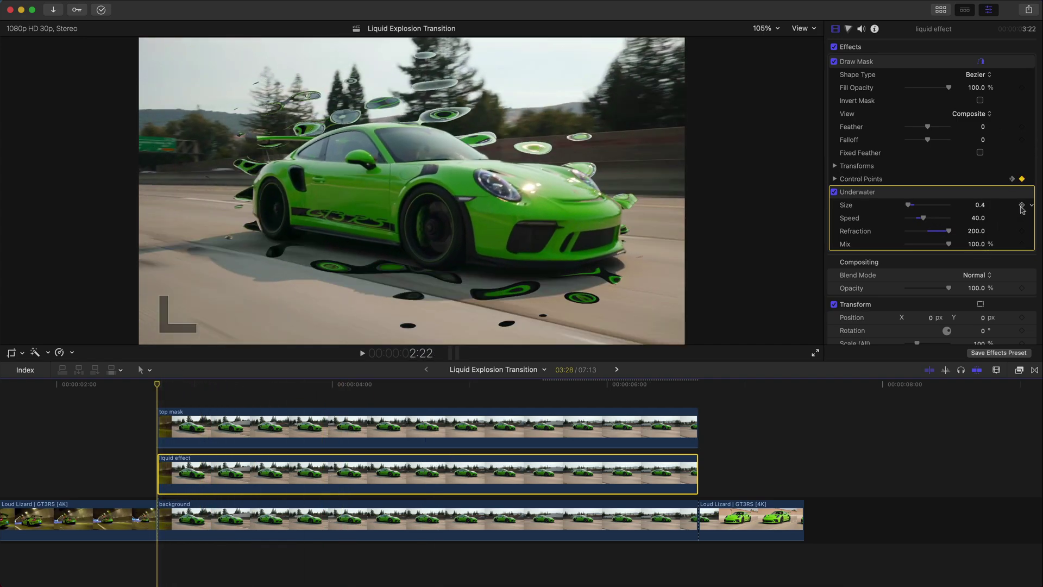
click(1022, 206)
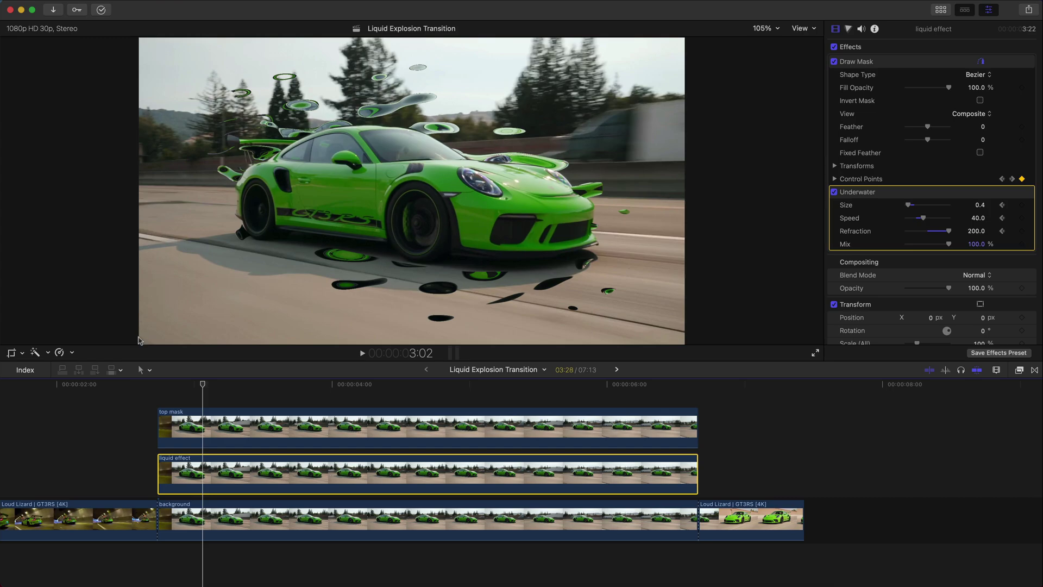
key(l)
drag(909, 205, 906, 232)
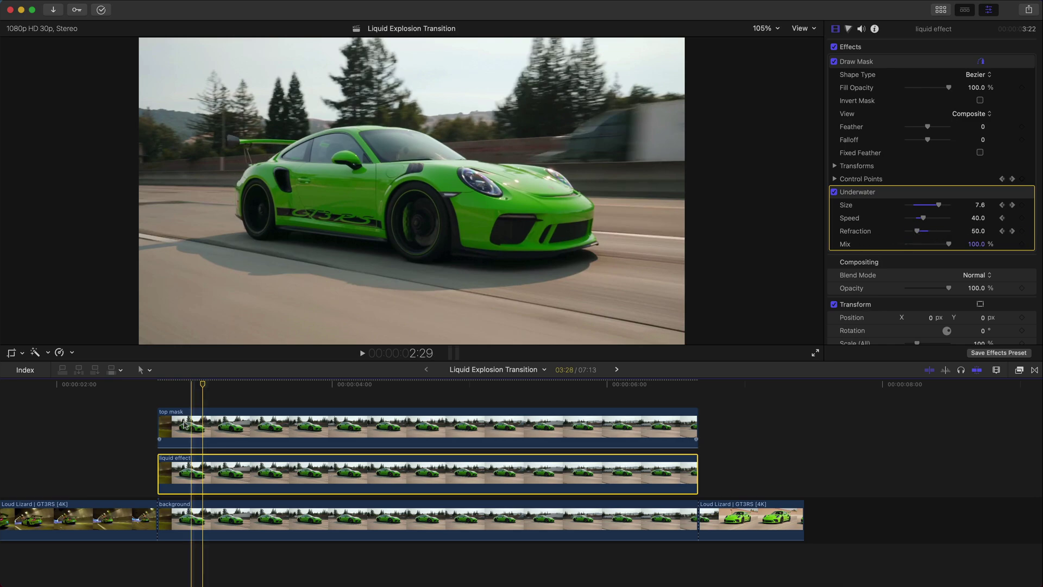
- Show the video animation of the liquid effect clip and place the playhead on the Underwater keyframes at 3:02
key(super+equal)
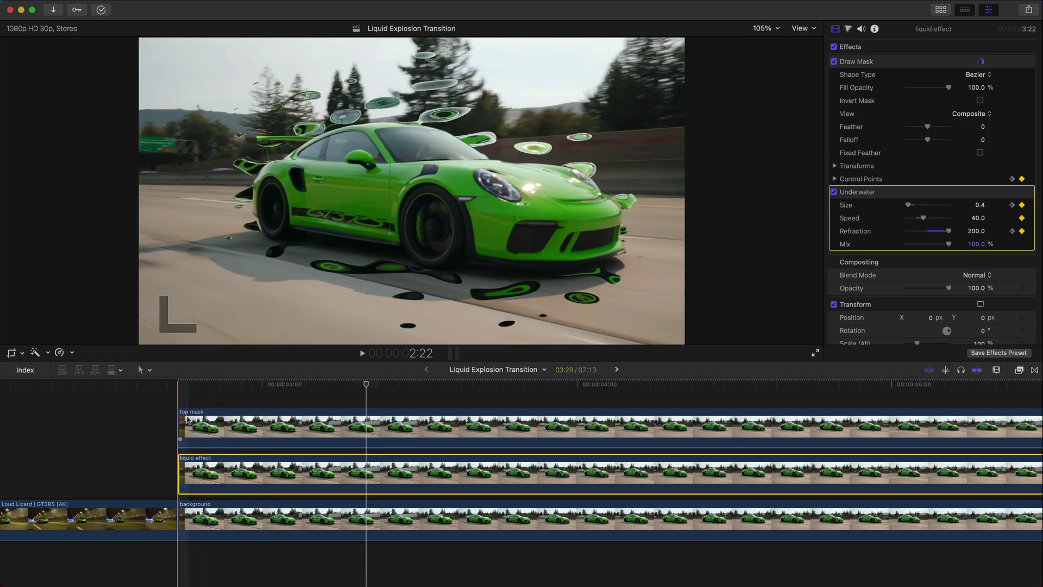
right_click(229, 467)
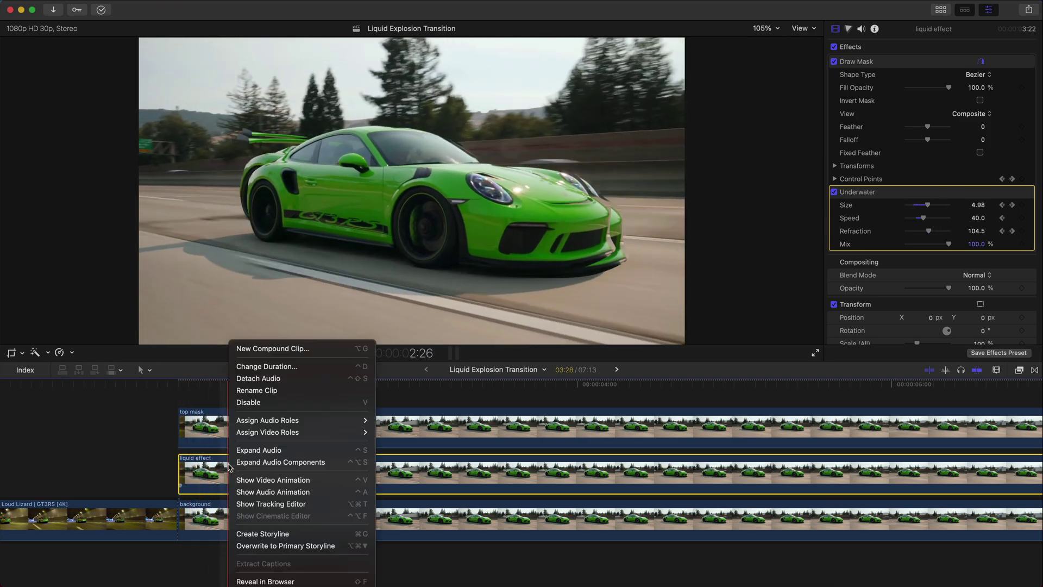
click(248, 480)
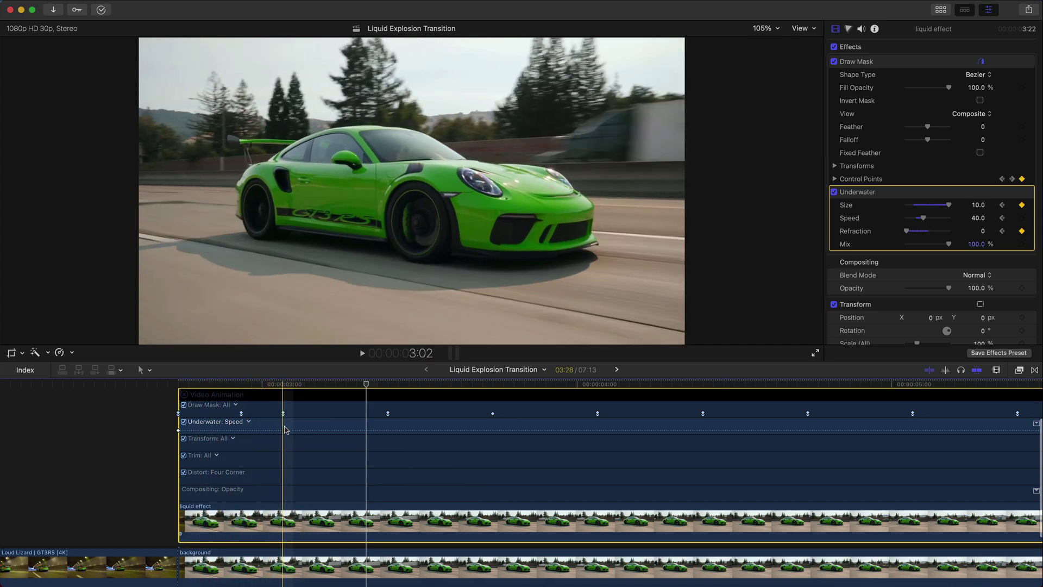
click(283, 391)
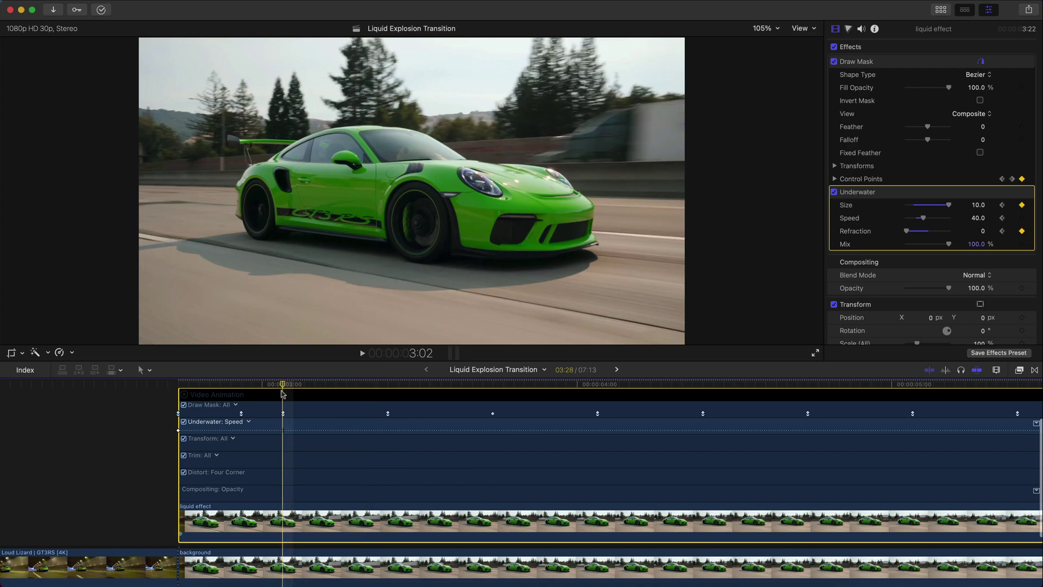
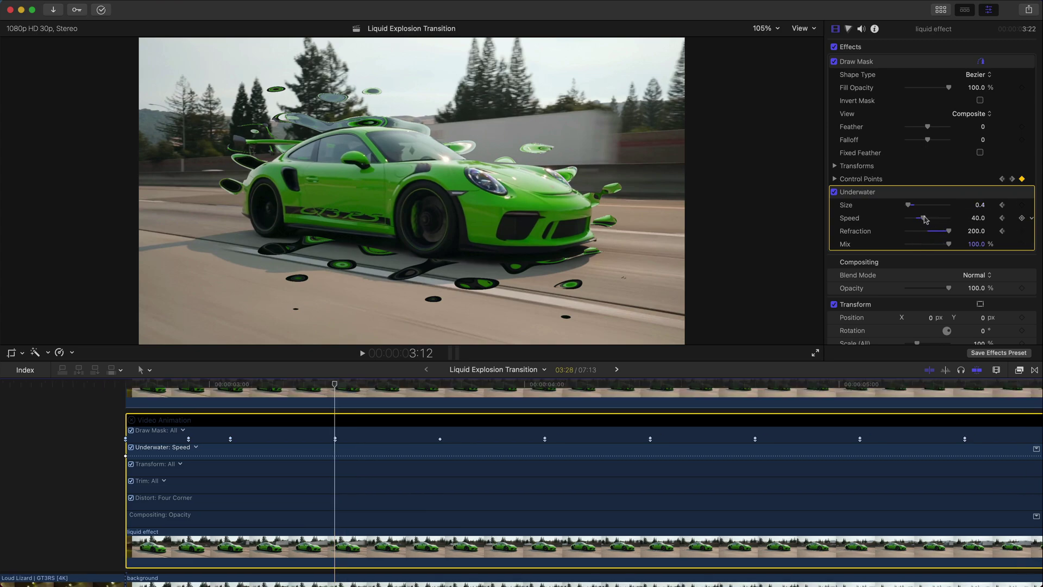
- Keyframe Underwater's Size at 10 and Refraction at 0 at 3:12, and check the transition in playback
drag(908, 205, 909, 235)
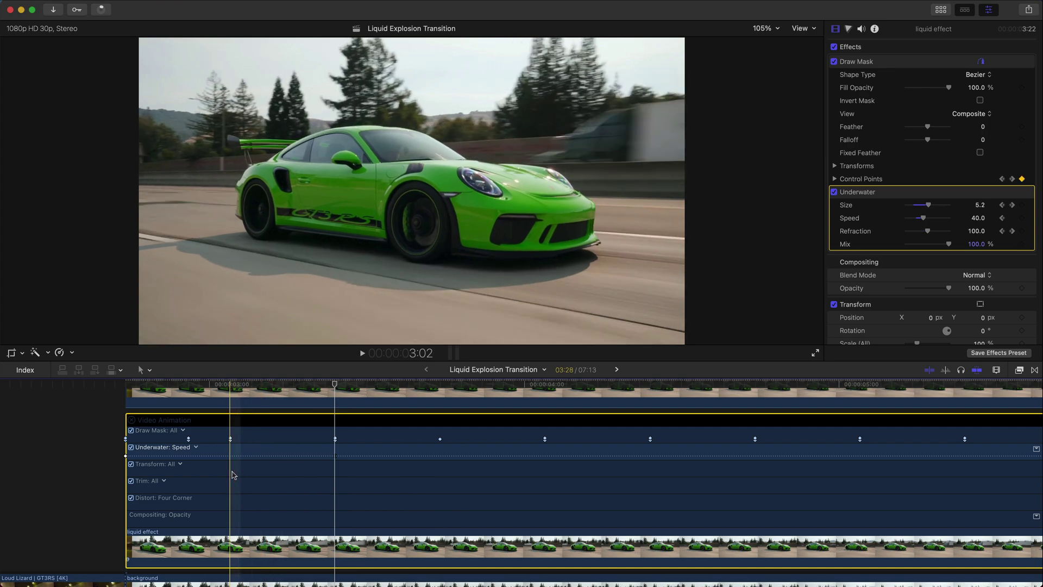
scroll(174, 472, left, 2)
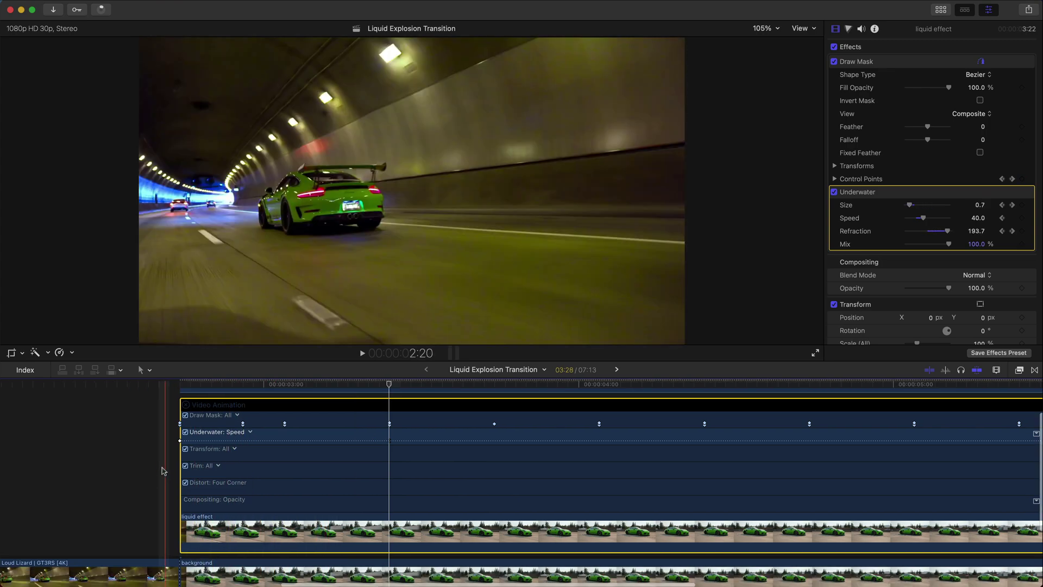
key(space)
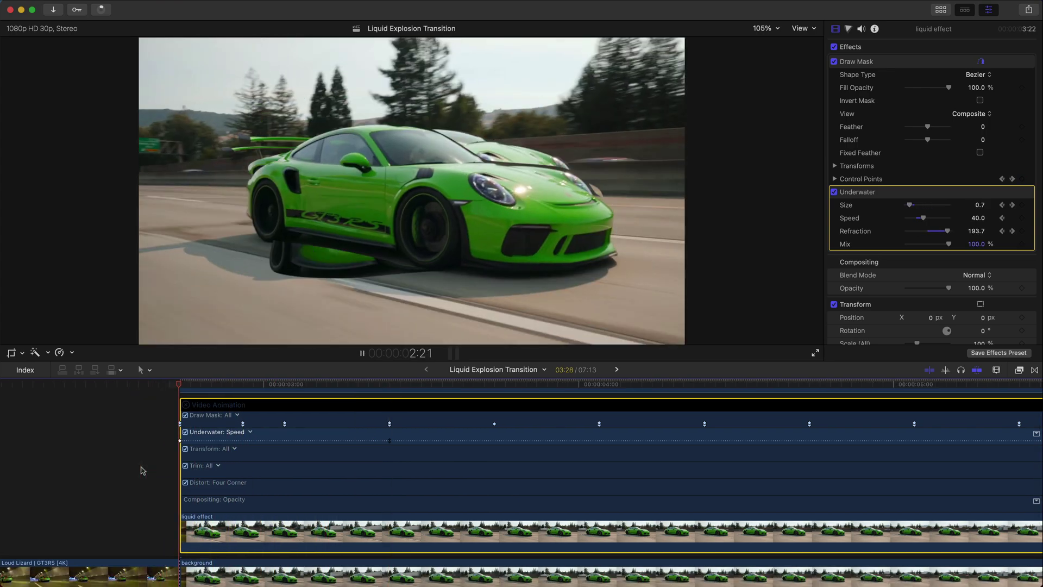
key(space)
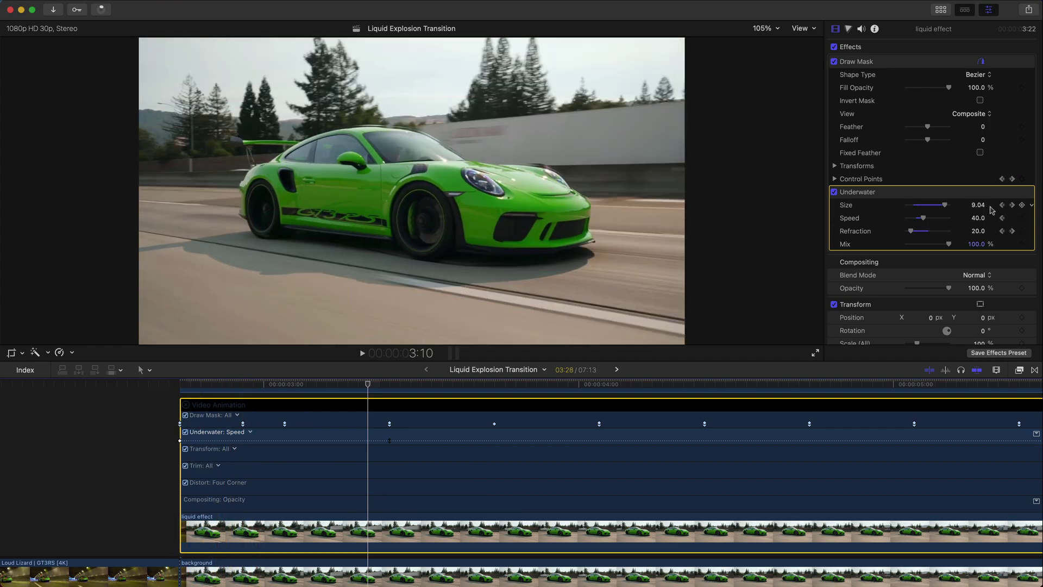
- Set Underwater's Size keyframe at 3:12 to 0.4 and play the transition again
click(1012, 205)
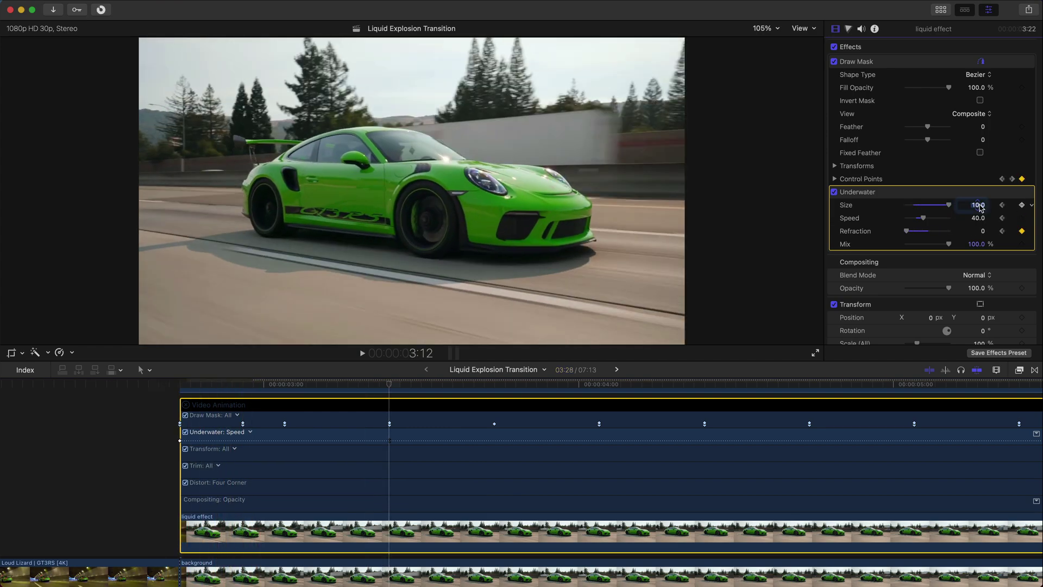
key(Return)
key(space)
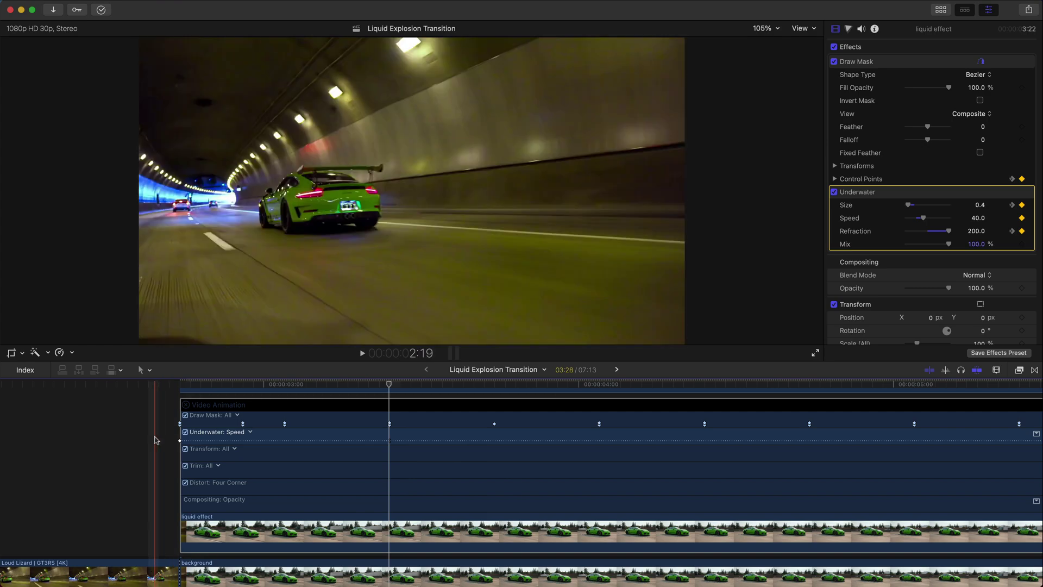
key(space)
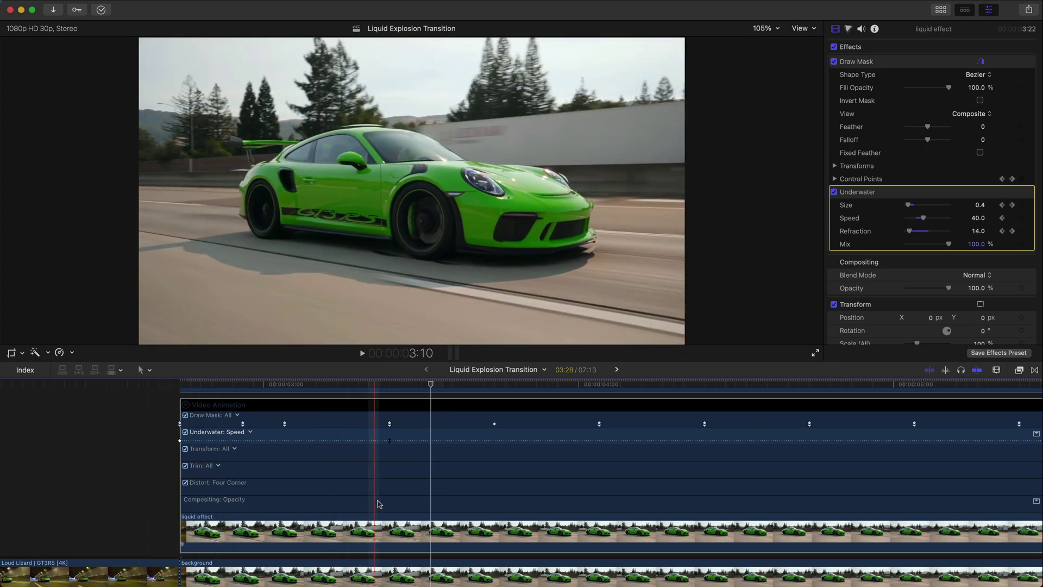
- Remove Underwater's Refraction keyframe at 3:12 on the liquid effect clip
click(397, 497)
scroll(396, 496, right, 2)
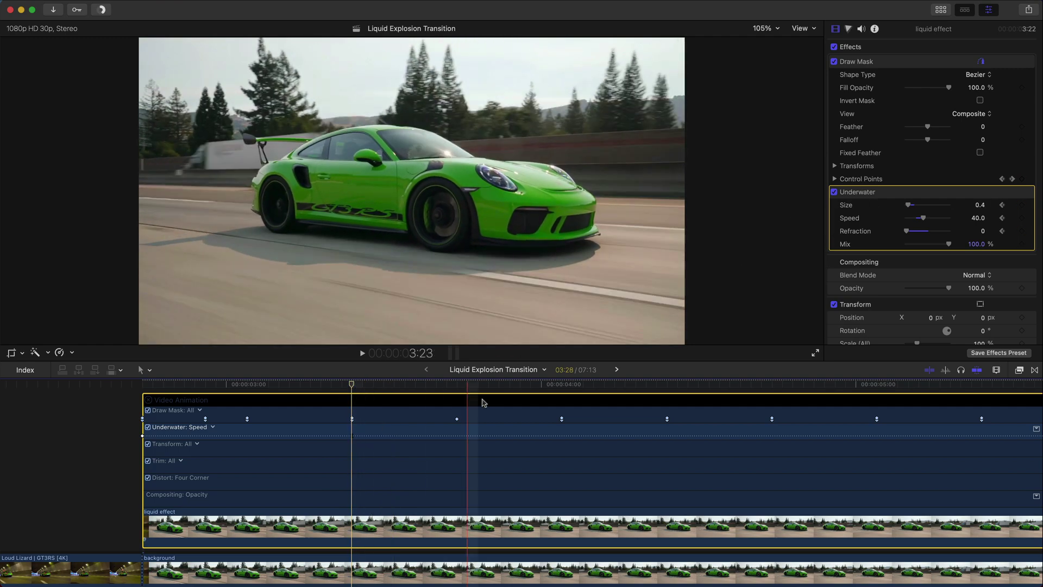
scroll(483, 403, right, 2)
key(super+minus)
scroll(482, 403, right, 1)
scroll(482, 402, right, 1)
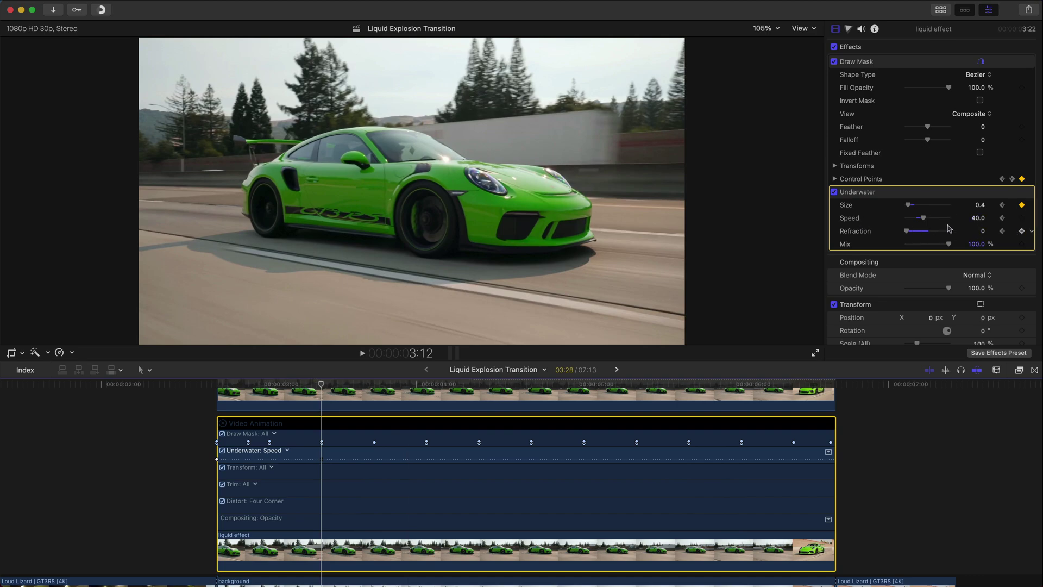
click(1003, 231)
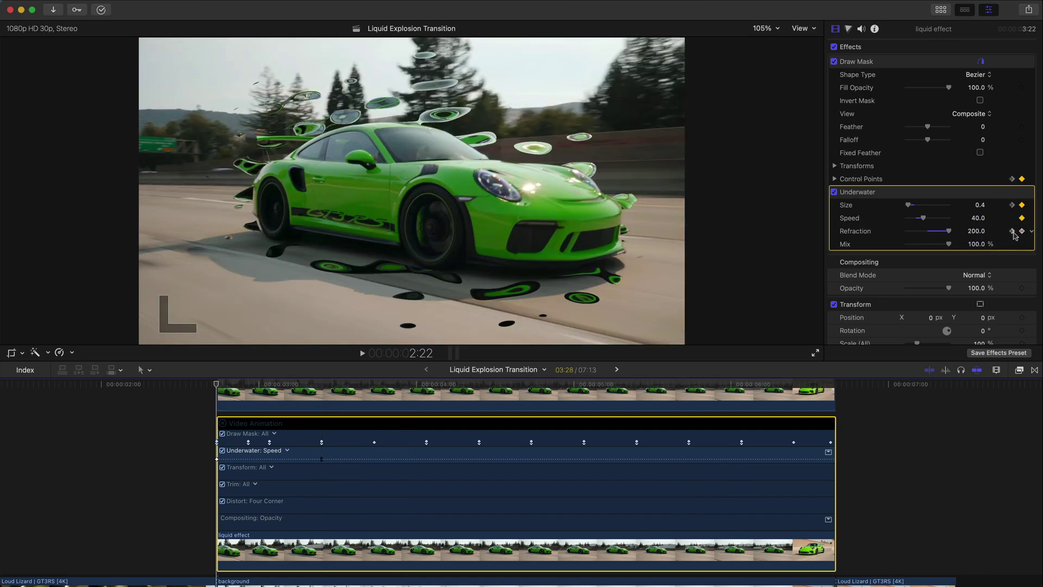
click(1013, 232)
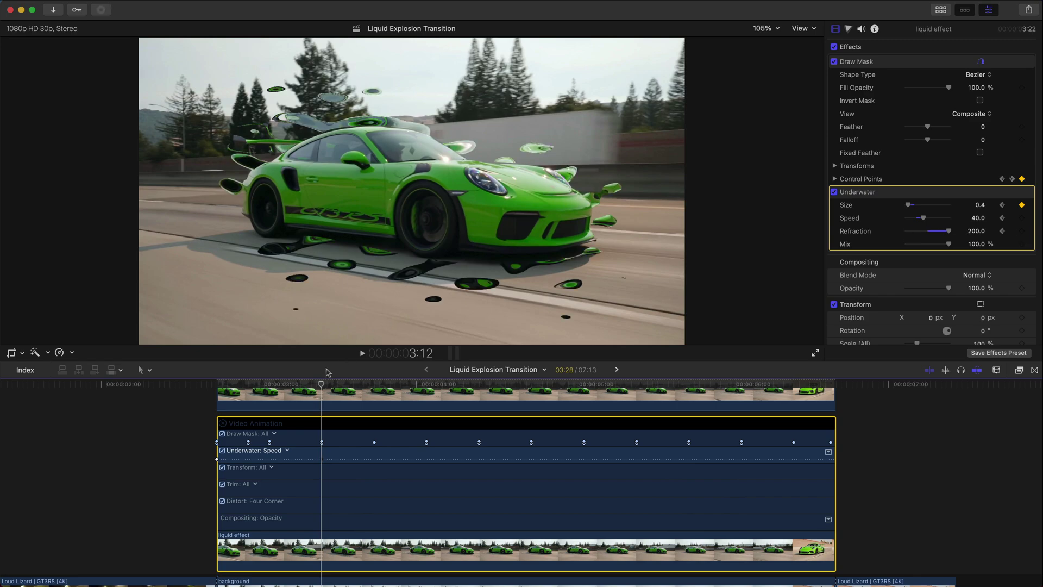
- Keyframe Underwater's Refraction at 0 at 4:02 and check the liquid splashes in playback
drag(321, 385, 431, 392)
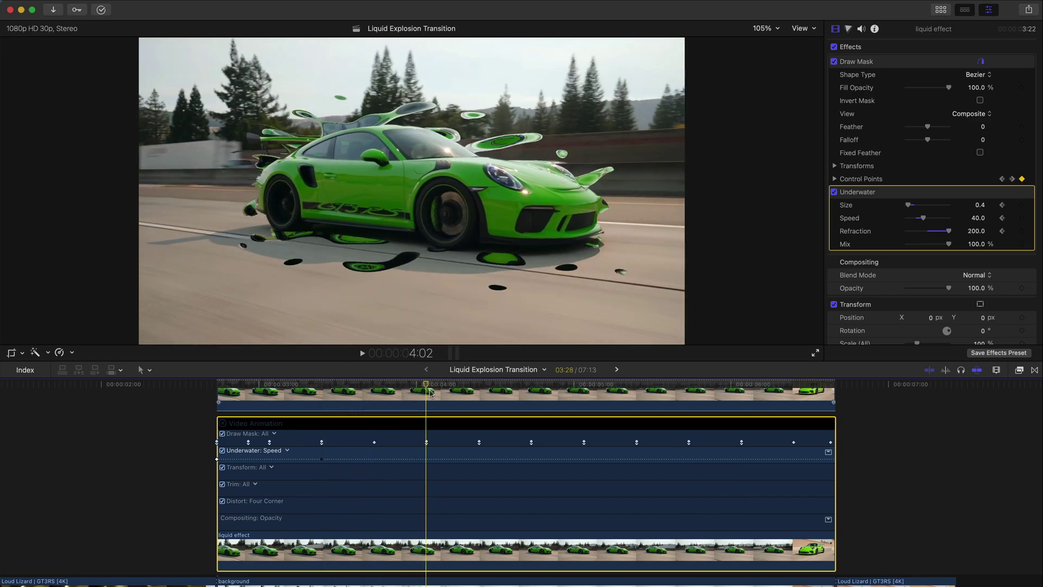
drag(940, 233, 846, 233)
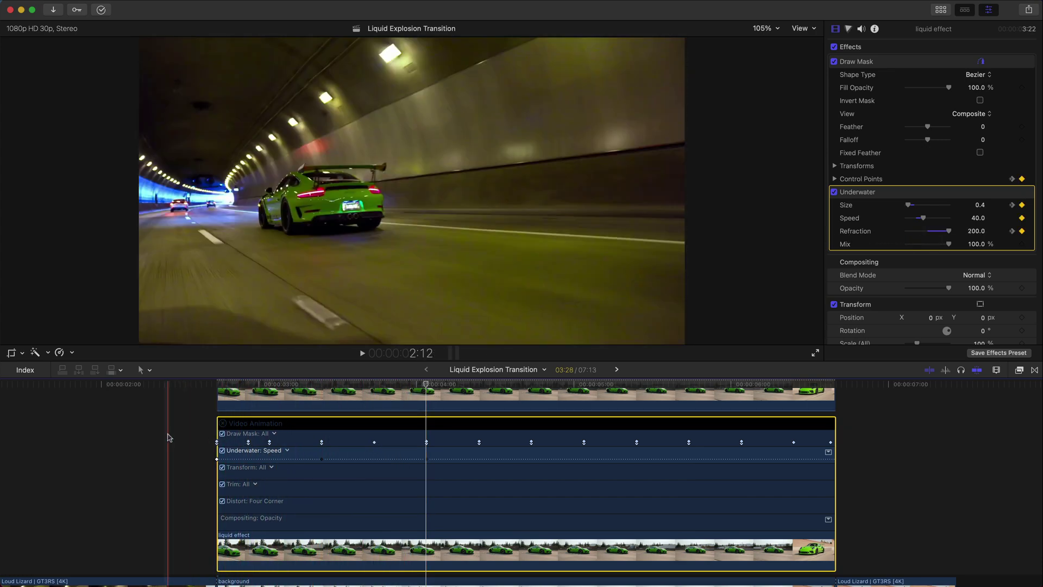
key(space)
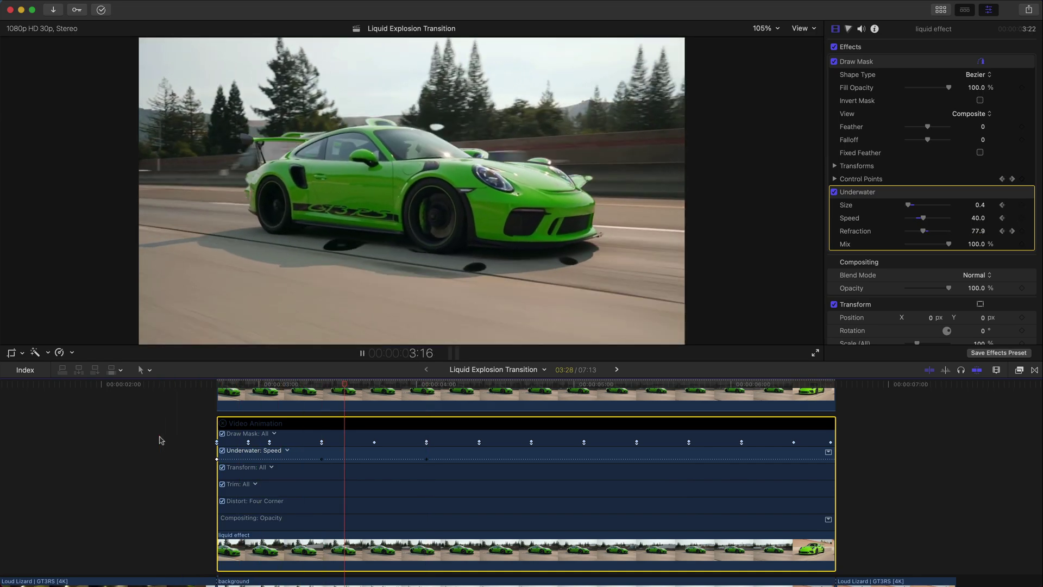
key(space)
key(space)
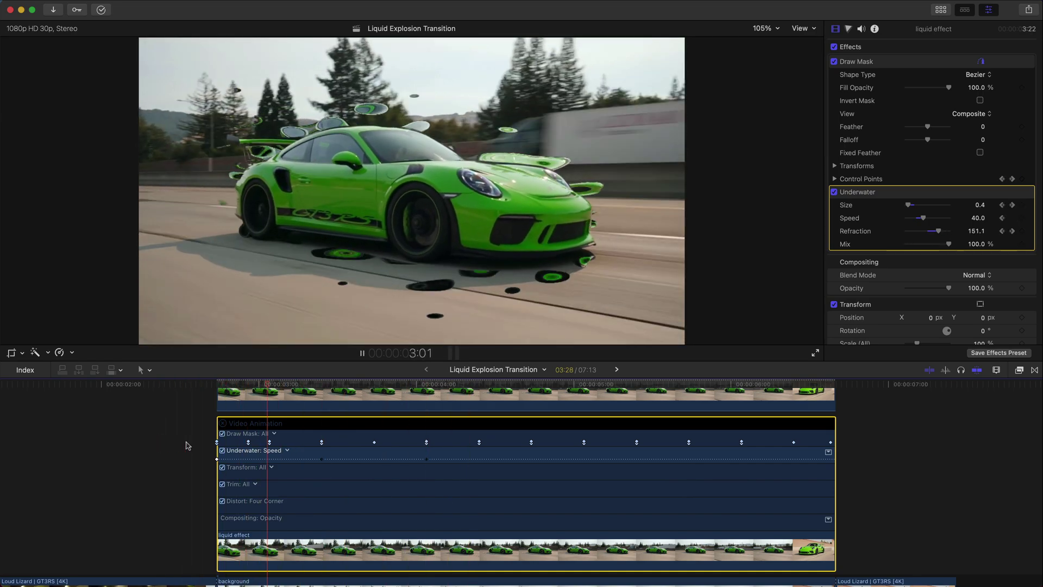
key(space)
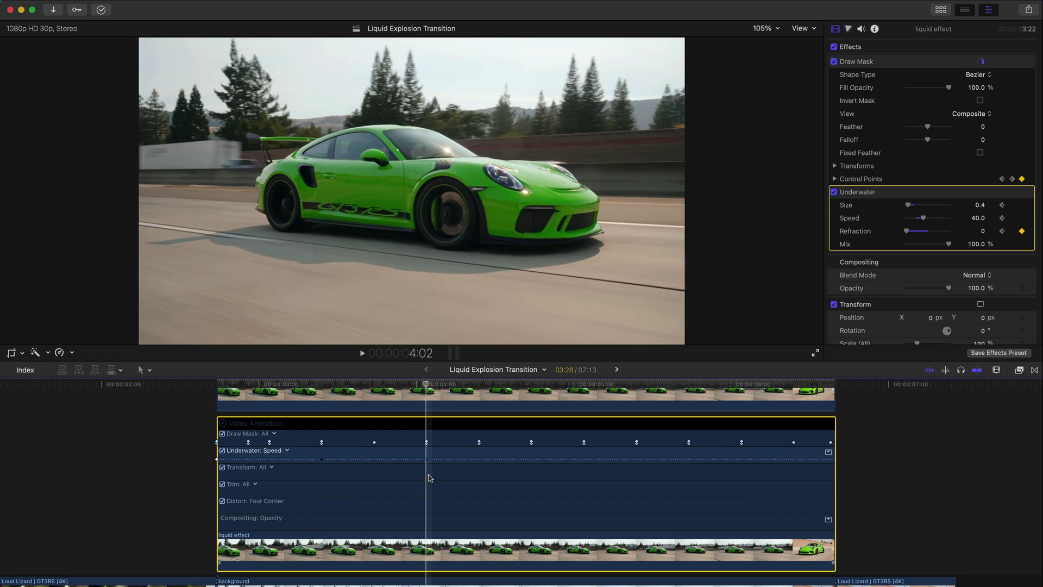
- Hide the liquid effect clip's video animation and split the liquid effect and top mask clips at 4:03
key(Right)
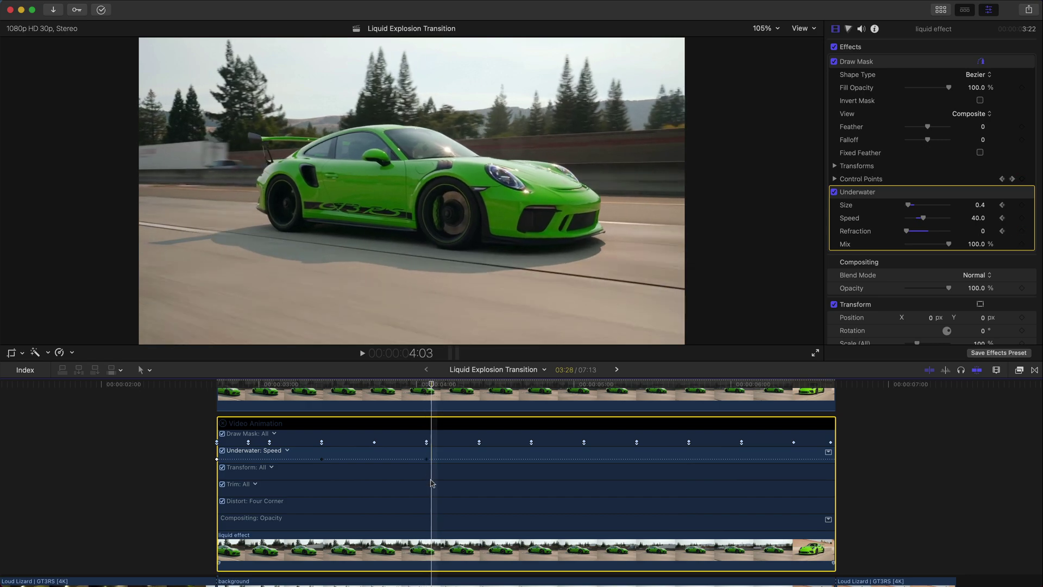
key(ctrl+v)
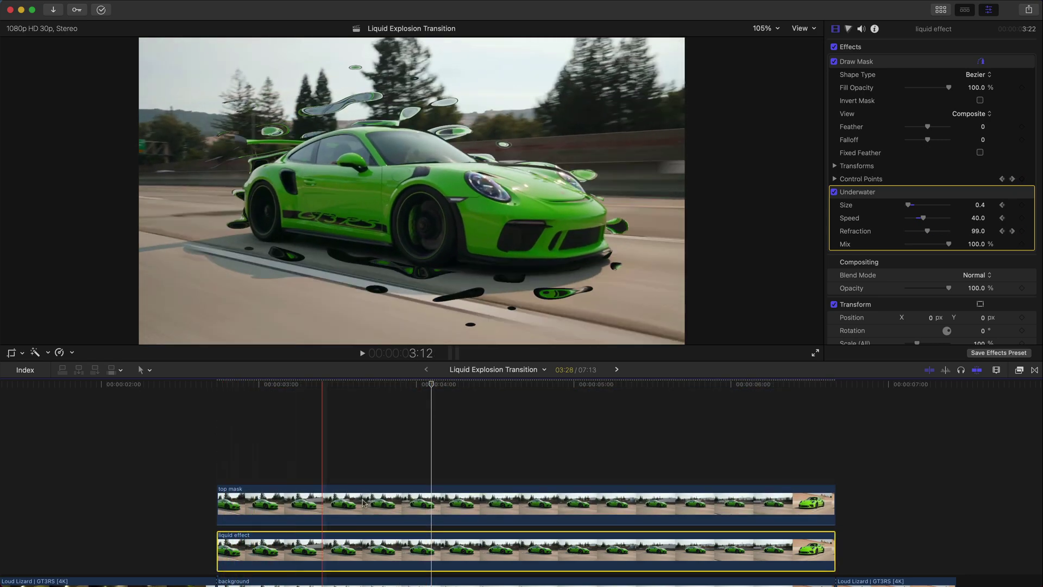
key(s)
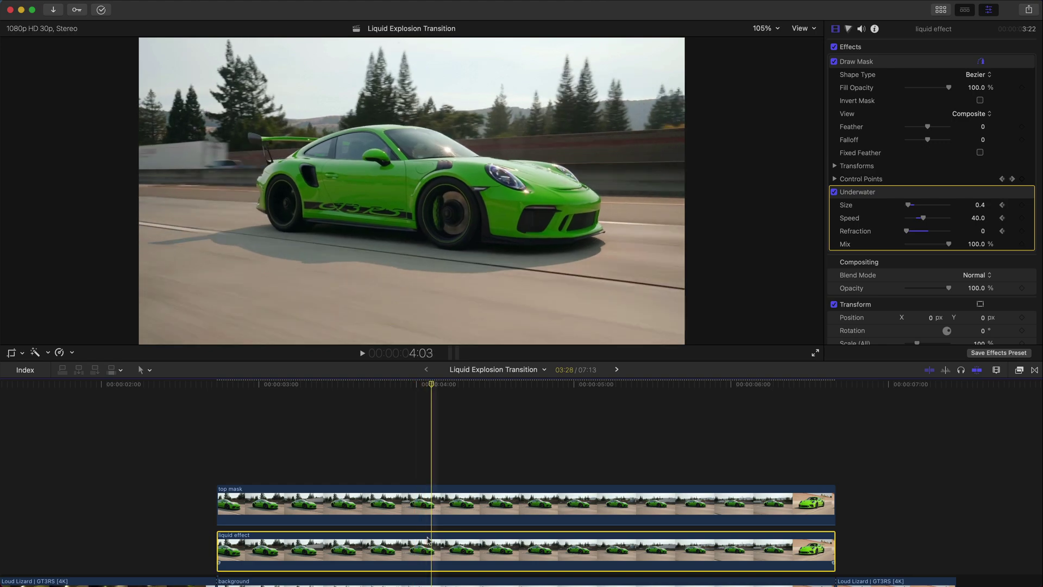
key(ctrl+b)
click(432, 512)
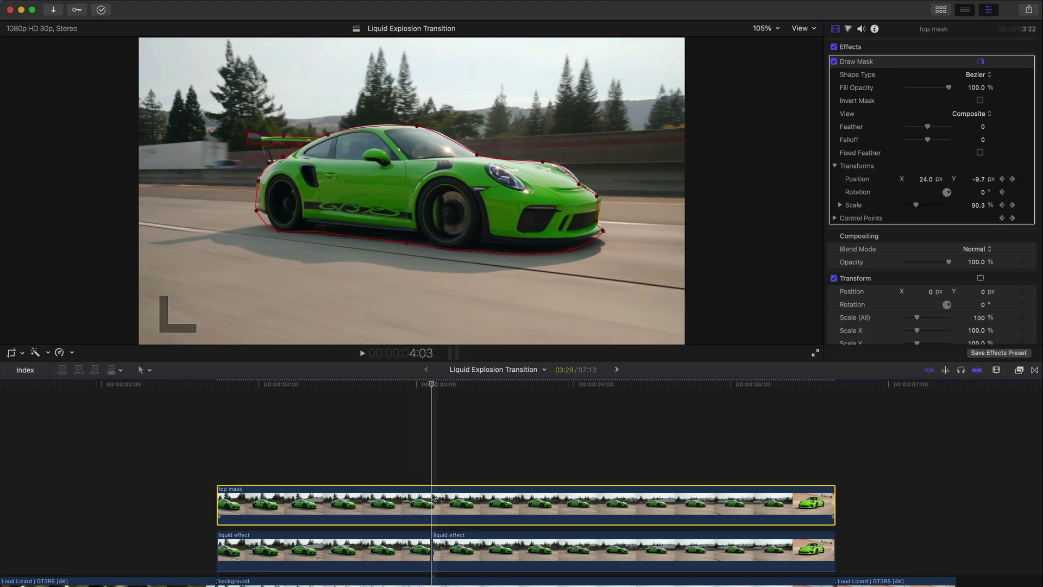
scroll(441, 467, down, 2)
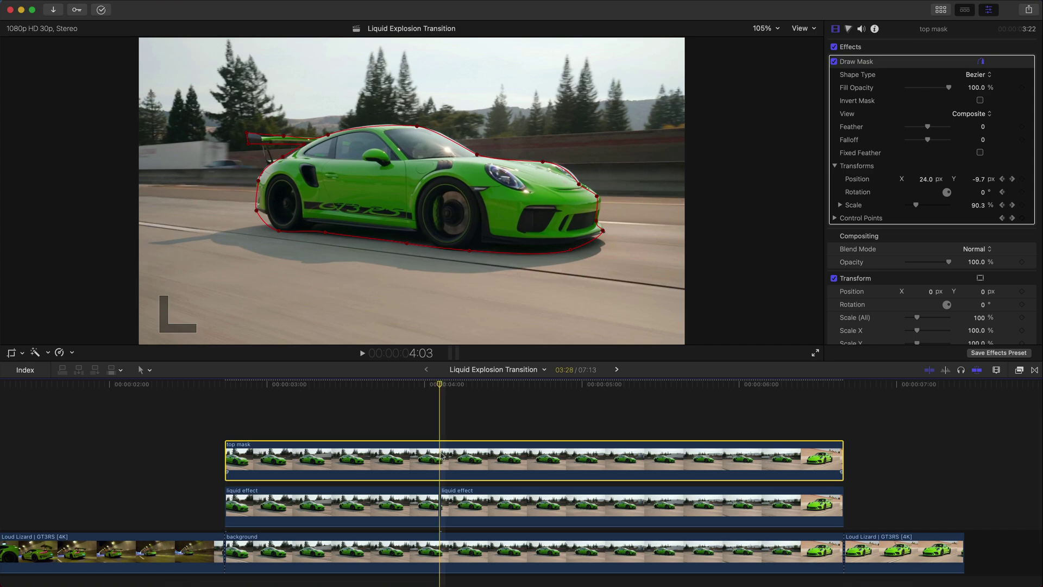
key(ctrl+b)
- Delete the parts of the top mask and liquid effect clips after 4:03 and play the transition
drag(493, 417, 524, 508)
key(Delete)
scroll(527, 507, left, 3)
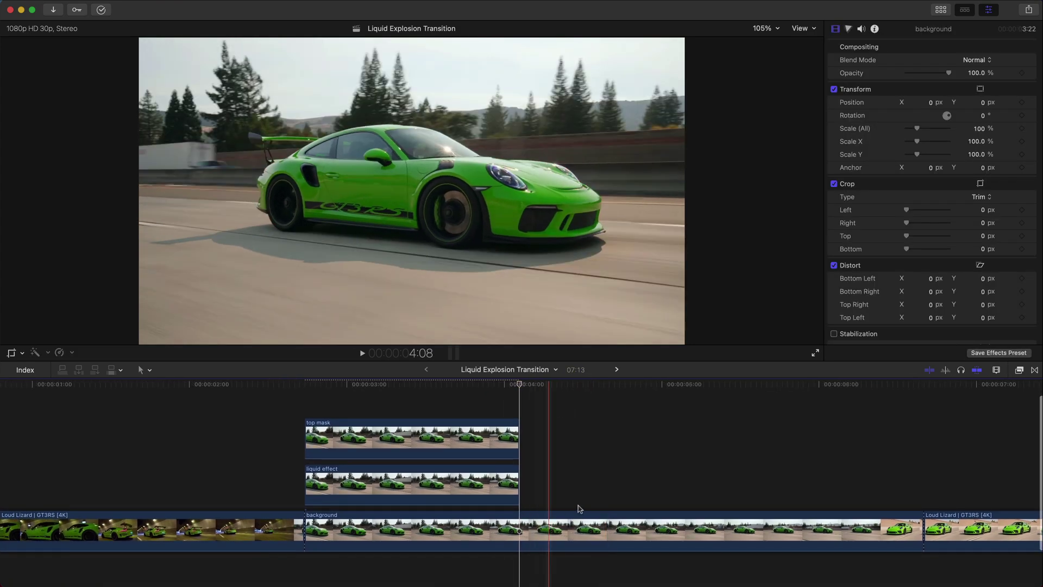
key(space)
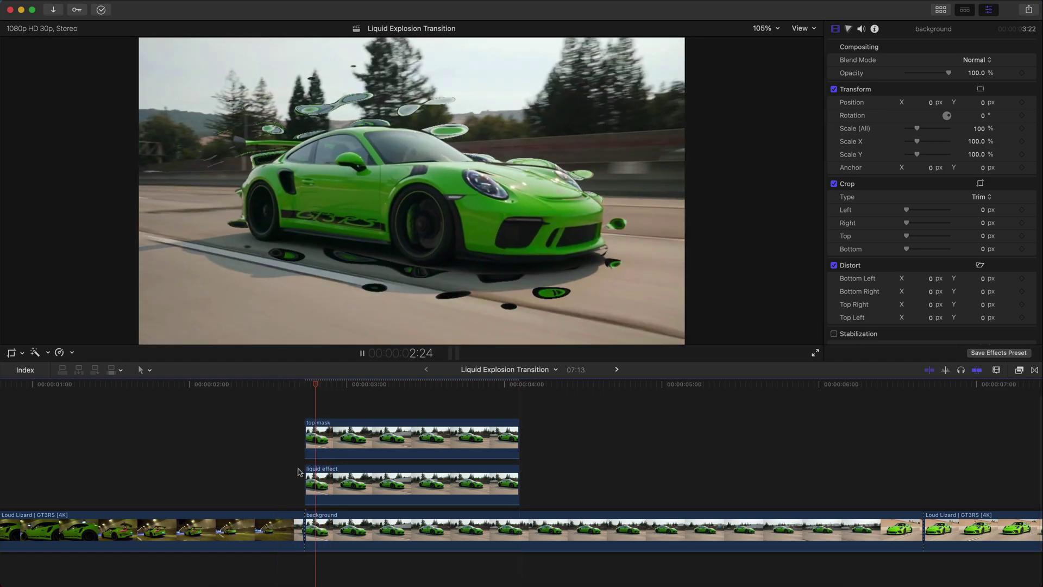
key(space)
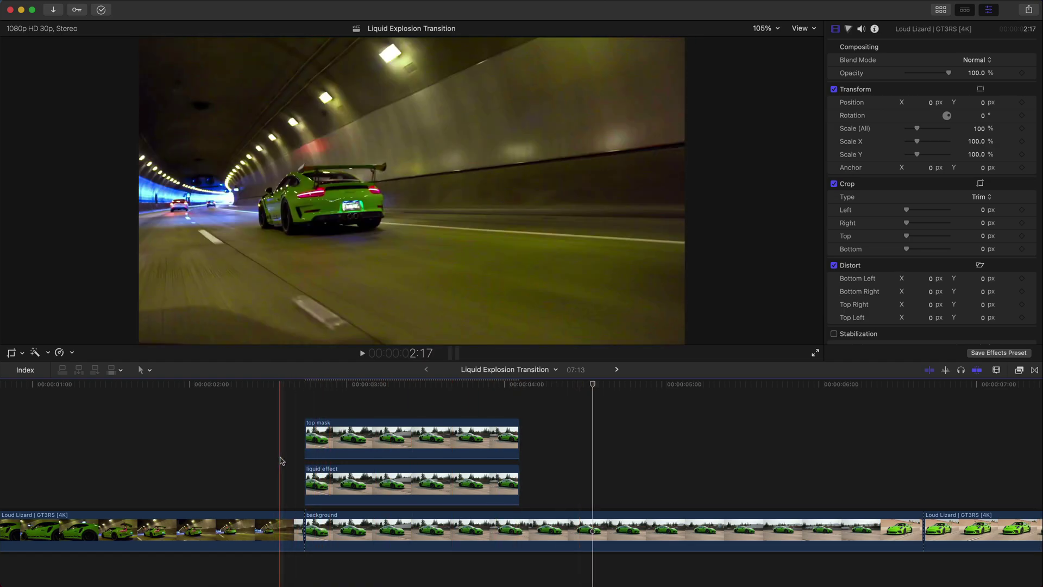
key(space)
scroll(401, 451, left, 2)
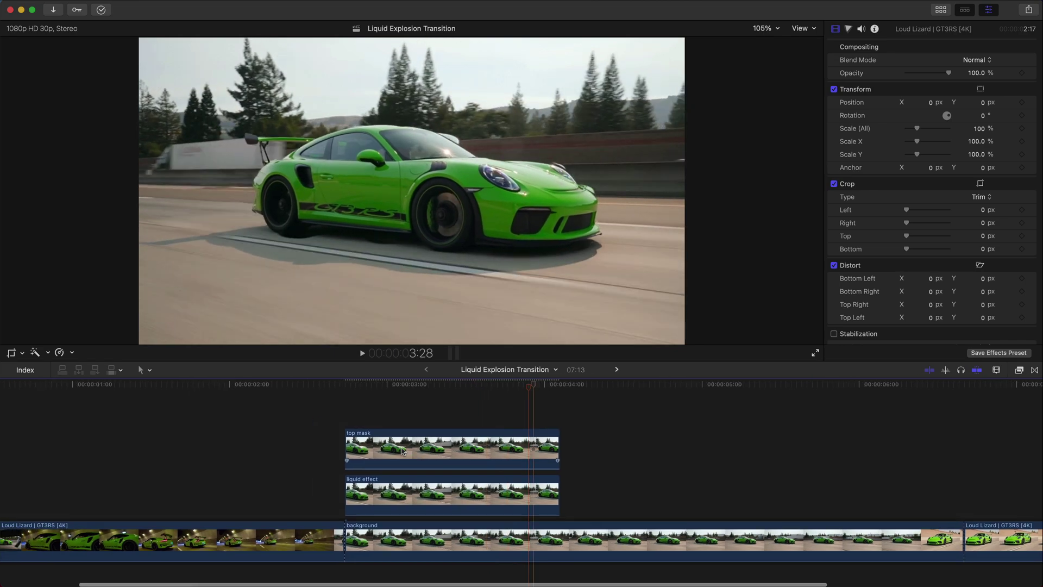
- Duplicate the liquid effect clip directly above itself, beneath the top mask clip, at the same start time
click(402, 450)
scroll(402, 450, left, 2)
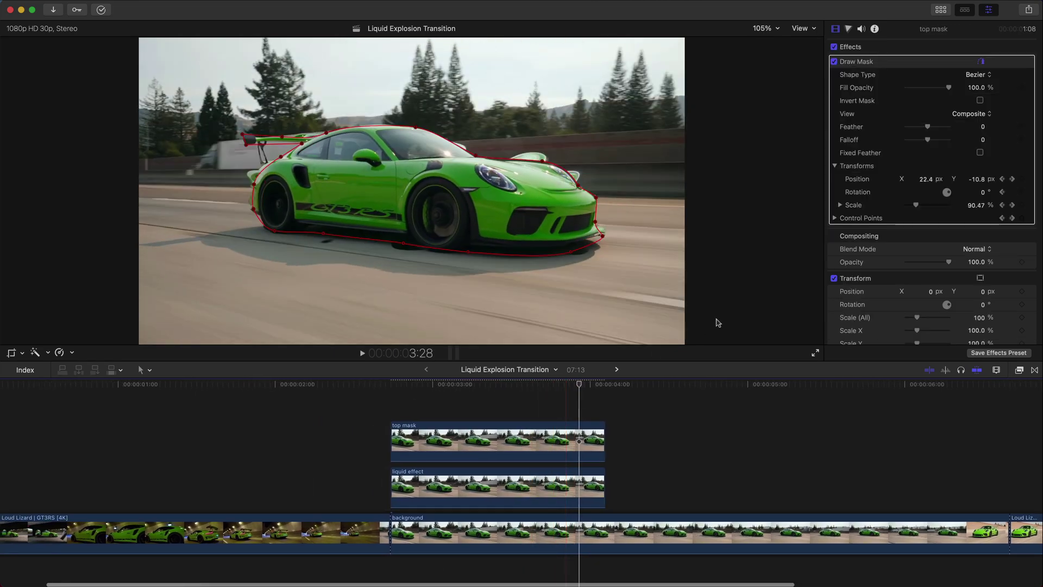
click(456, 489)
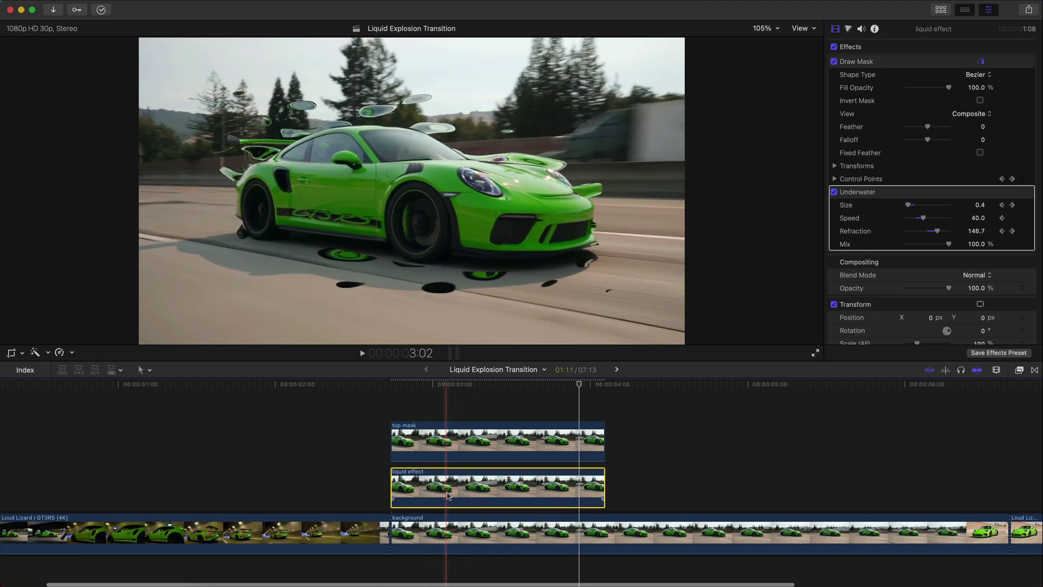
drag(449, 495, 448, 447)
scroll(449, 446, up, 2)
scroll(429, 461, right, 2)
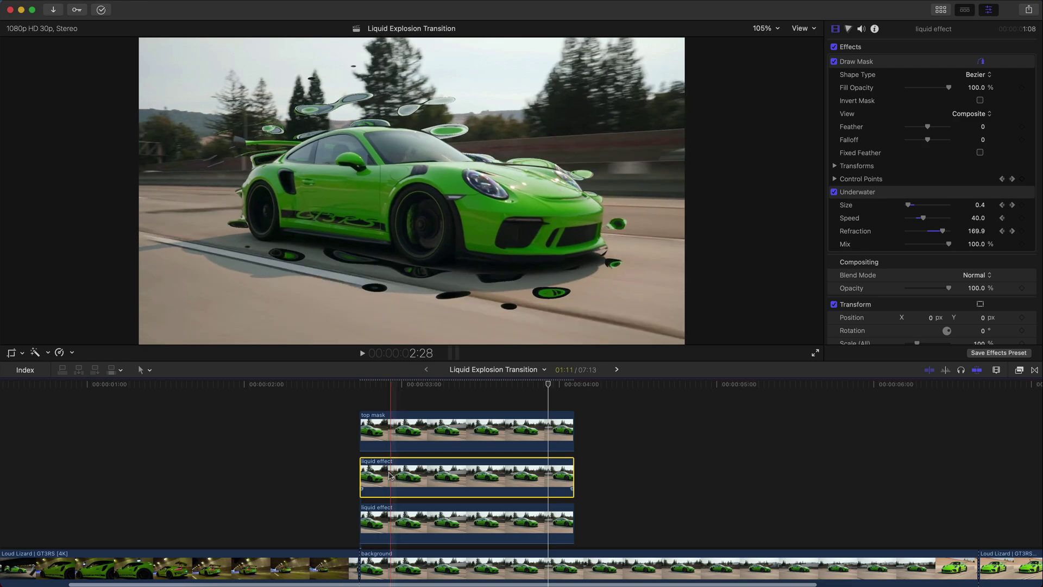
scroll(389, 476, right, 2)
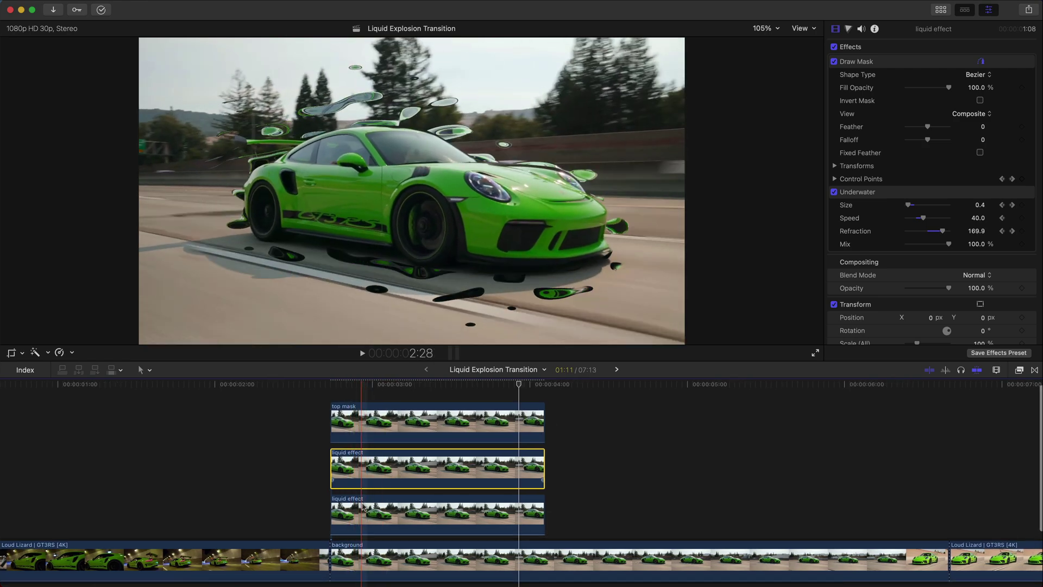
- Rename the upper liquid effect copy as glow
right_click(359, 468)
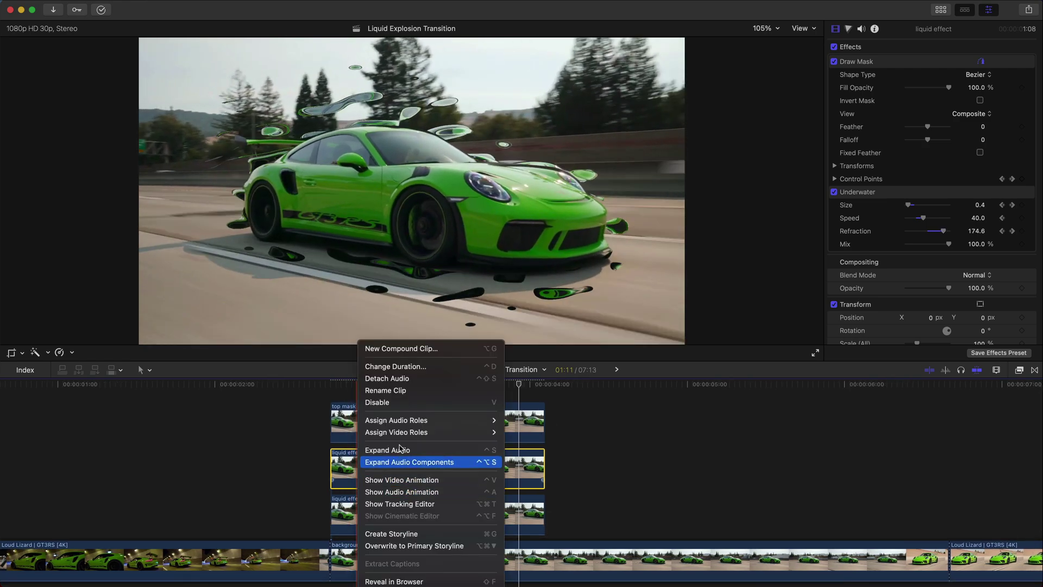
click(402, 390)
text(g)
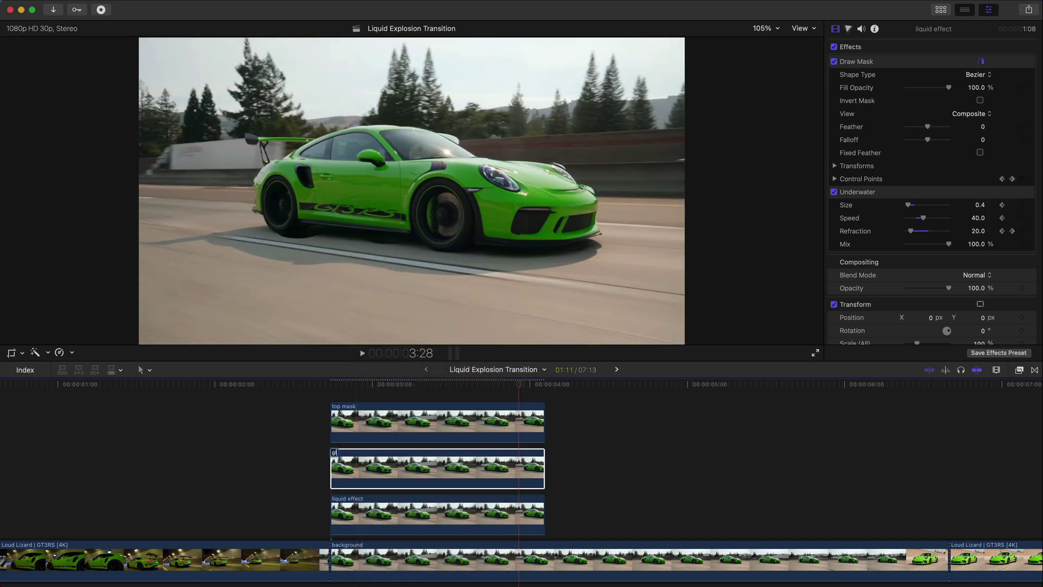
text(low)
key(Return)
- Place the playhead at 3:04 and apply the Gaussian blur effect to the glow clip
click(396, 382)
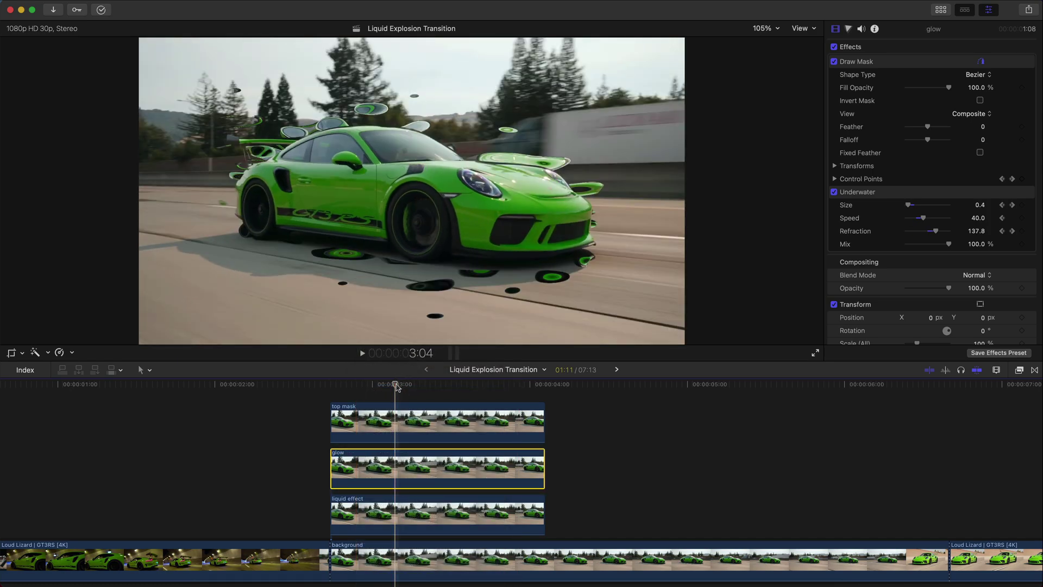
click(1018, 371)
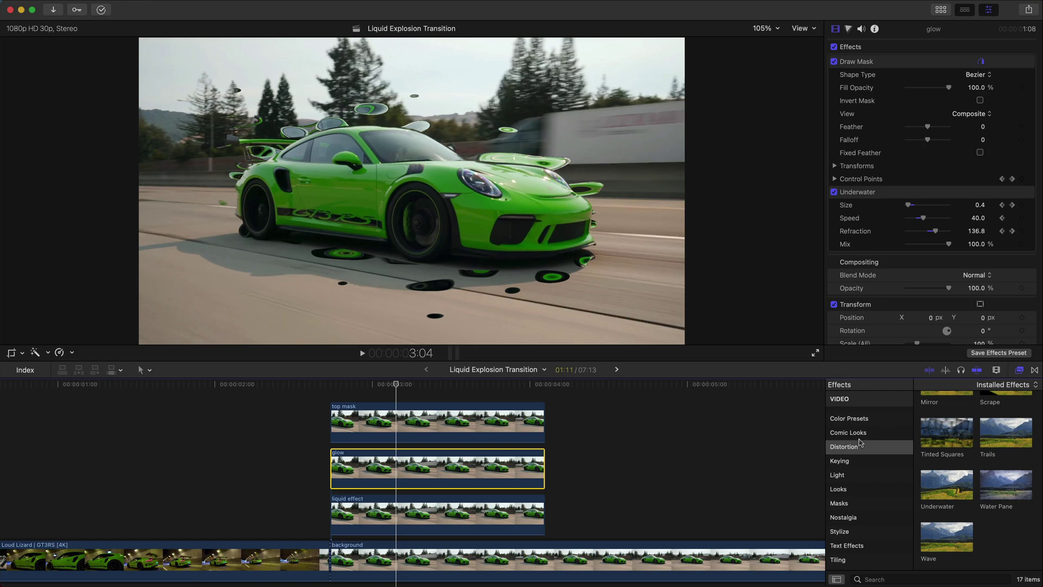
scroll(858, 451, up, 3)
click(850, 455)
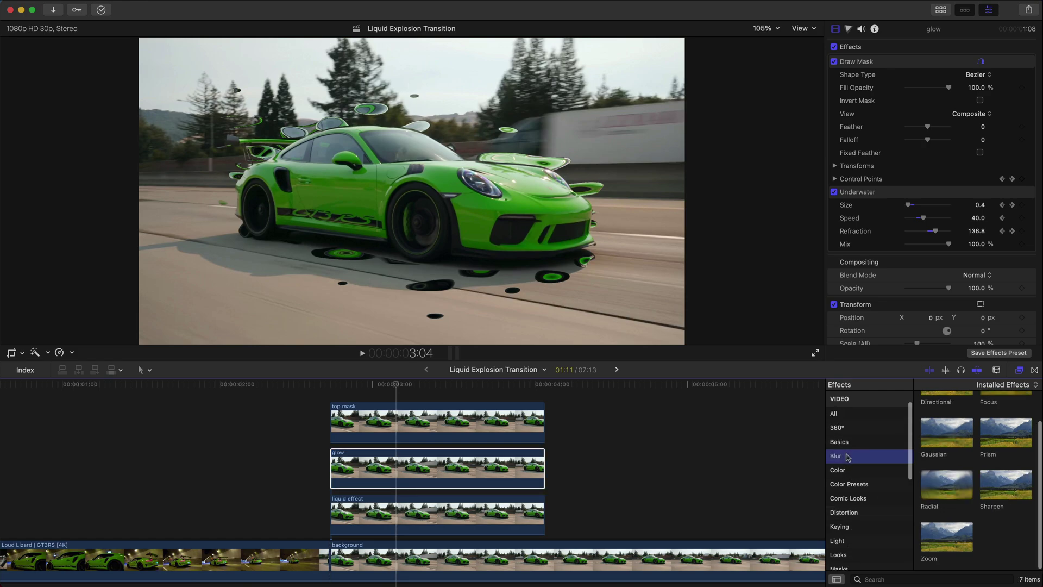
drag(941, 432, 436, 468)
click(1019, 370)
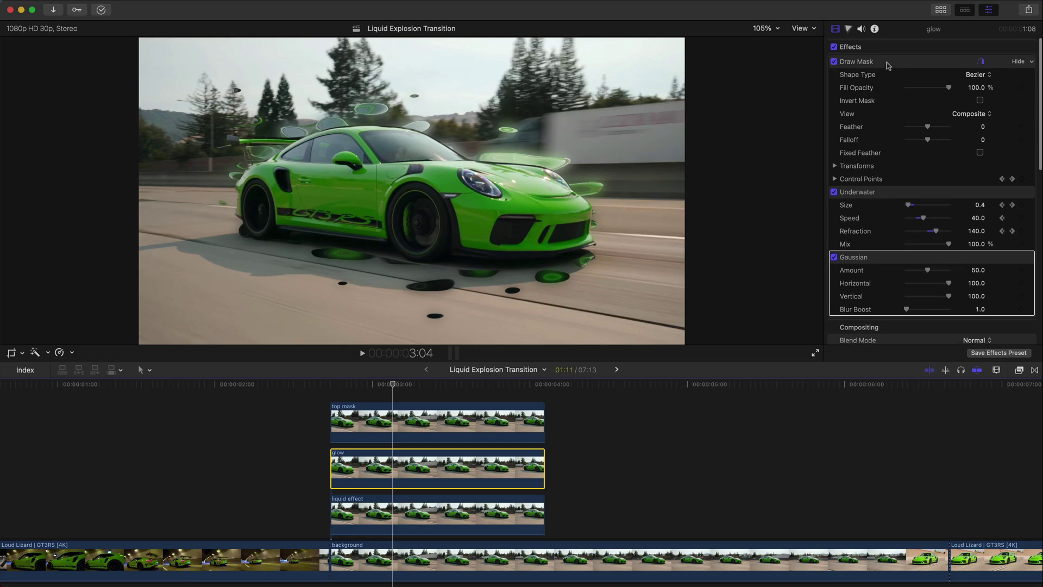
- Tint the glow clip green with a Color Board correction, setting its global color to 95° and 100%
click(849, 31)
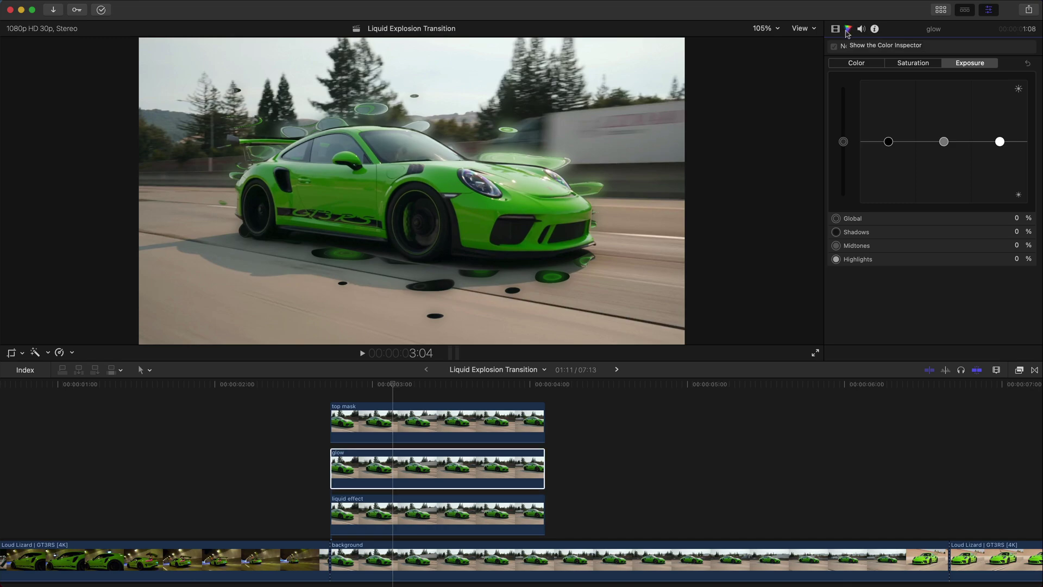
click(884, 47)
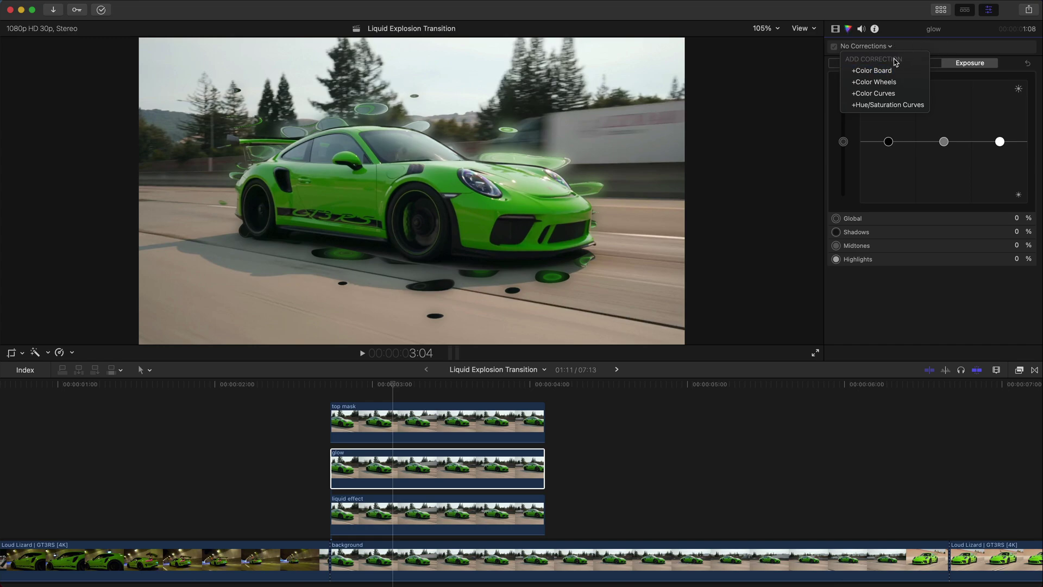
click(841, 50)
click(850, 65)
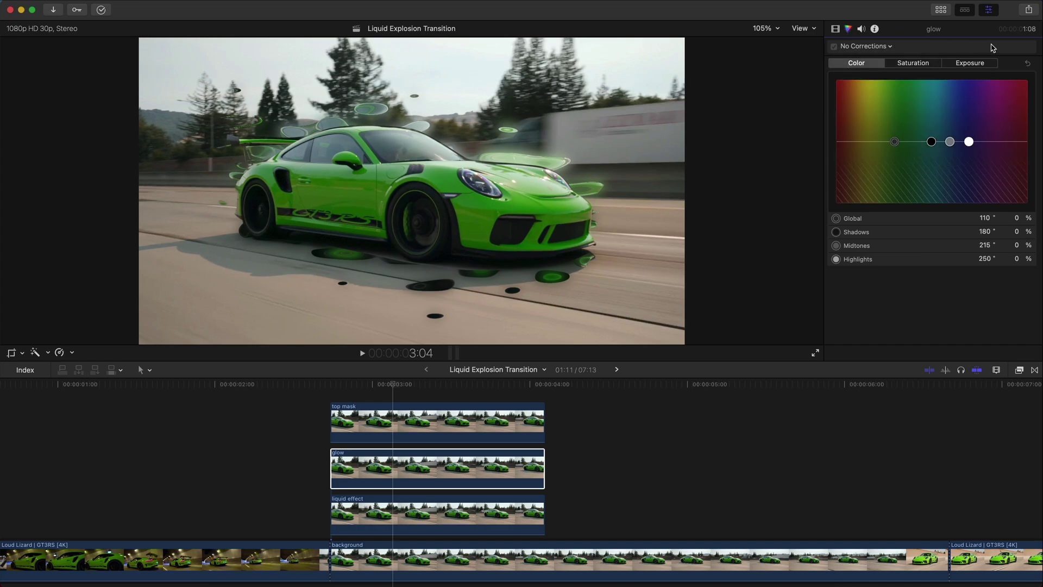
click(880, 42)
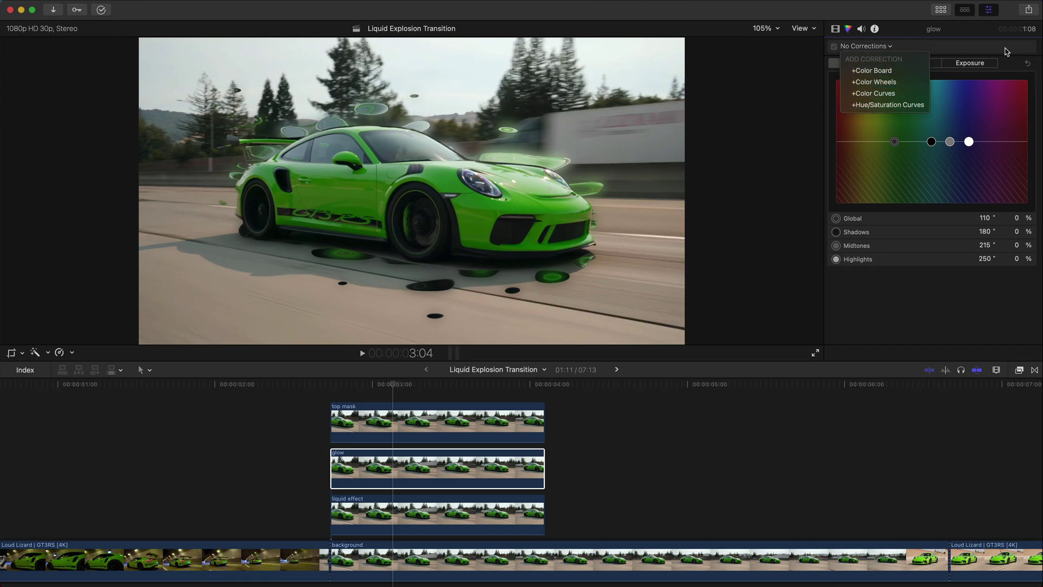
click(981, 50)
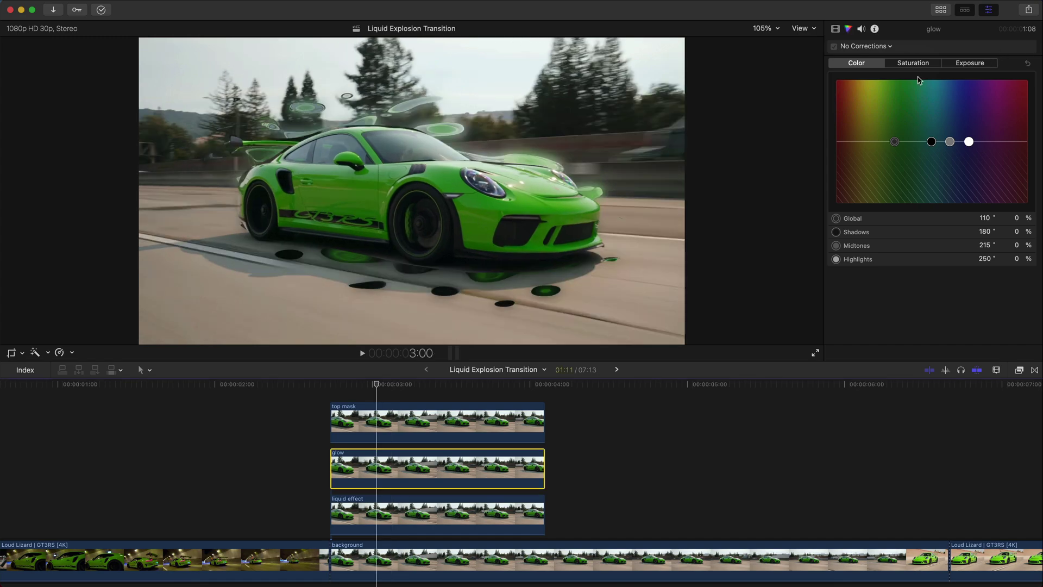
drag(895, 142, 886, 80)
- Play the transition with the green glow and check its final frames around 4:00
key(space)
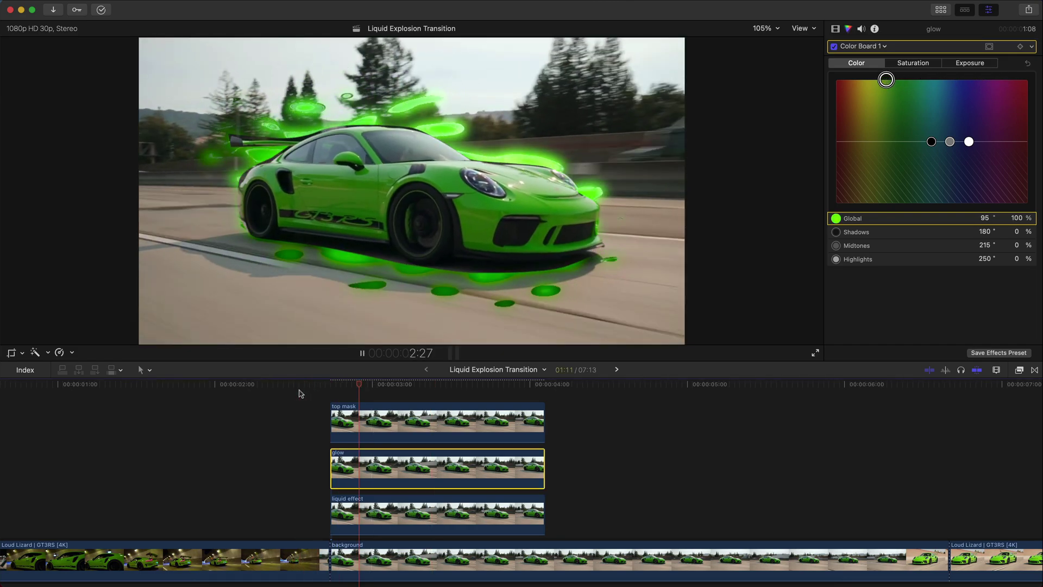
key(space)
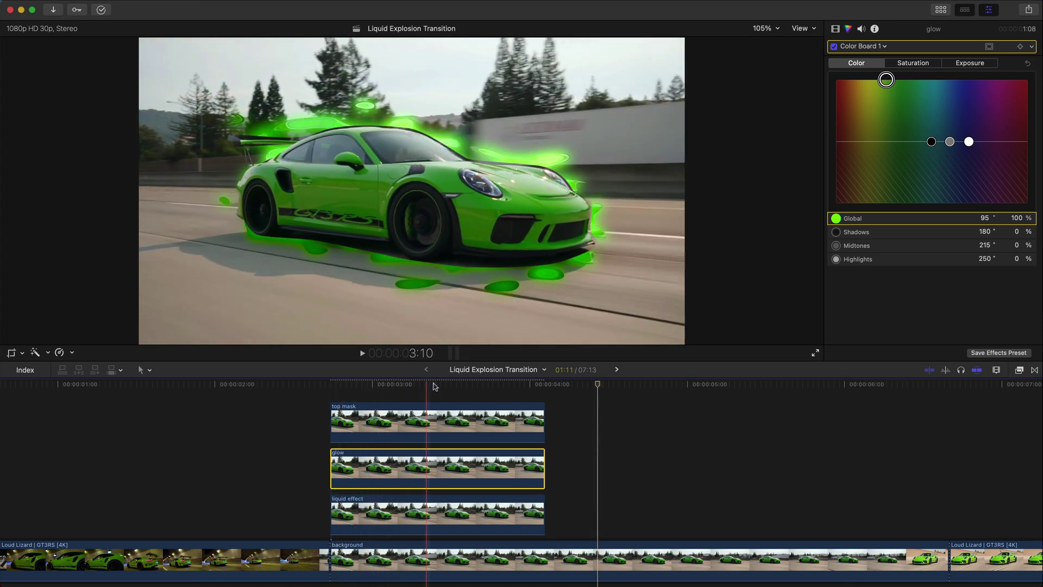
click(524, 386)
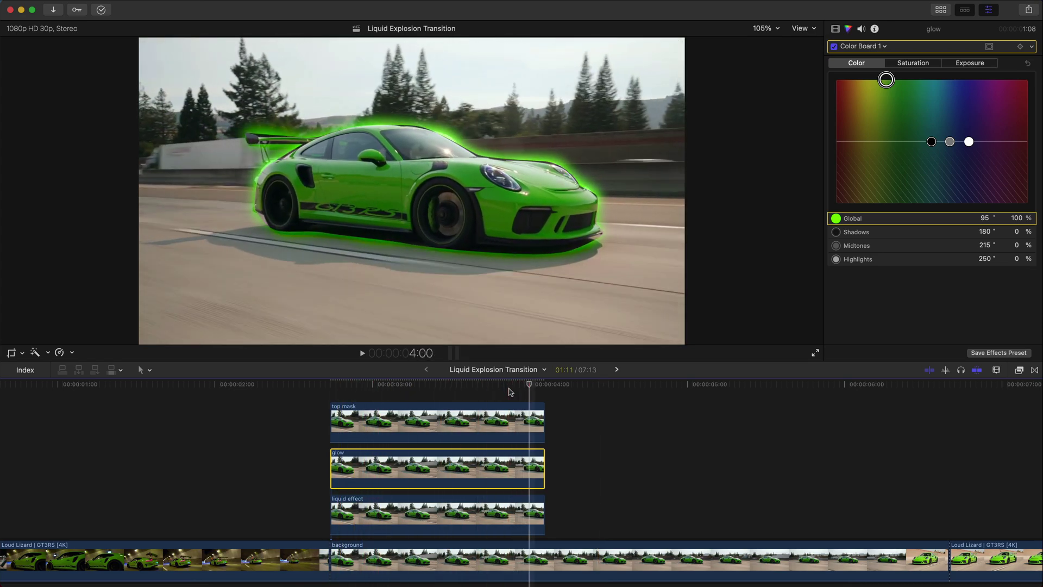
key(Right)
key(Right)
key(Right)
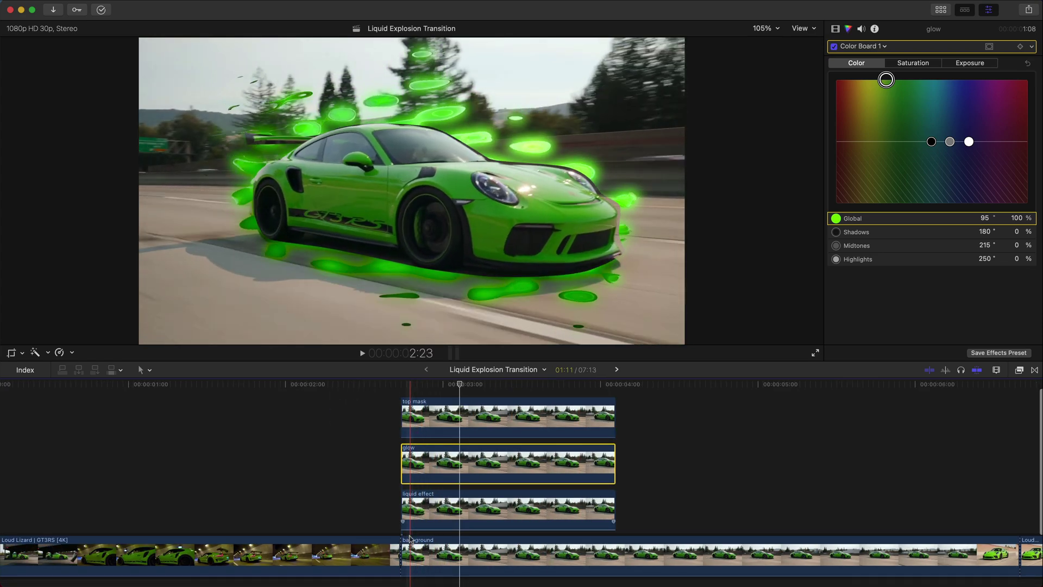
- Add a freeze frame of the background clip at its first frame, 2:22
click(410, 540)
scroll(448, 423, down, 2)
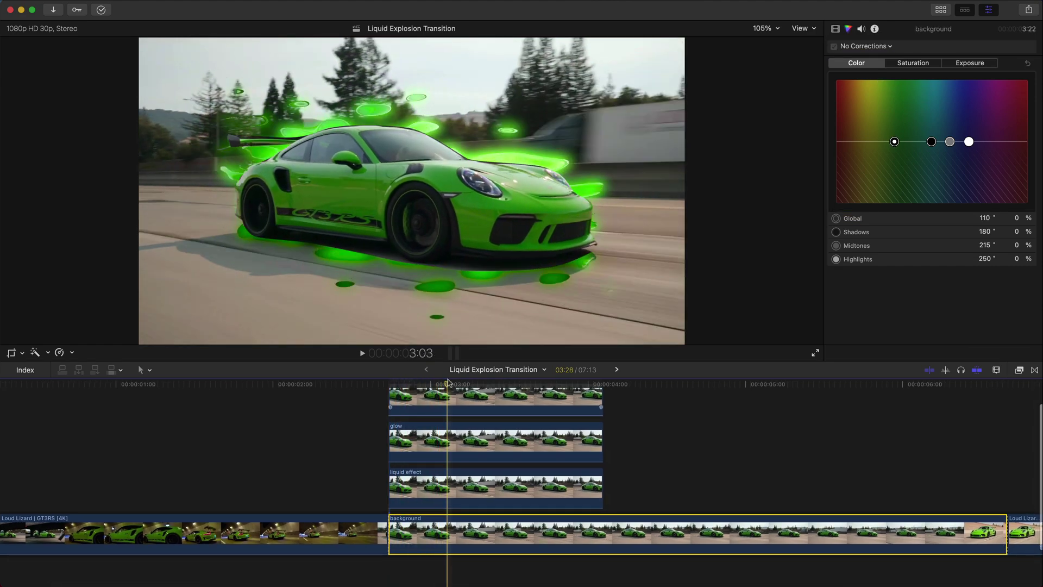
drag(448, 383, 389, 386)
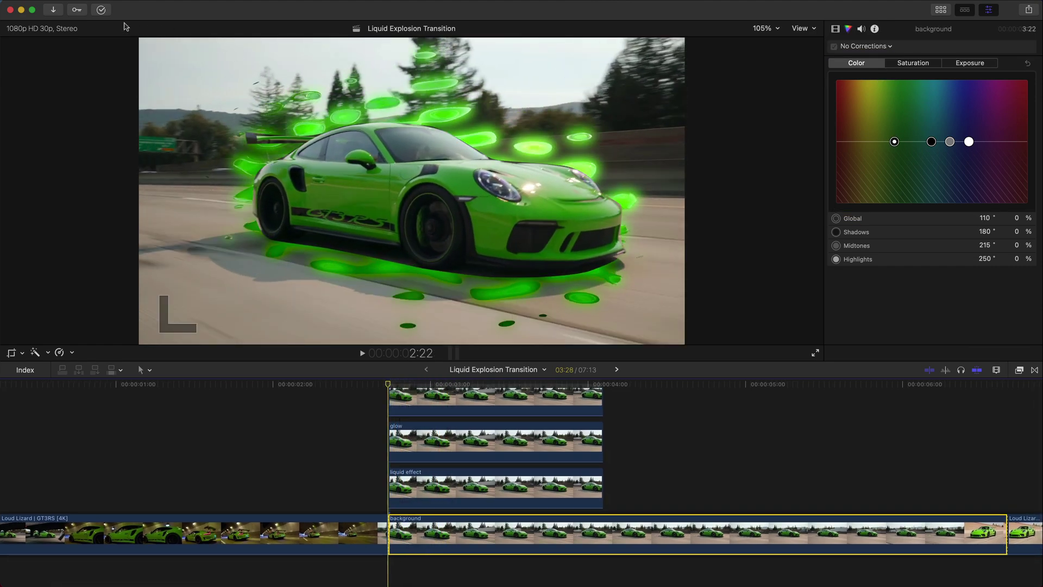
click(112, 2)
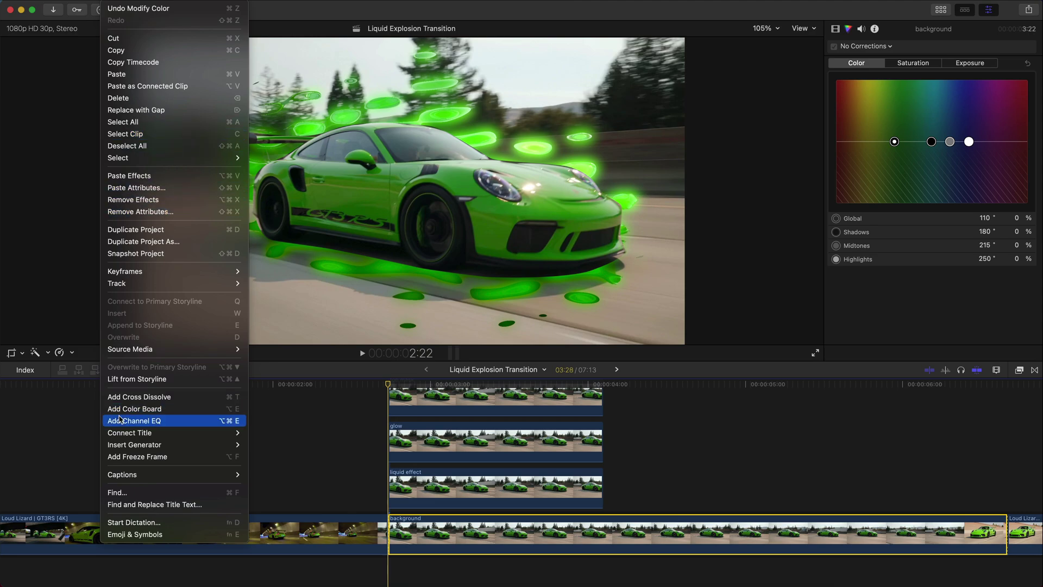
click(135, 457)
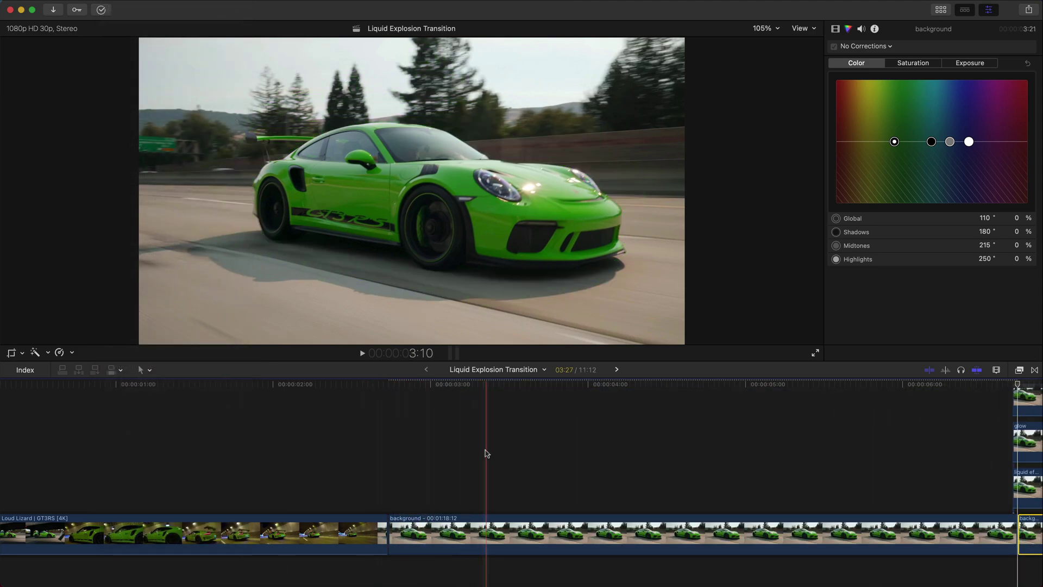
- Move the freeze frame out of the primary storyline above the tunnel clip and trim its end to the liquid effect clip's start
key(space)
key(space)
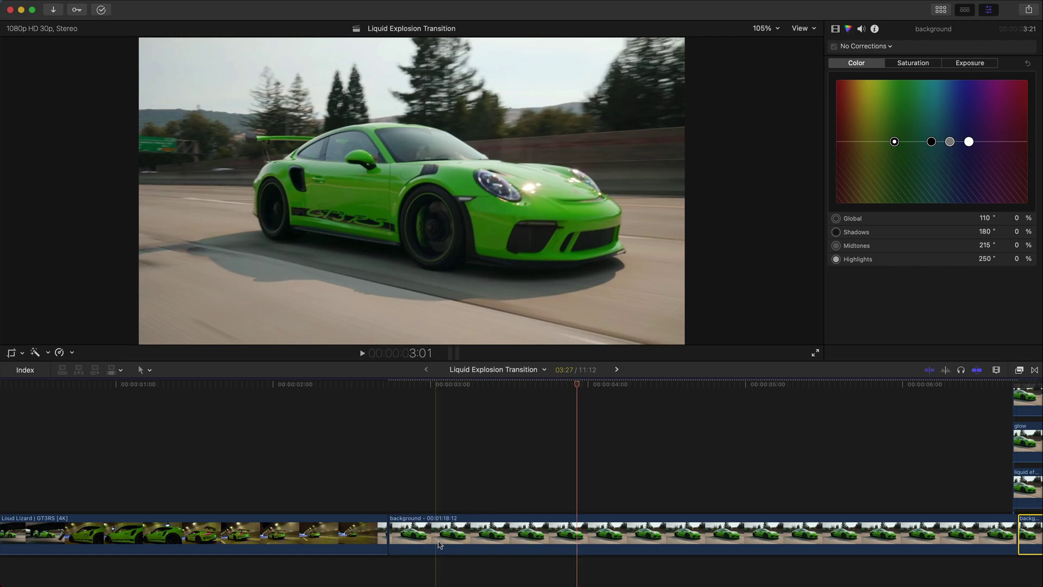
drag(402, 531, 64, 482)
drag(675, 483, 381, 485)
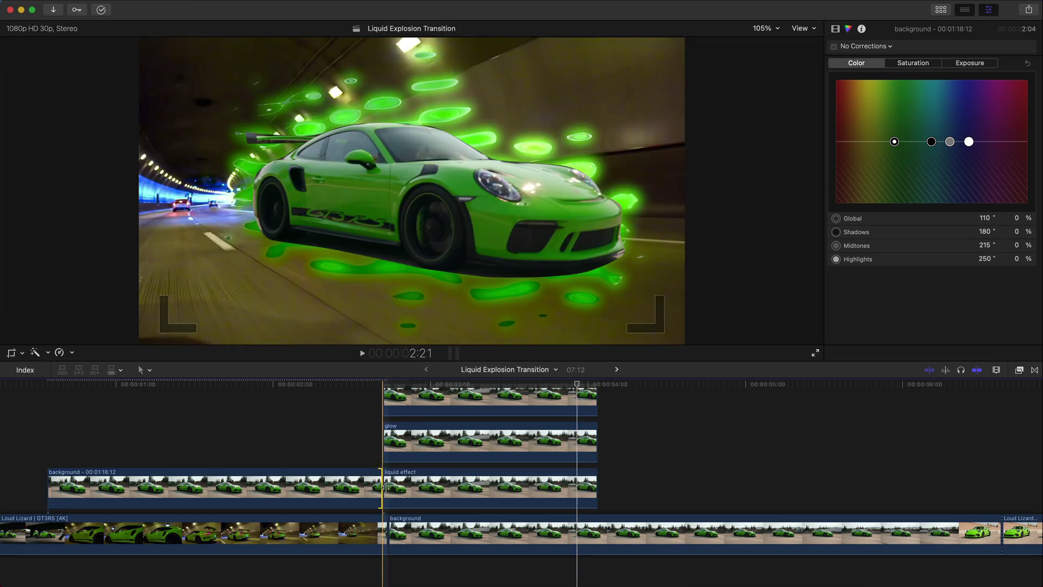
- Align the top mask, glow and liquid effect clips to start at 2:22, and shift the freeze frame to end there
key(super+equal)
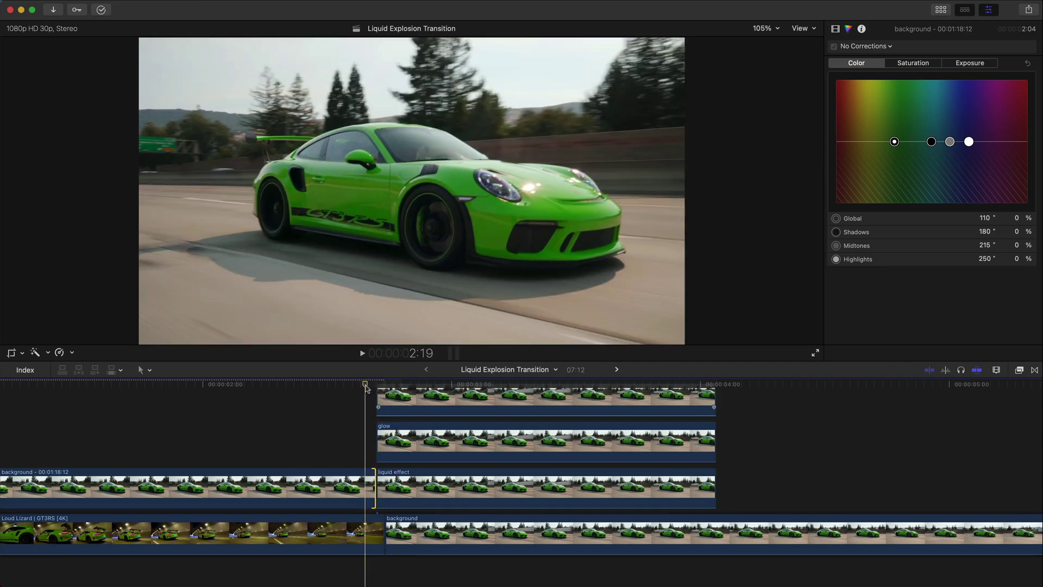
click(382, 386)
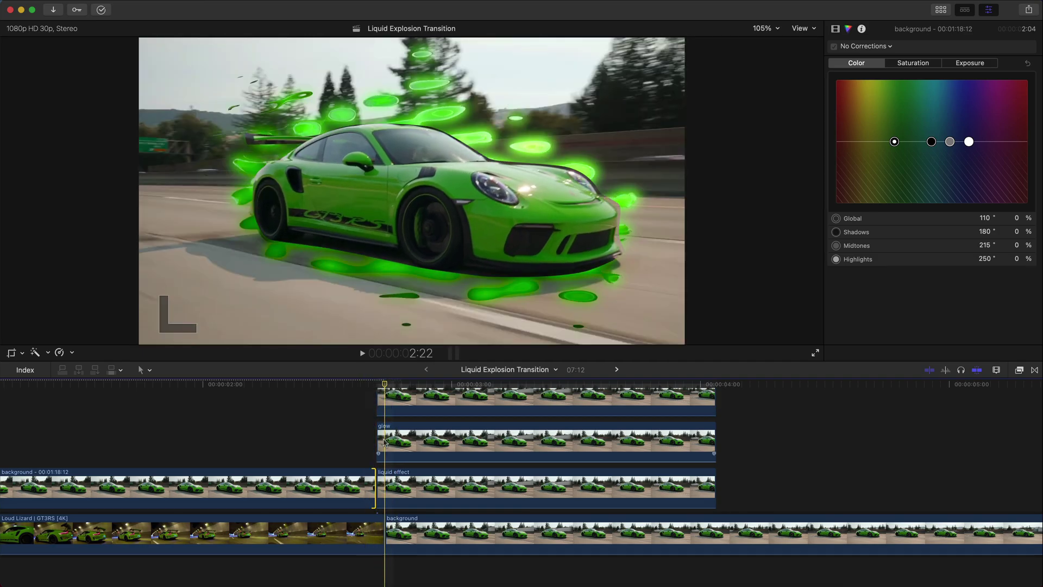
drag(740, 498, 380, 400)
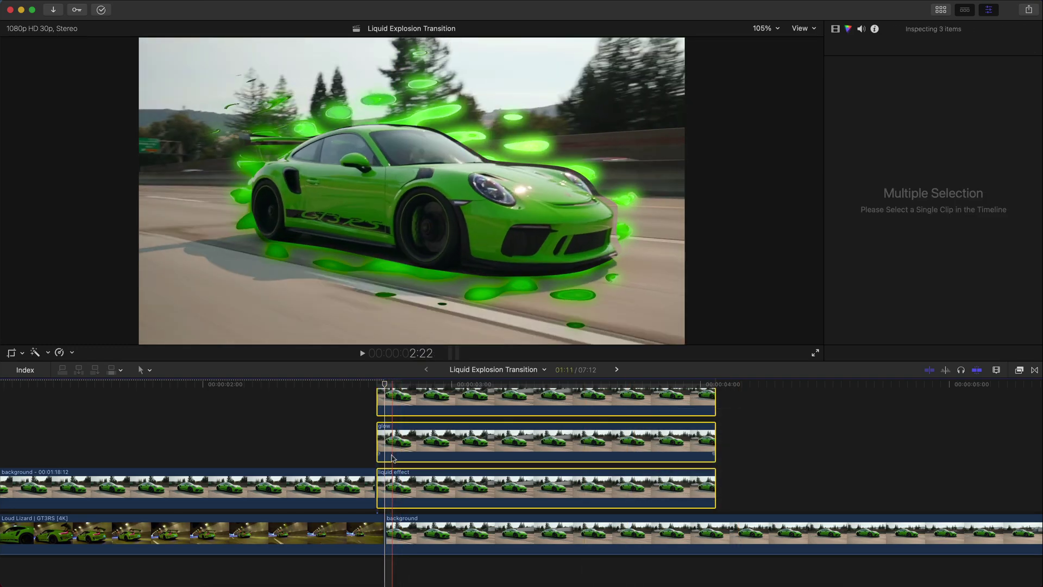
scroll(392, 458, left, 1)
scroll(435, 456, down, 1)
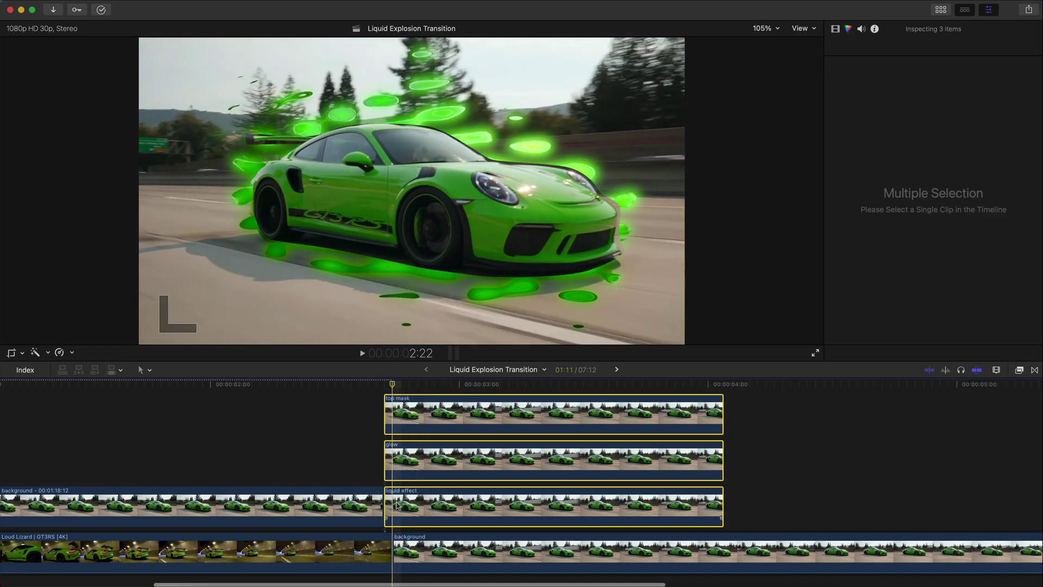
drag(399, 504, 412, 506)
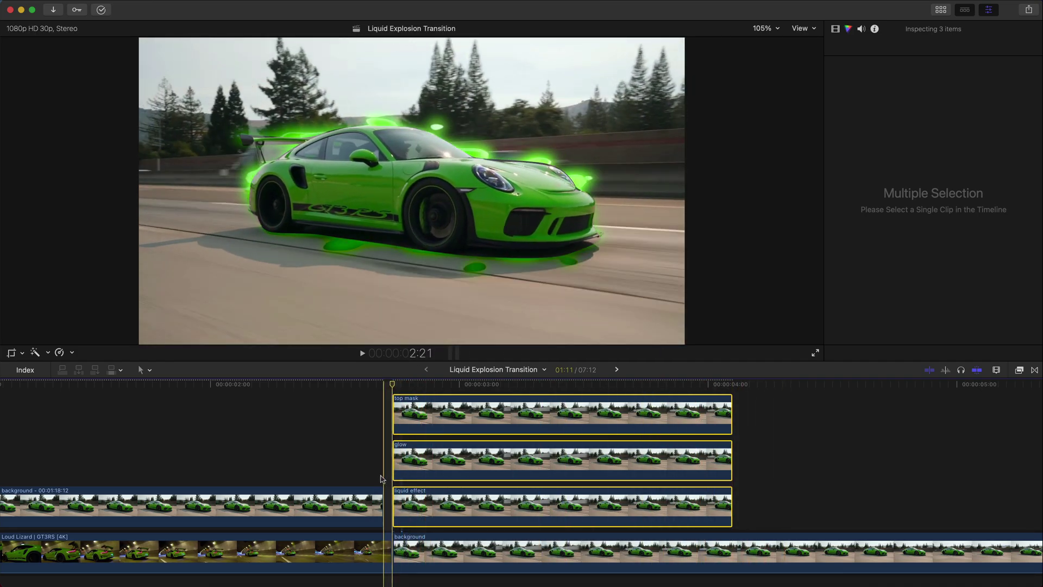
drag(346, 511, 357, 509)
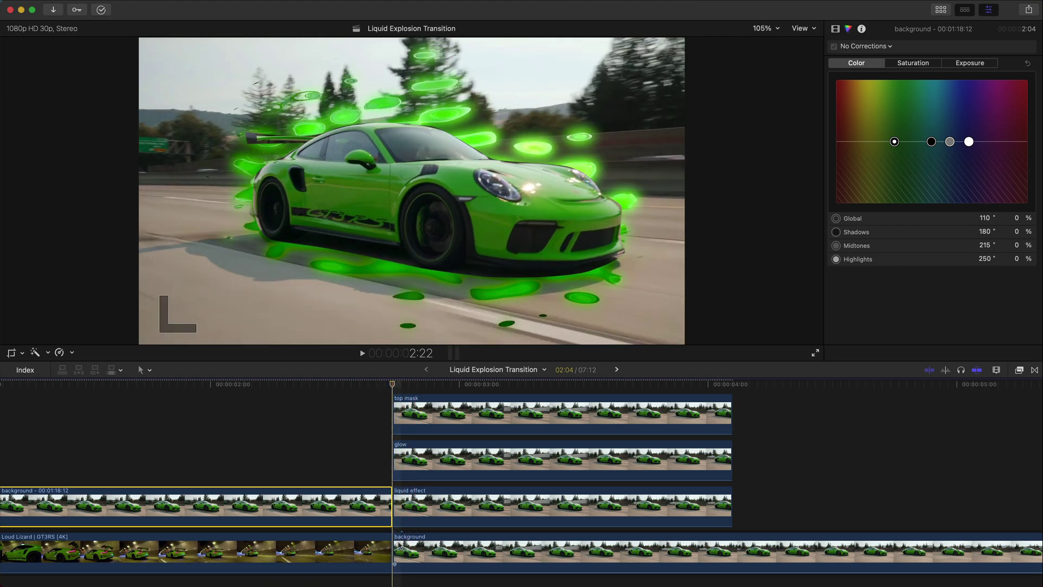
- Shorten the freeze frame clip from its start to 25 frames and play it
scroll(408, 522, down, 2)
scroll(414, 464, left, 3)
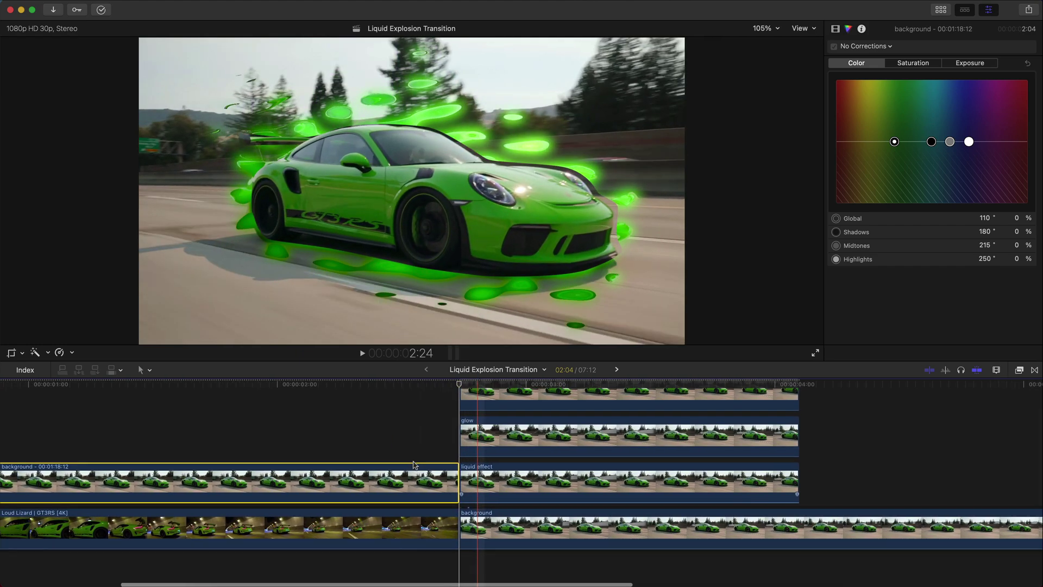
key(l)
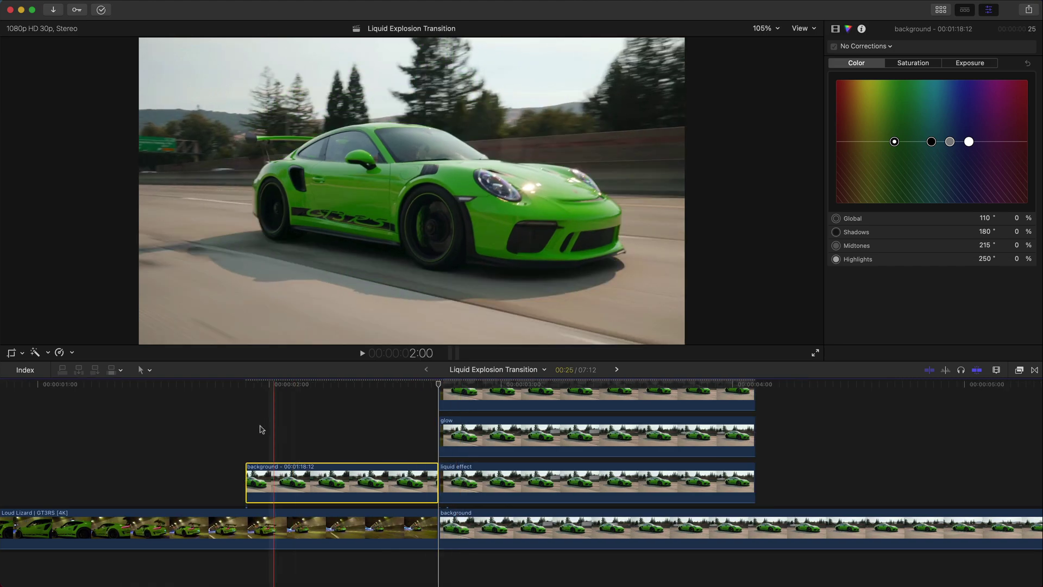
key(space)
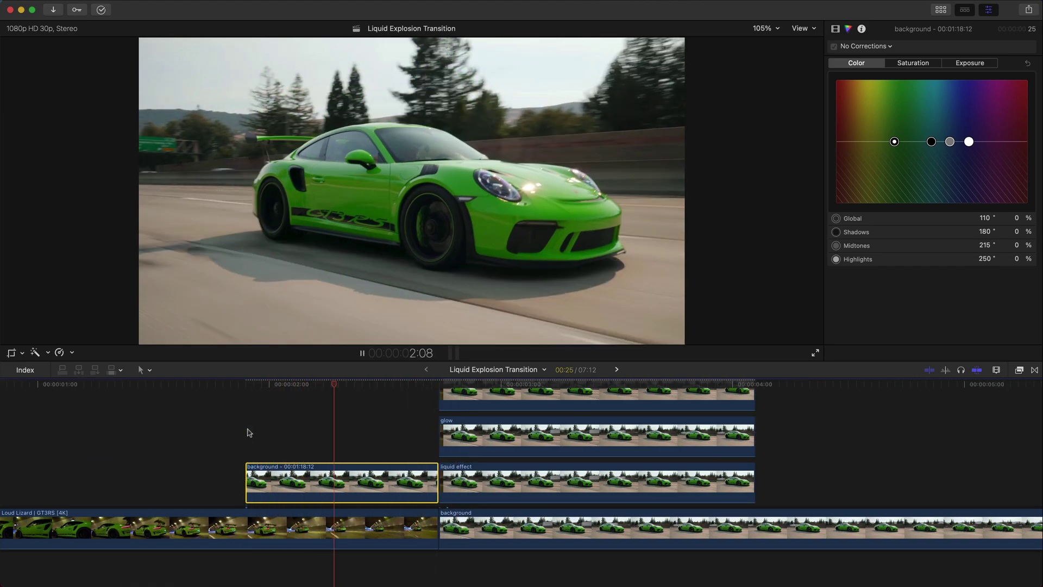
key(space)
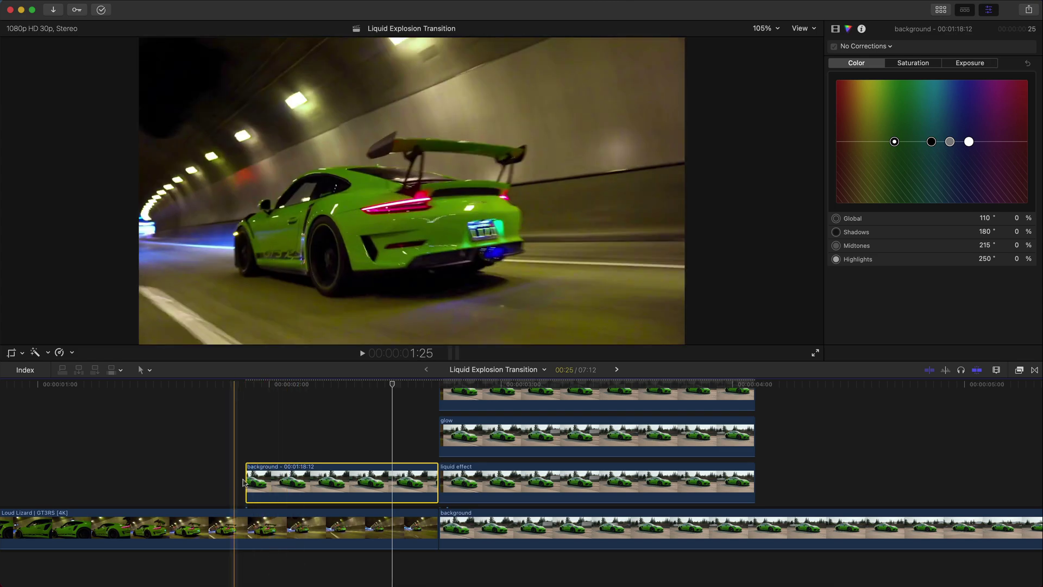
- Trim the start of the freeze frame clip to a length of 23 frames and rename it as freeze frame
click(244, 468)
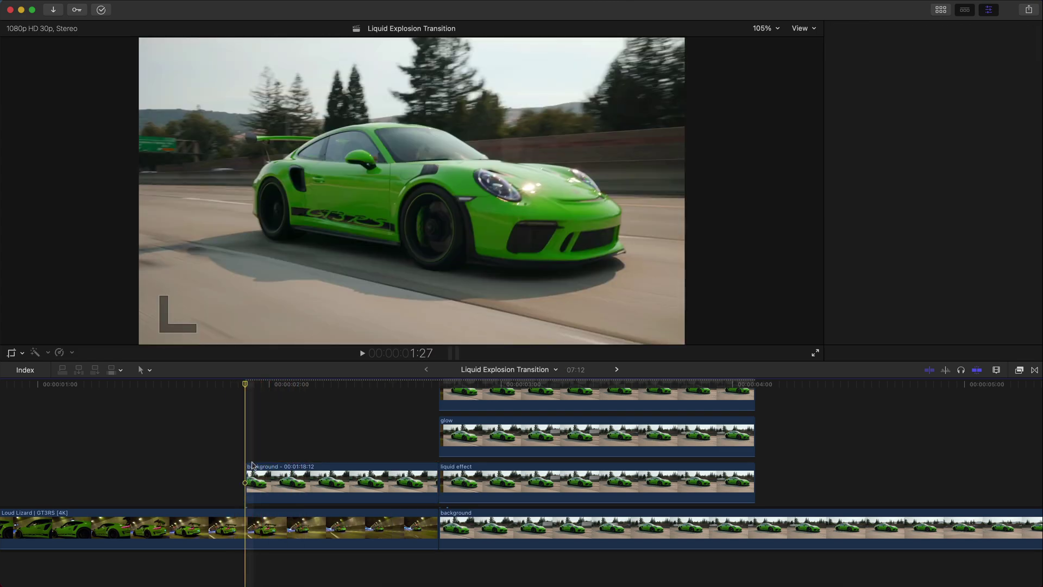
key(space)
key(space)
drag(255, 471, 270, 472)
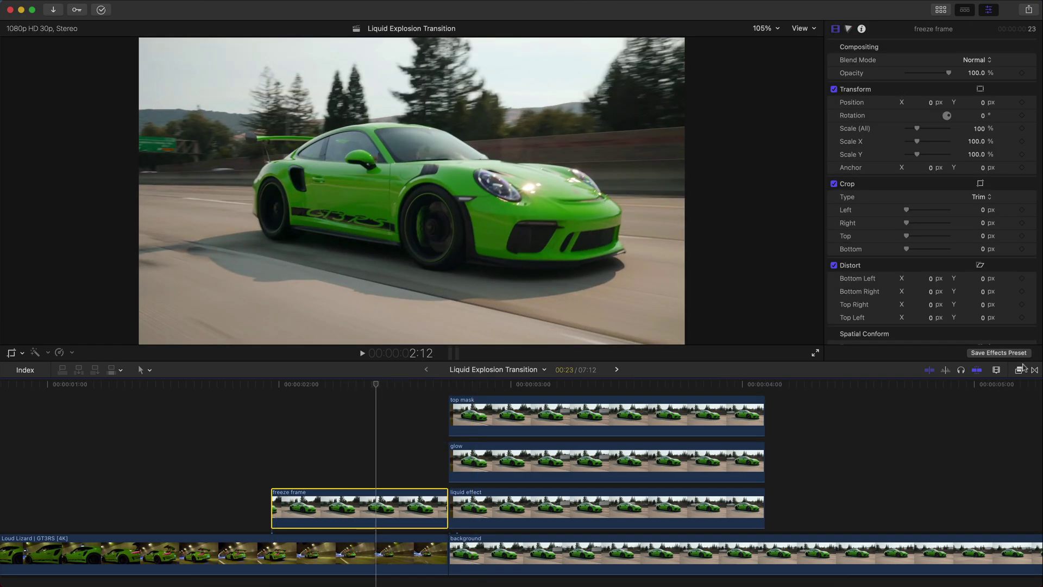
- Apply the Draw Mask effect to the freeze frame clip and close the effects browser
click(1019, 371)
scroll(856, 526, down, 3)
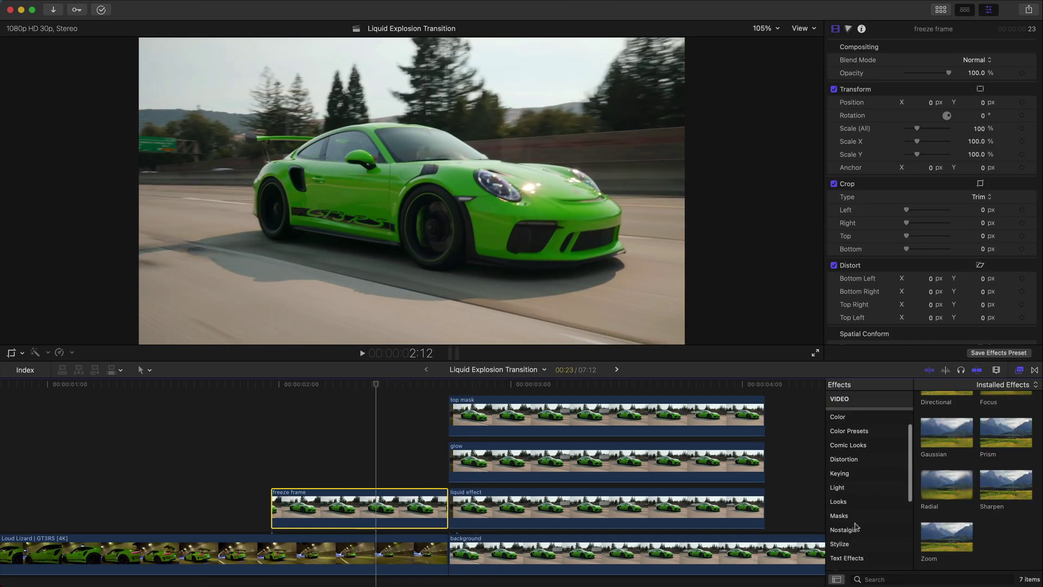
click(855, 519)
mouse_move(937, 418)
mouse_down()
mouse_move(559, 426)
mouse_move(352, 509)
mouse_up()
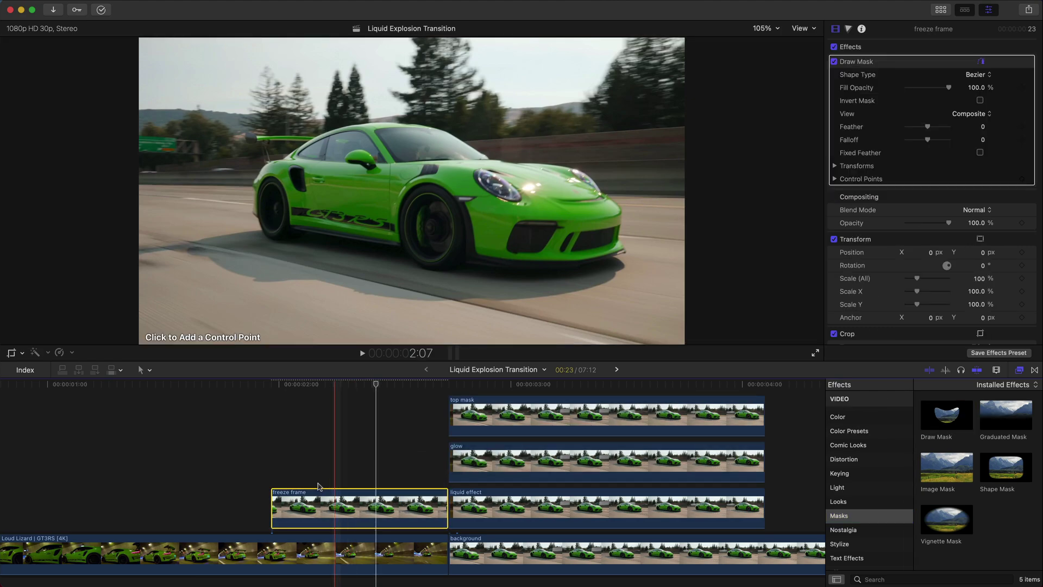
key(super+5)
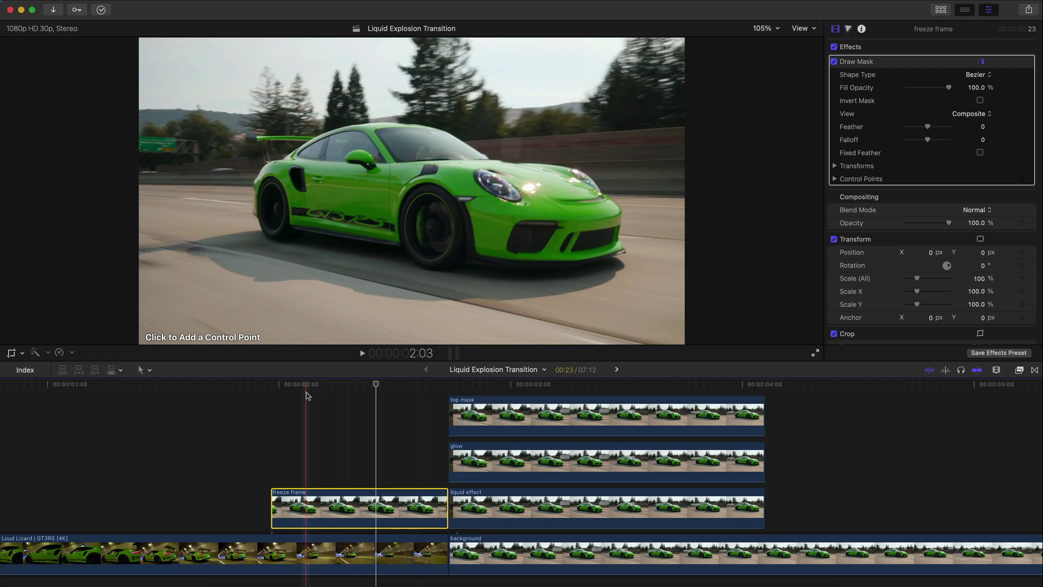
- Trace the freeze frame's Draw Mask from the car's front bumper over the hood, windshield, roof and spoiler to the rear wheel
click(763, 28)
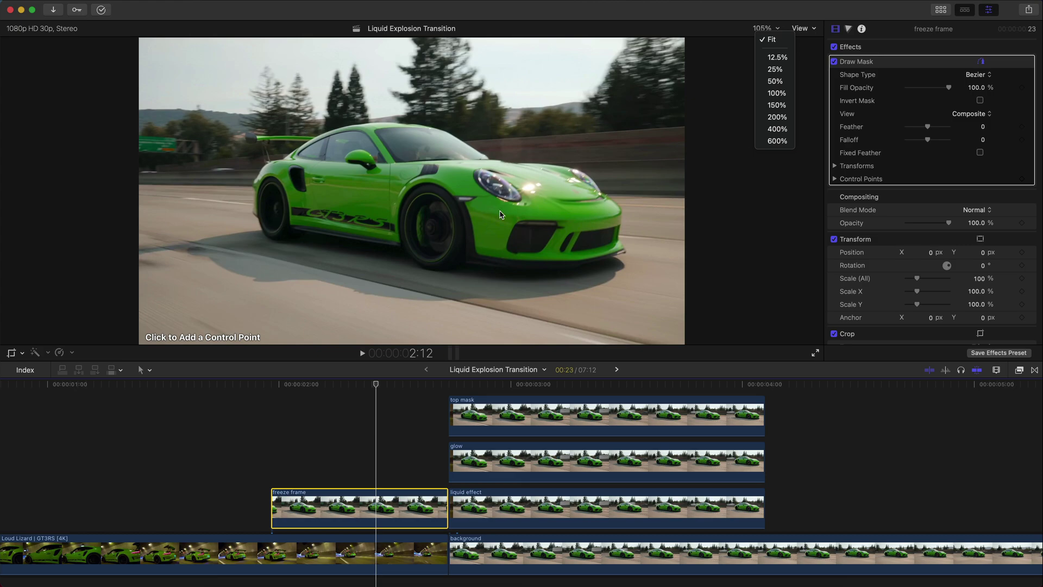
click(776, 116)
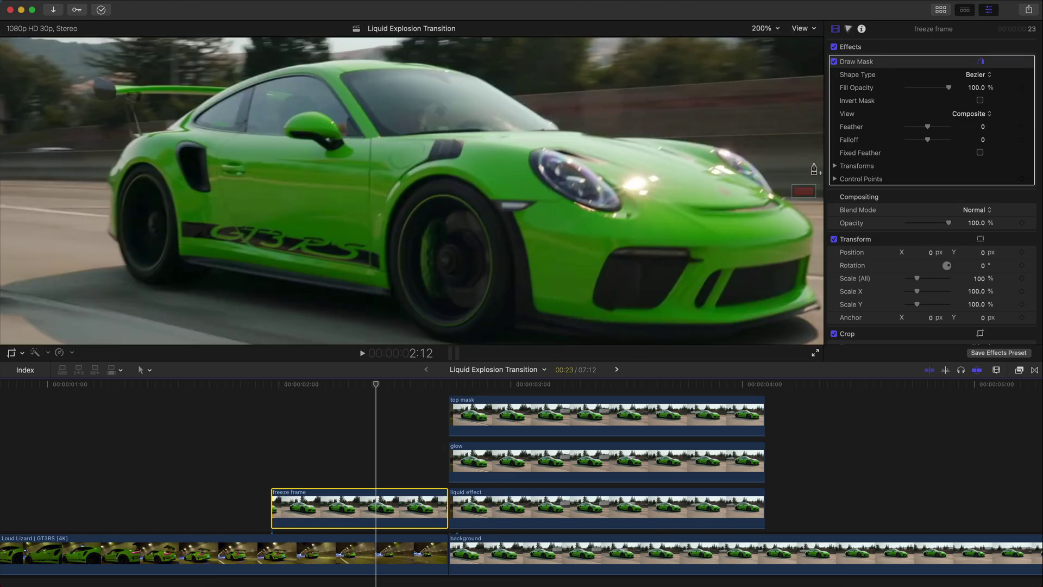
drag(807, 187, 809, 189)
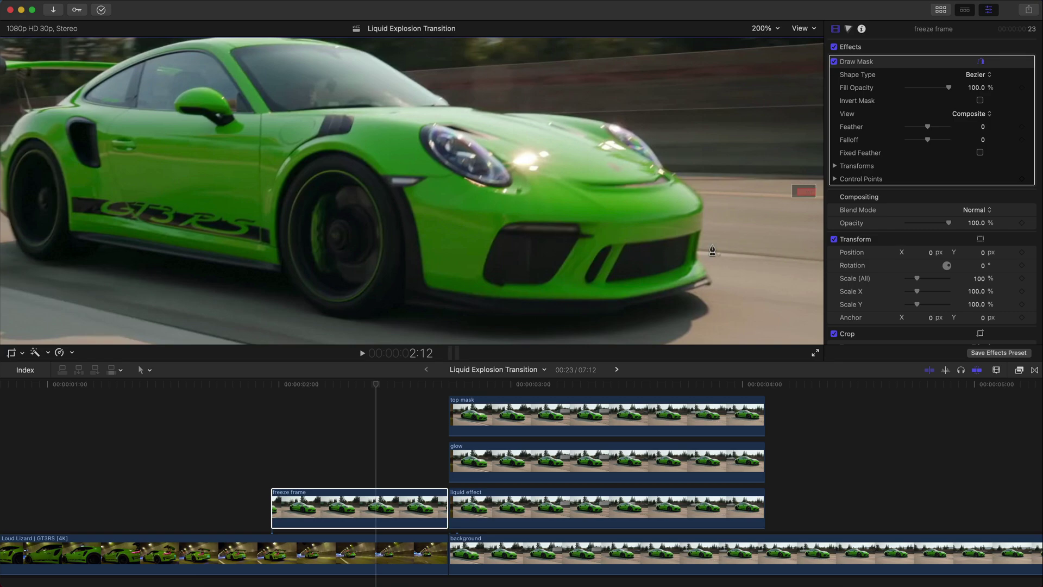
click(699, 259)
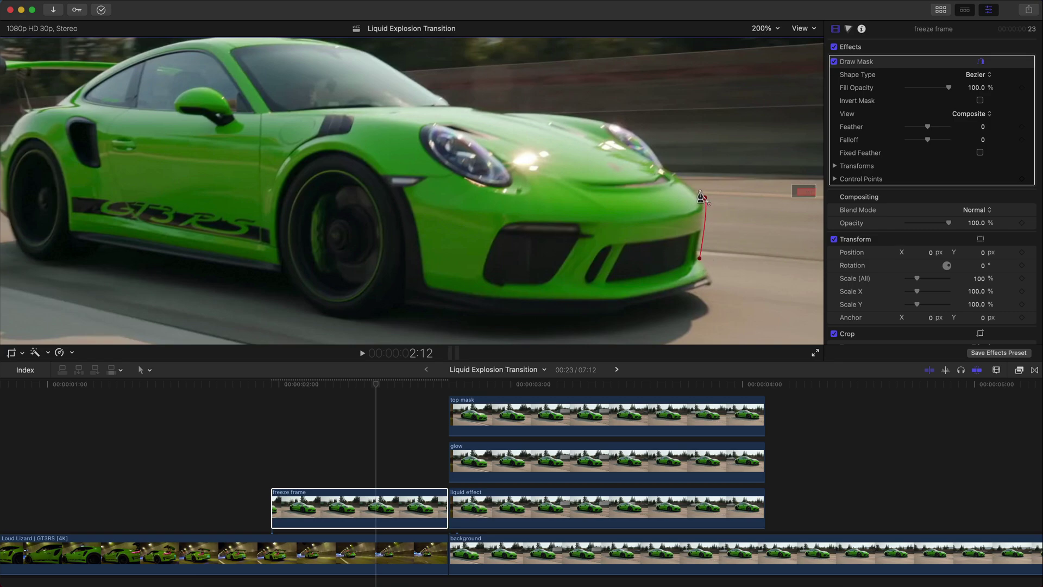
drag(618, 125, 612, 122)
drag(532, 114, 520, 111)
click(465, 106)
click(416, 83)
drag(804, 189, 802, 186)
drag(456, 134, 421, 128)
drag(359, 126, 328, 127)
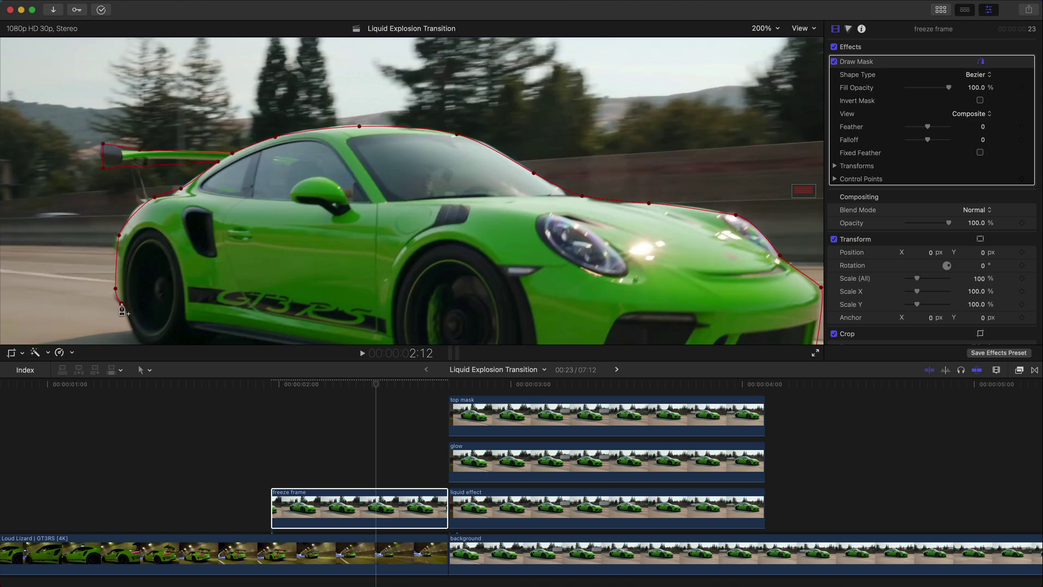
- Continue the Draw Mask outline beneath the wheels to the front bumper, close it and check the cut-out car over the tunnel clip
drag(804, 191, 800, 192)
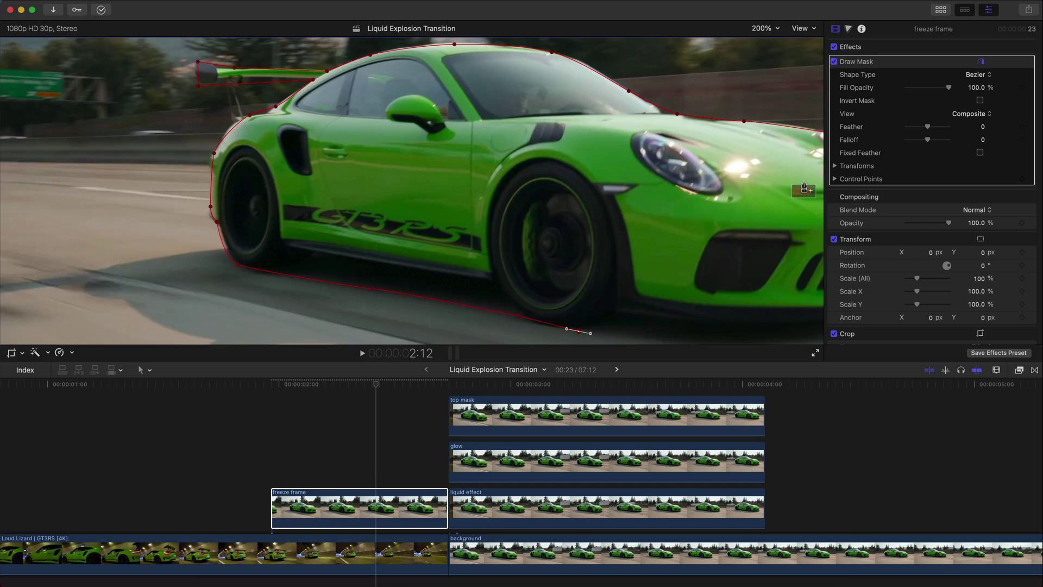
drag(804, 190, 809, 191)
click(605, 303)
drag(679, 285, 692, 284)
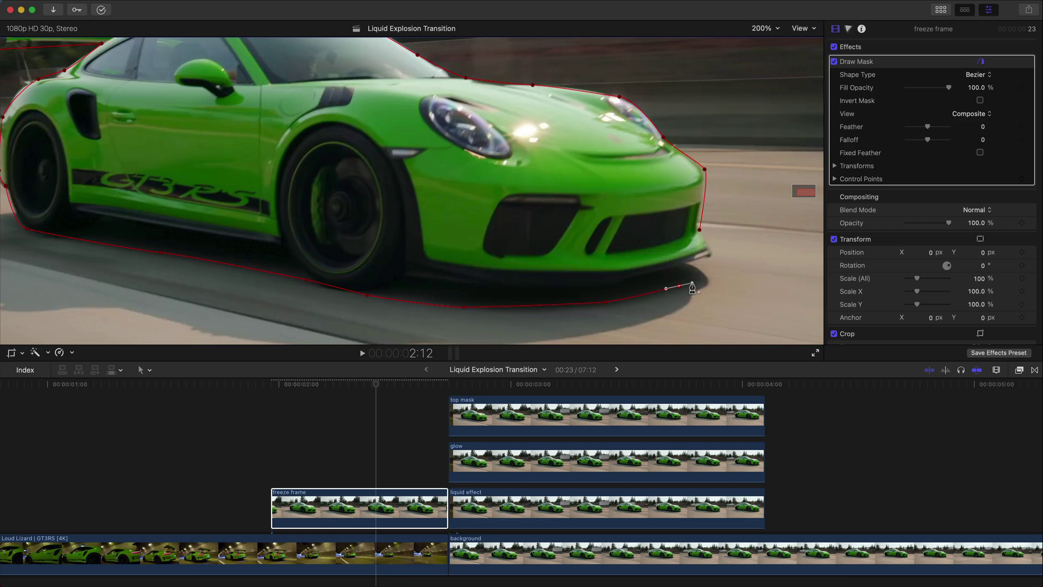
click(711, 255)
click(700, 230)
key(shift+z)
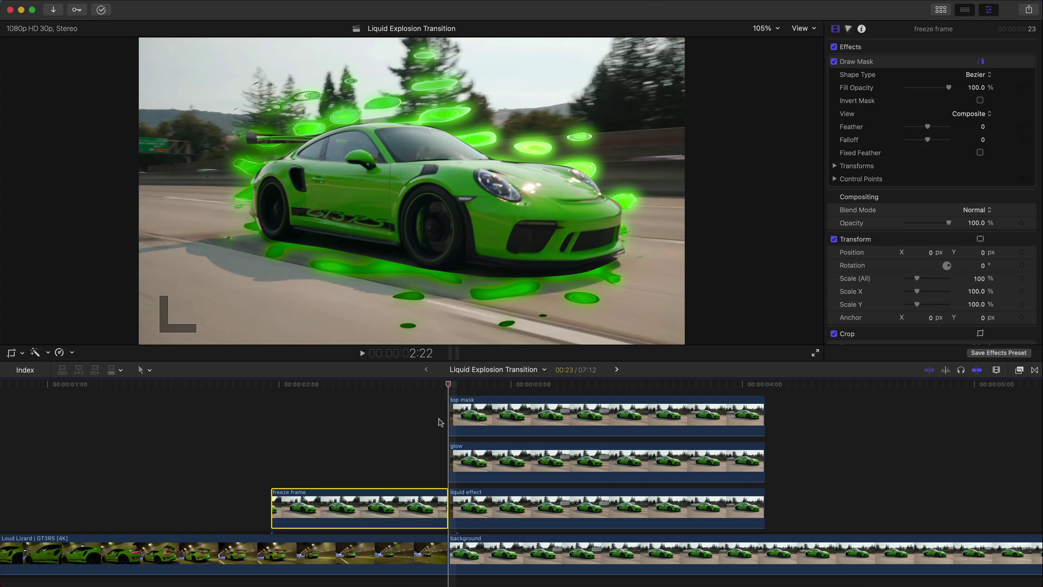
click(296, 384)
drag(302, 388, 364, 385)
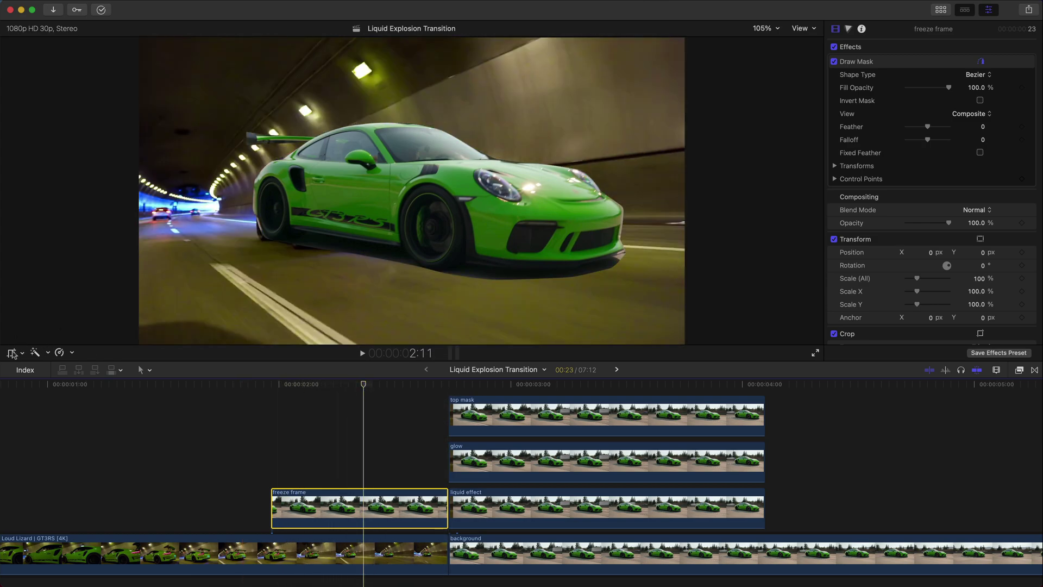
- Switch the crop mode of the freeze frame clip to Ken Burns
click(22, 352)
click(26, 366)
click(23, 353)
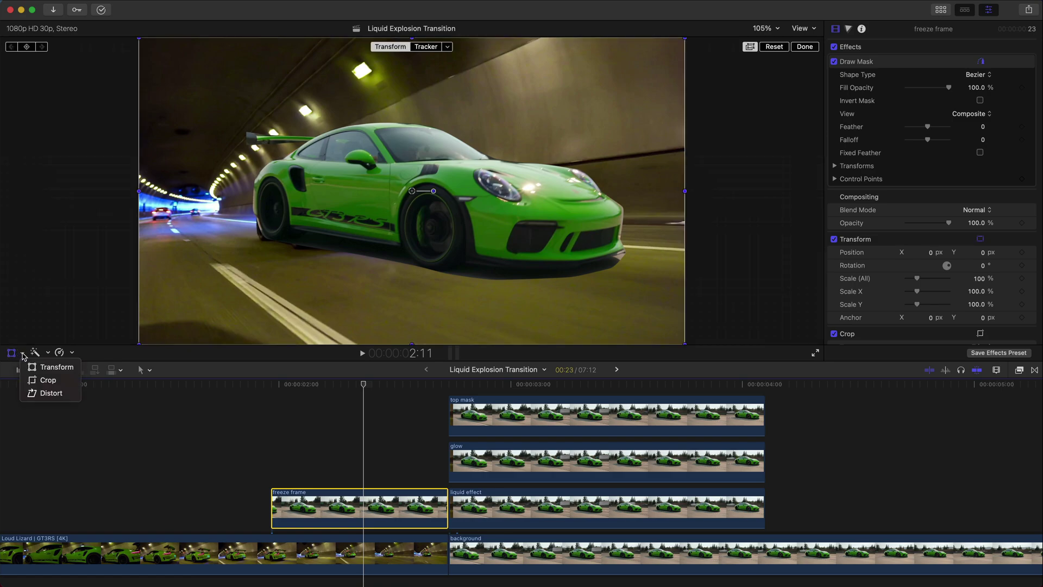
click(48, 380)
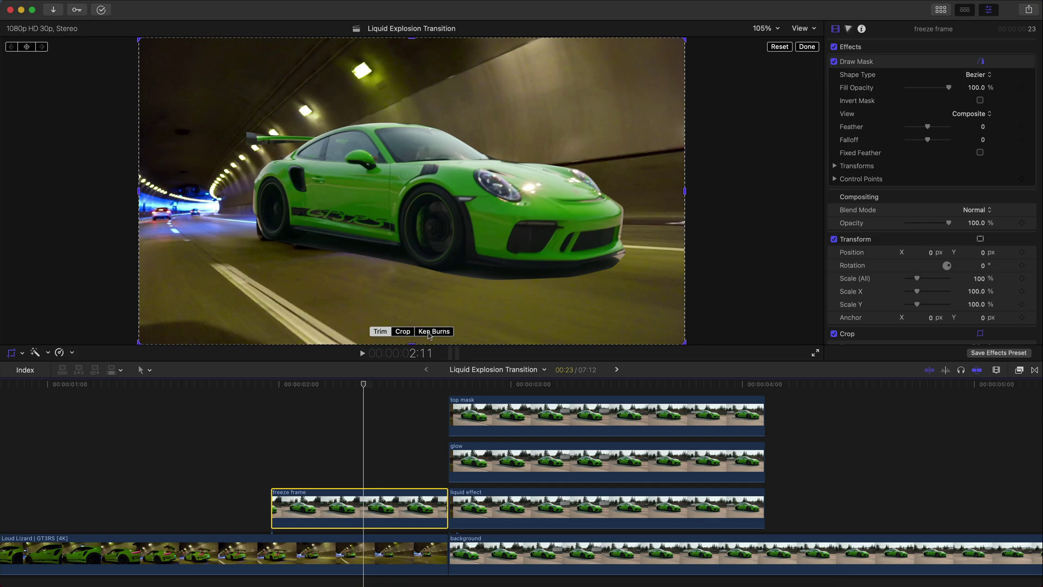
click(433, 332)
- Enlarge the Ken Burns end frame to fill the whole picture and close the crop controls
drag(303, 384, 273, 387)
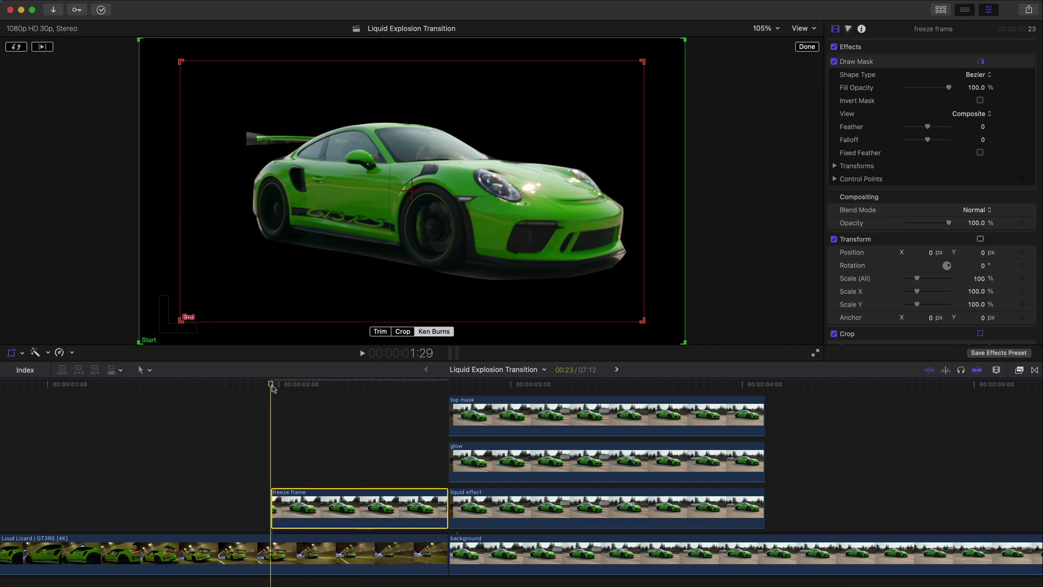
click(226, 221)
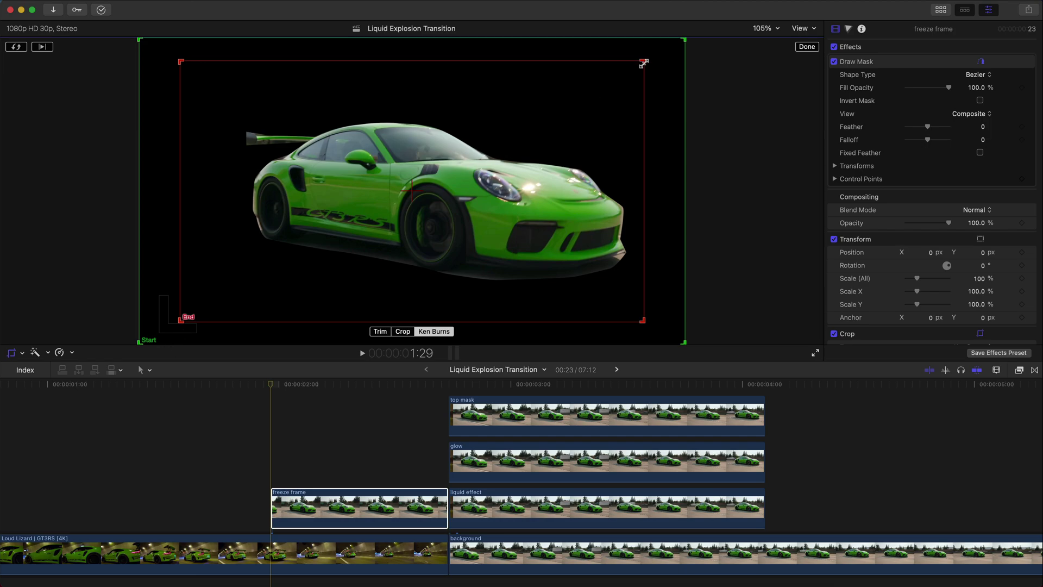
drag(644, 63, 706, 41)
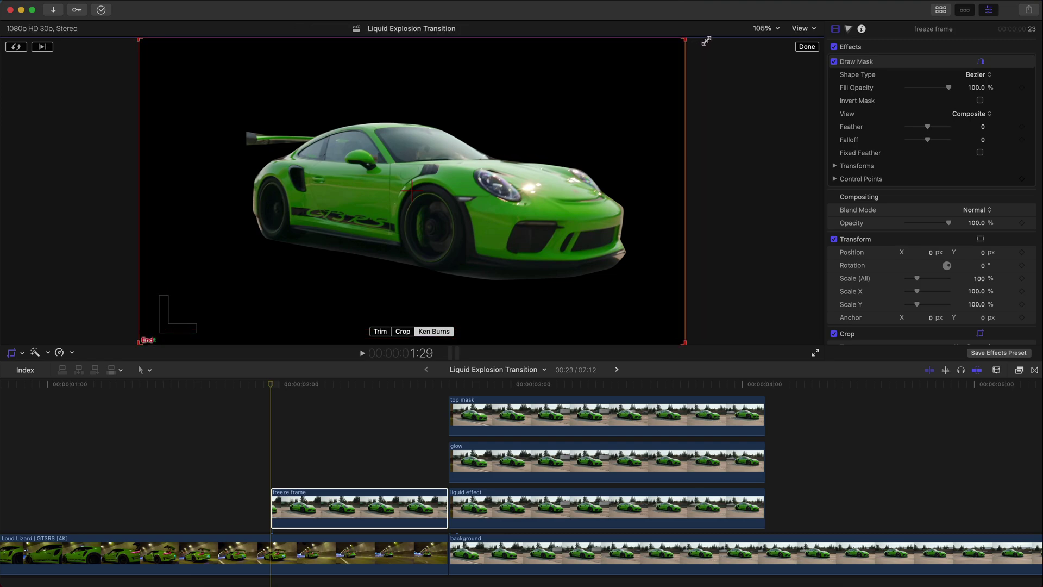
click(806, 46)
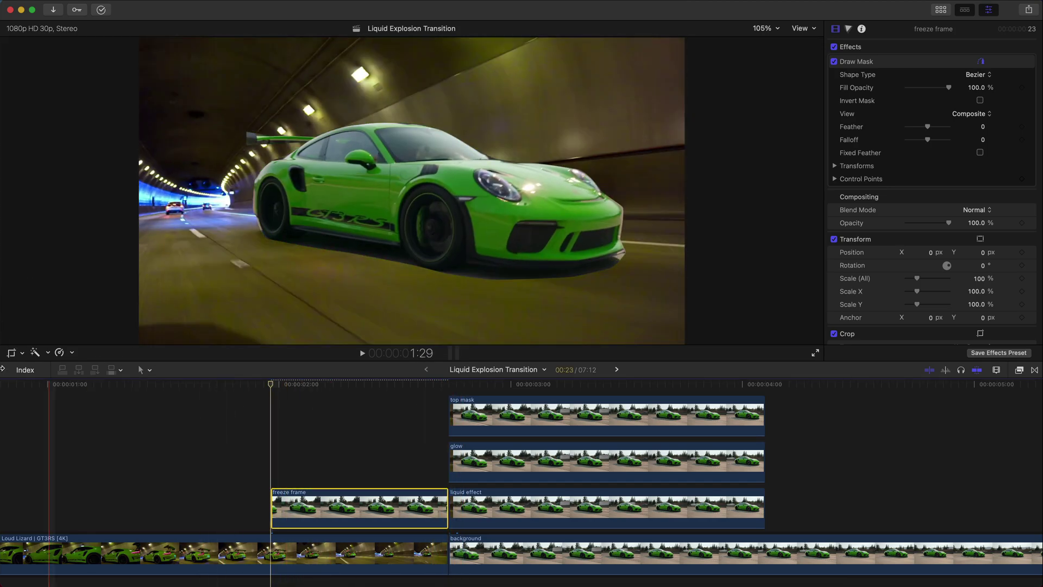
- Reopen Ken Burns, shift the start frame horizontally until it sits just right of the end frame, and close the crop controls
click(12, 353)
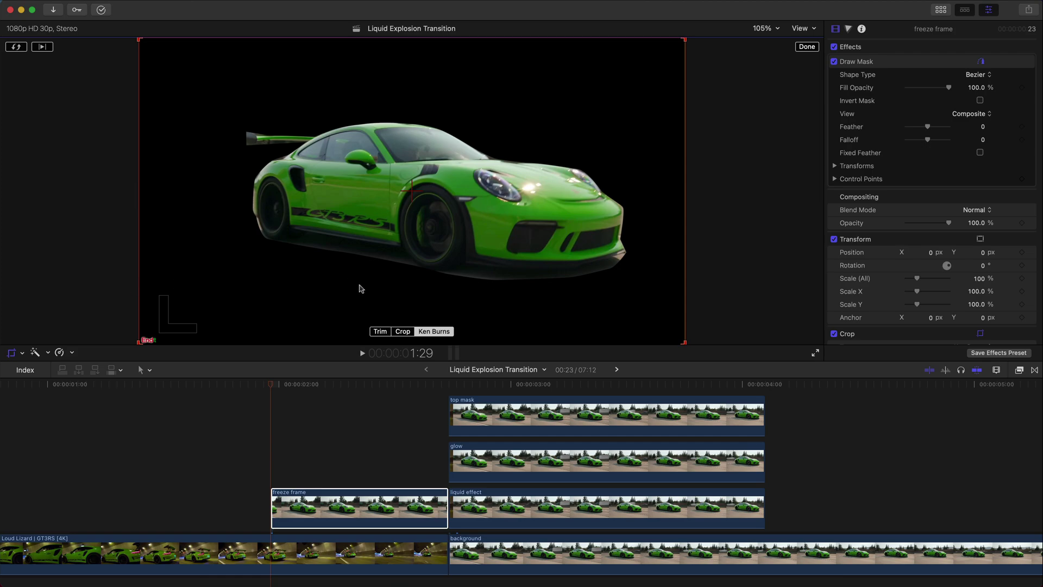
drag(166, 295, 203, 295)
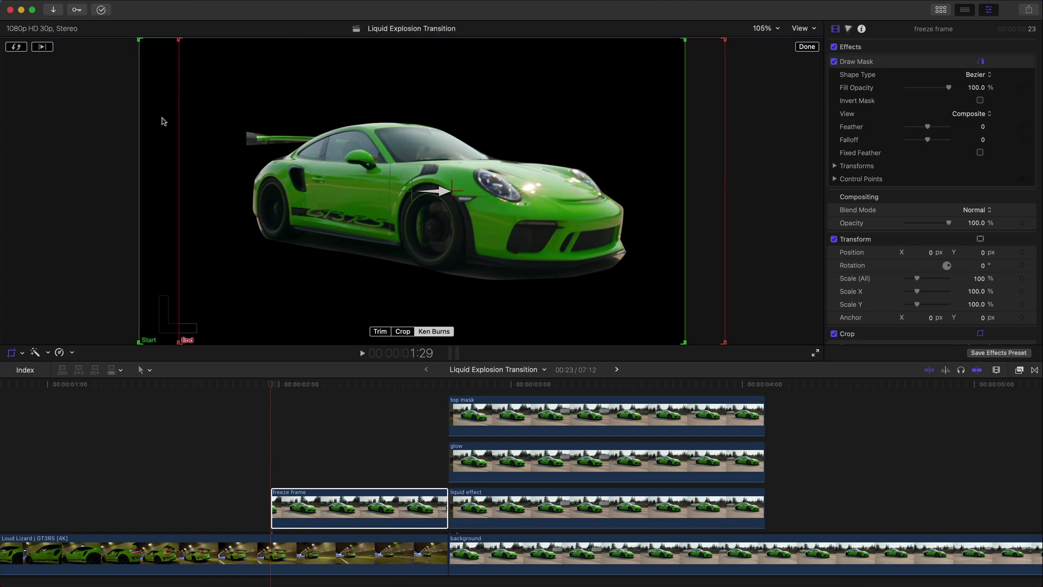
drag(158, 131, 741, 129)
drag(667, 130, 627, 130)
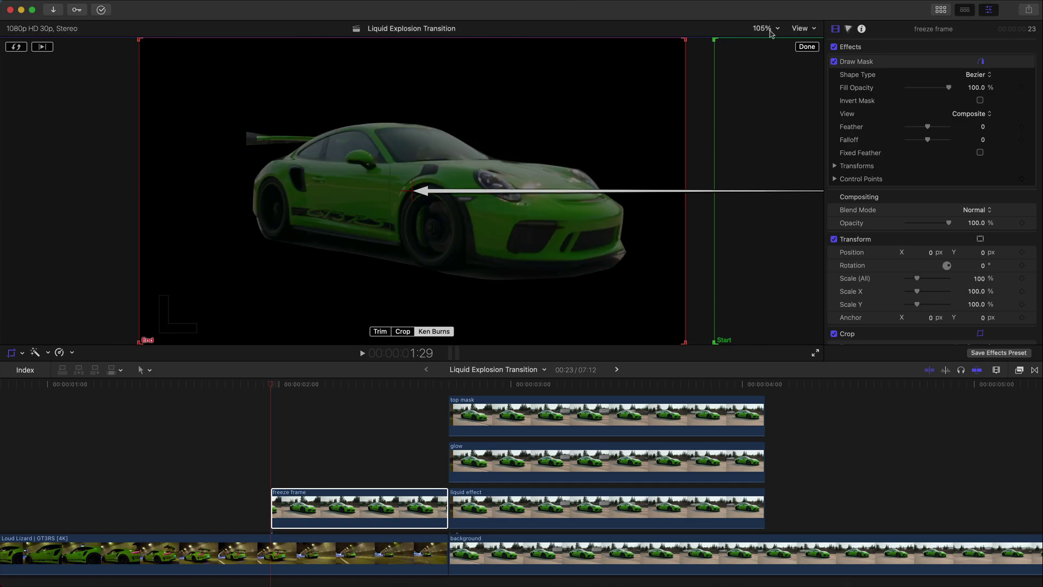
click(770, 34)
click(774, 81)
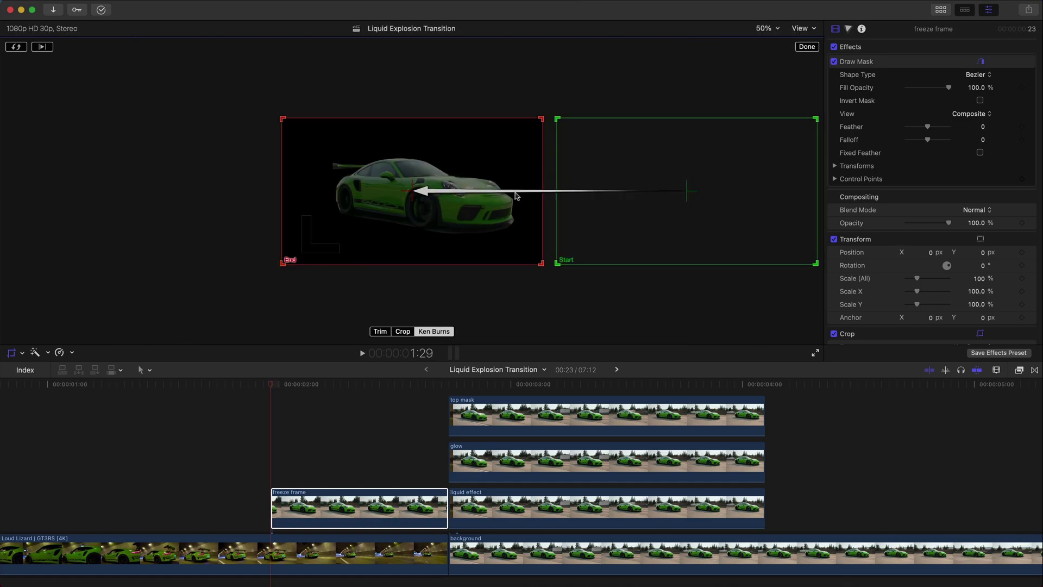
drag(636, 186, 709, 152)
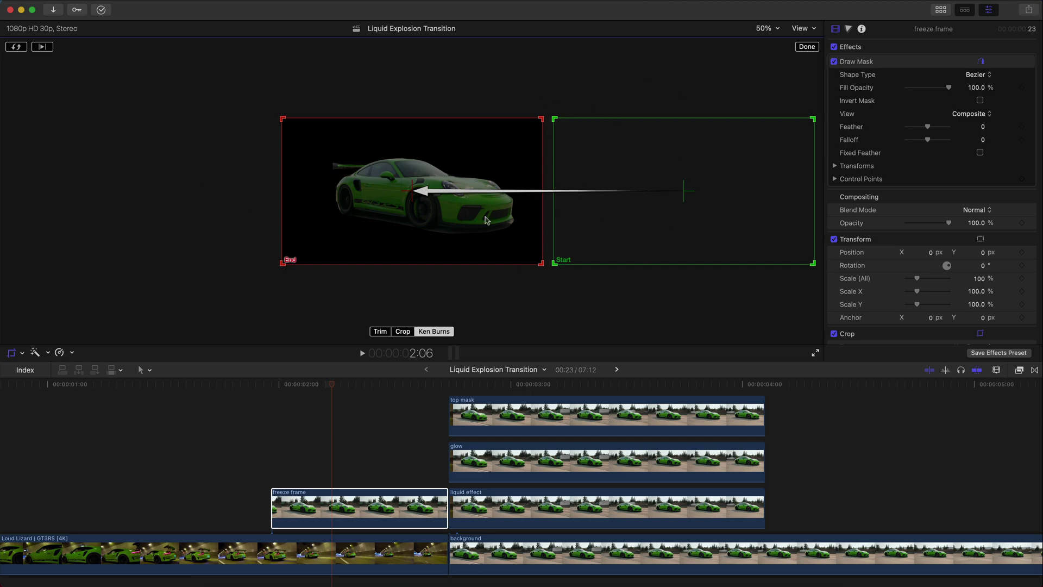
mouse_move(653, 155)
mouse_down()
mouse_move(334, 66)
mouse_move(375, 11)
mouse_move(366, 294)
mouse_move(392, 344)
mouse_move(92, 151)
mouse_move(647, 154)
mouse_move(655, 88)
mouse_move(646, 163)
mouse_move(650, 155)
mouse_up()
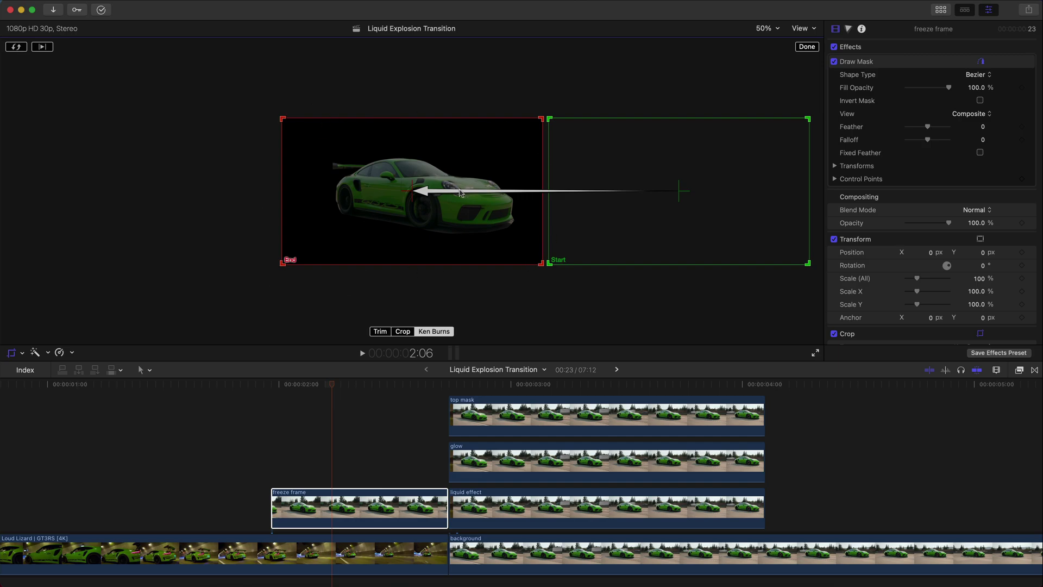
click(807, 46)
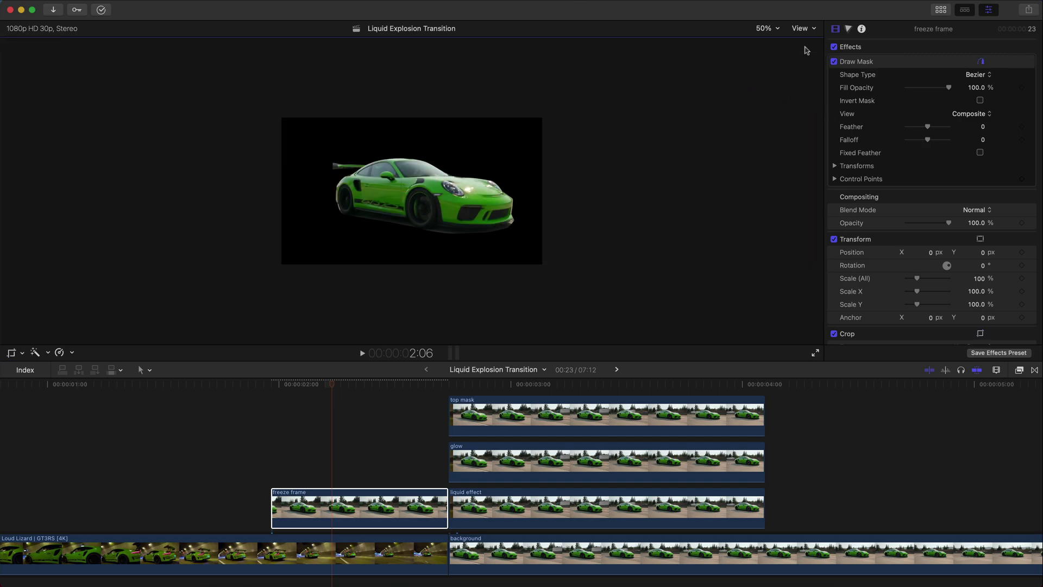
- Play and scrub through the freeze frame clip to check how the masked car slides into the tunnel shot
key(space)
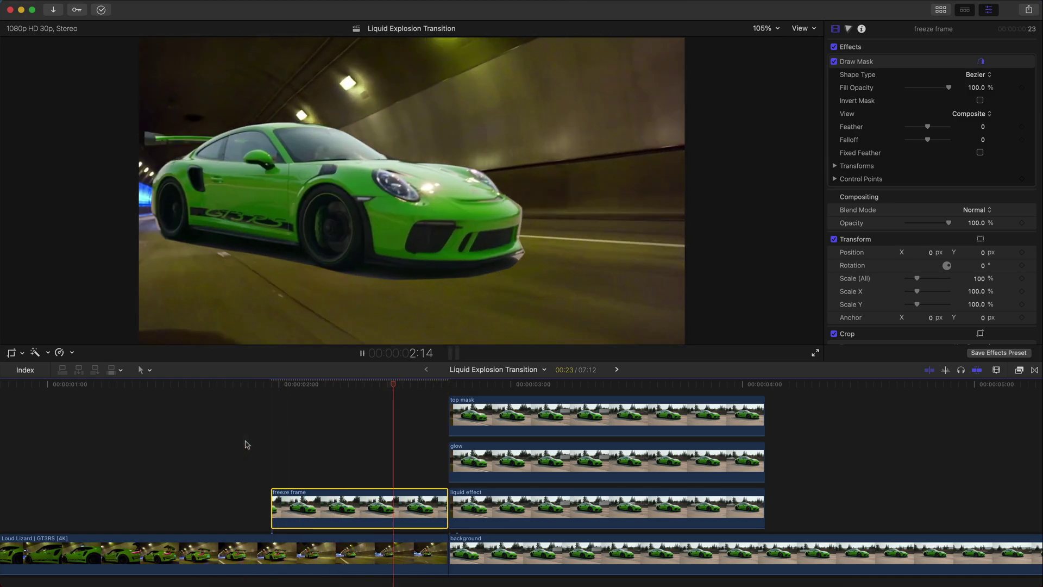
key(space)
key(space)
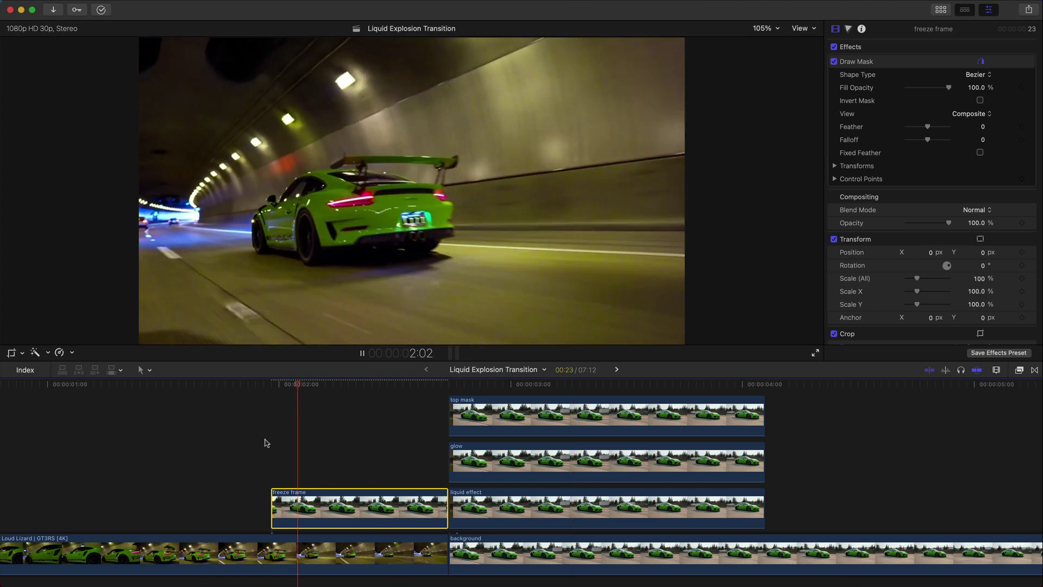
key(space)
click(375, 385)
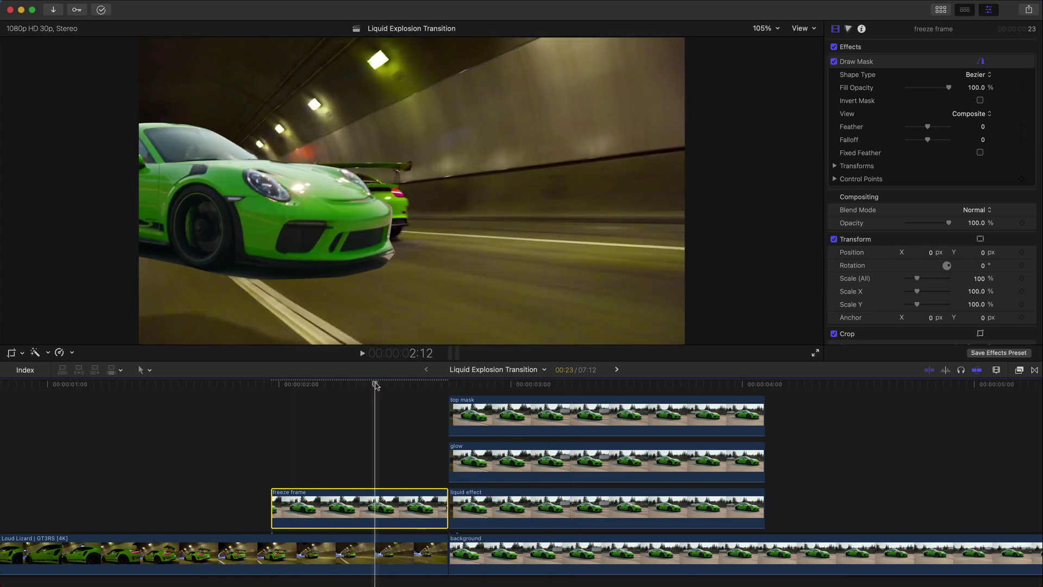
drag(375, 385, 392, 384)
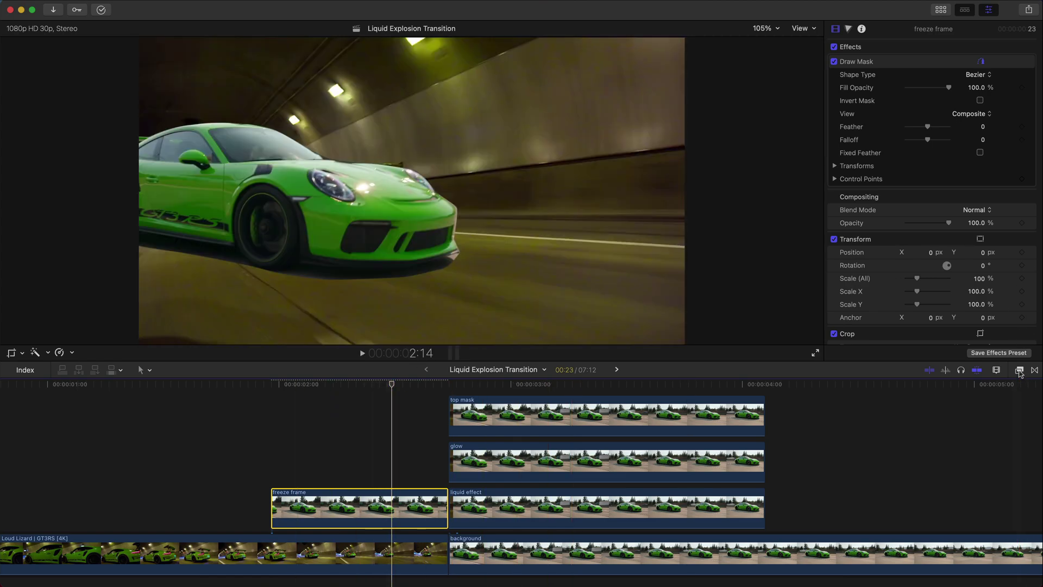
- Apply the Directional blur effect to the freeze frame clip and preview it as the car slides in
click(1020, 370)
click(836, 480)
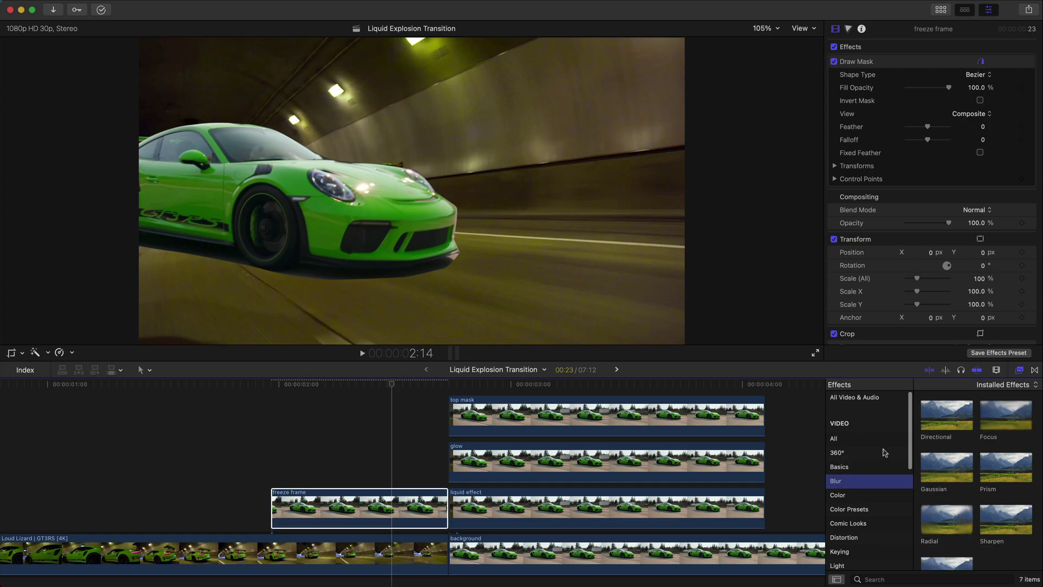
drag(946, 467, 335, 508)
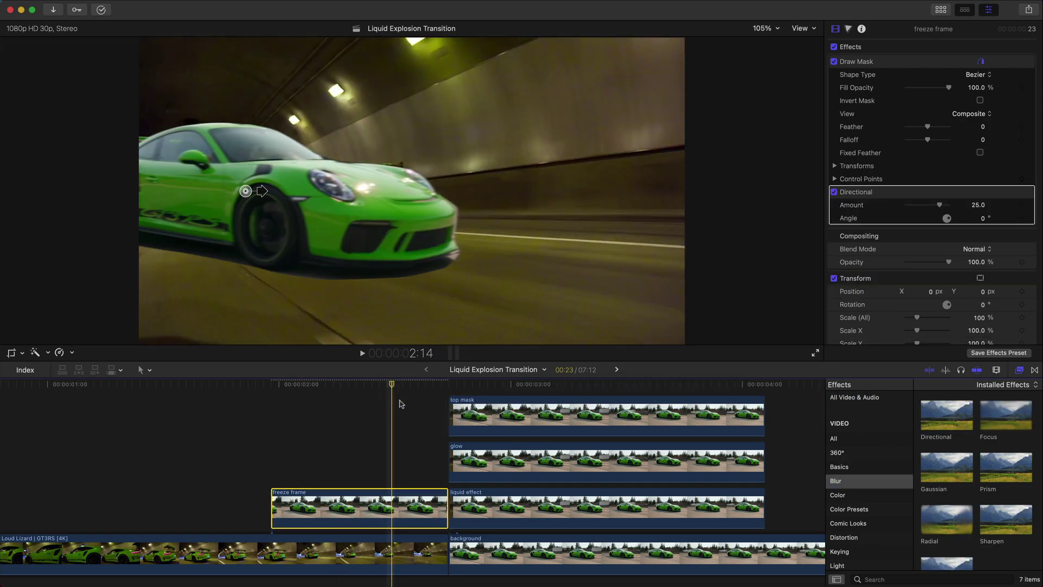
click(308, 390)
drag(308, 391, 364, 391)
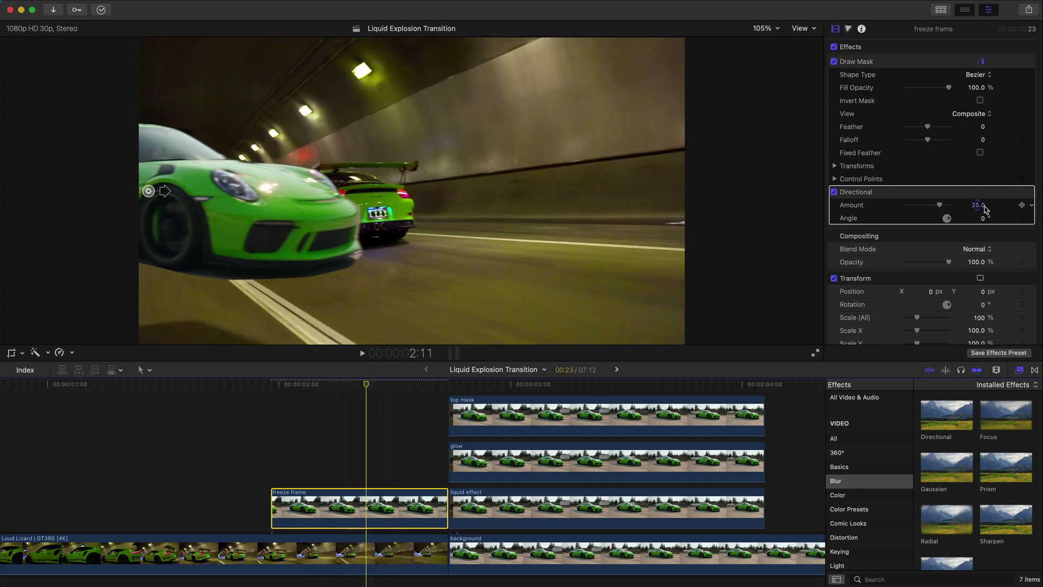
- Set the Directional blur amount to 127.5 and keyframe it at 2:17
drag(166, 191, 225, 190)
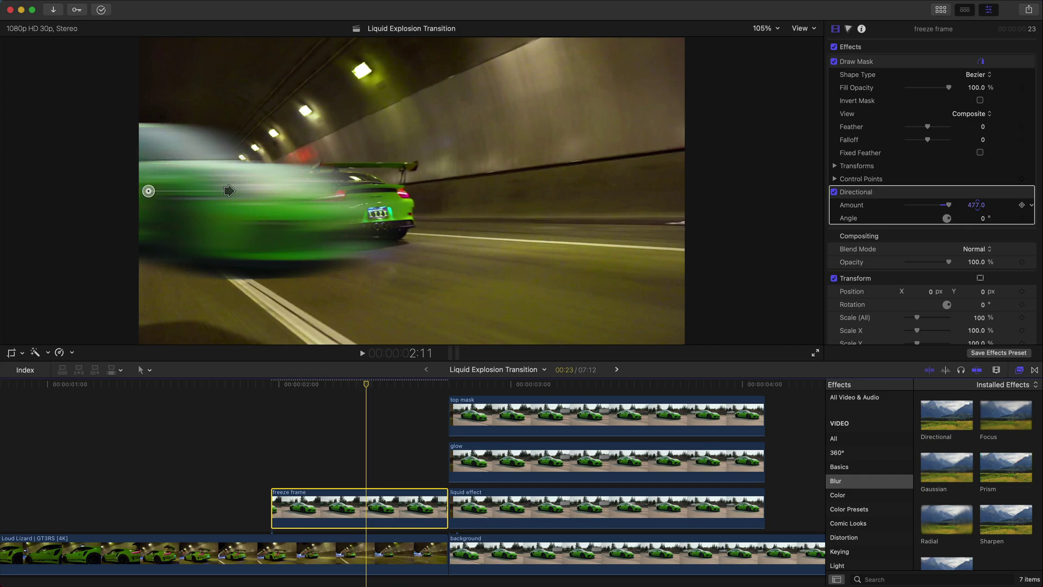
key(Right)
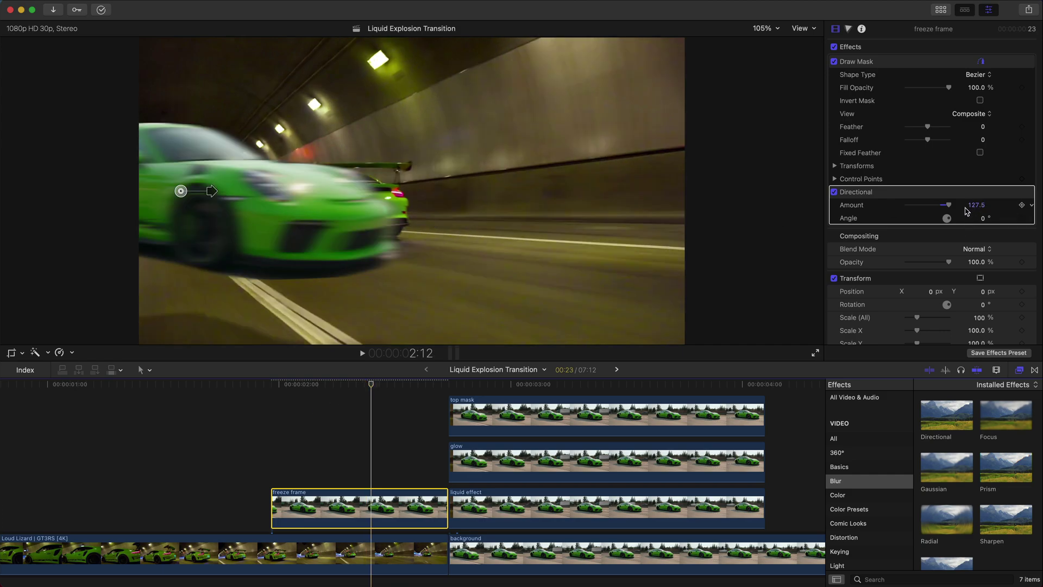
drag(372, 390, 410, 390)
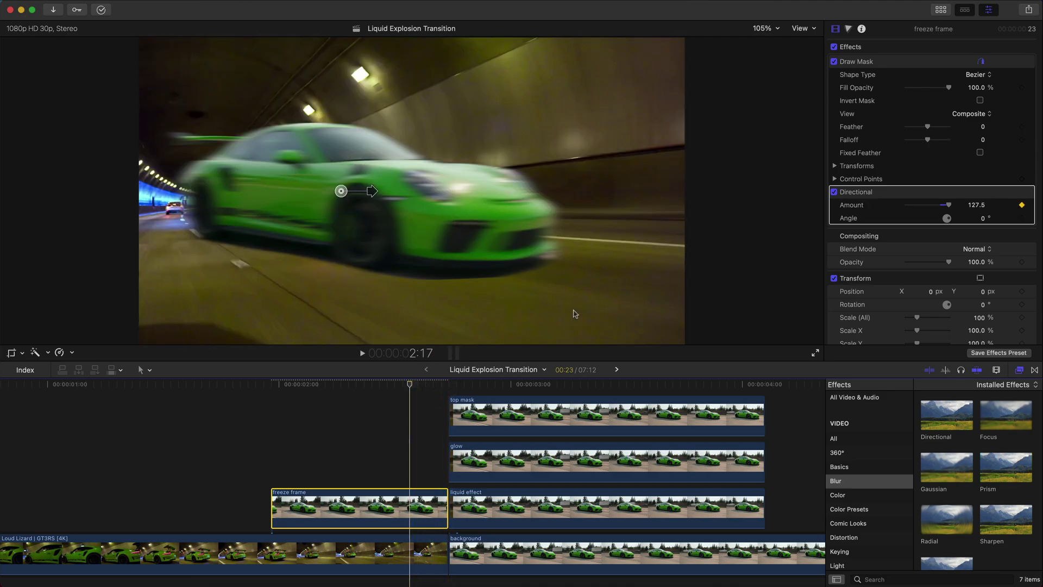
- Keyframe the Directional blur amount down to its minimum at 2:22 and play back the blurred slide-in
key(Down)
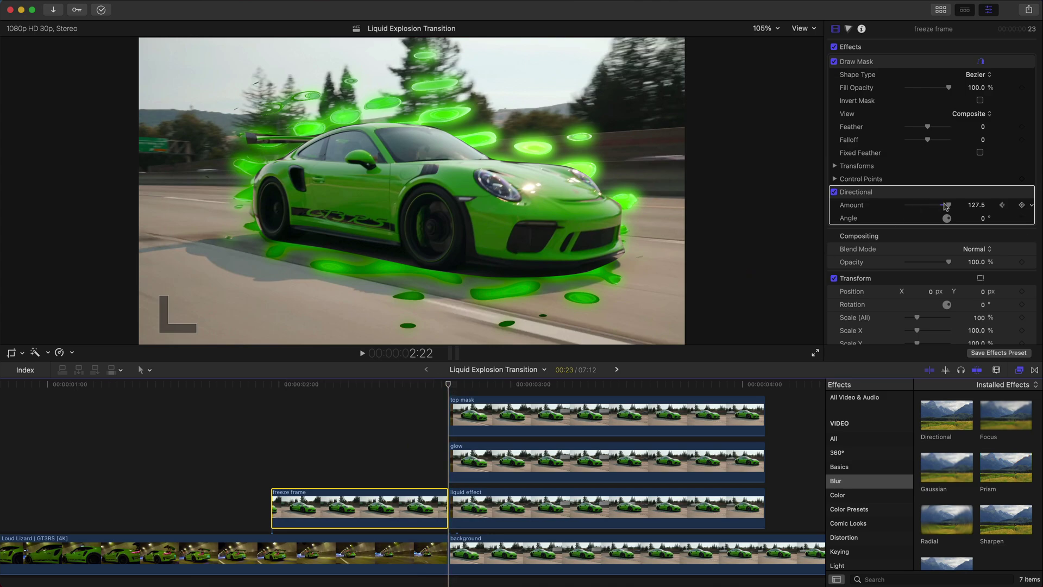
drag(947, 206, 798, 205)
key(space)
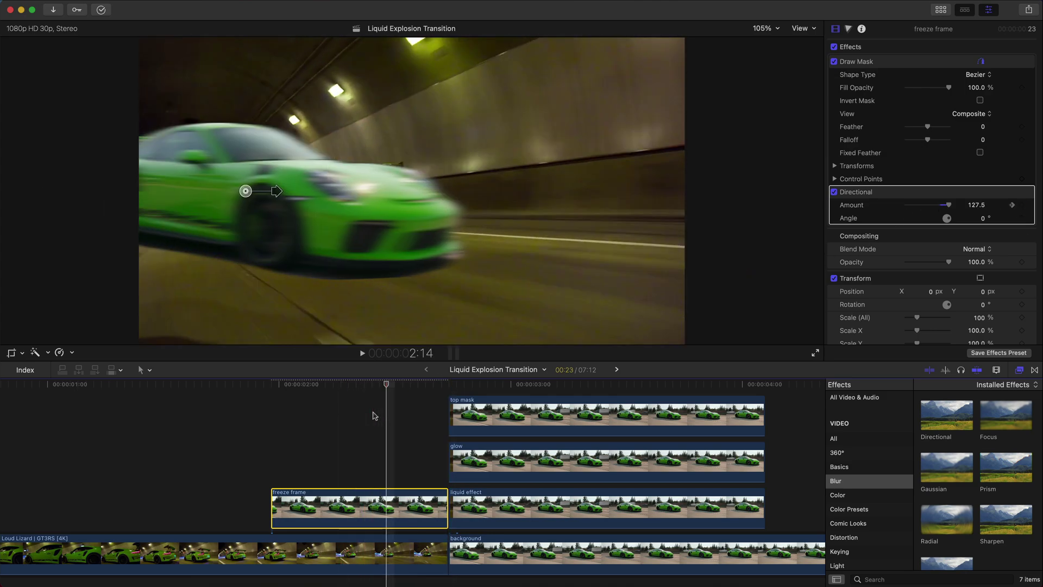
key(Right)
key(Right)
key(Right)
key(Right)
key(Right)
key(Right)
key(Right)
key(Right)
key(Right)
key(Right)
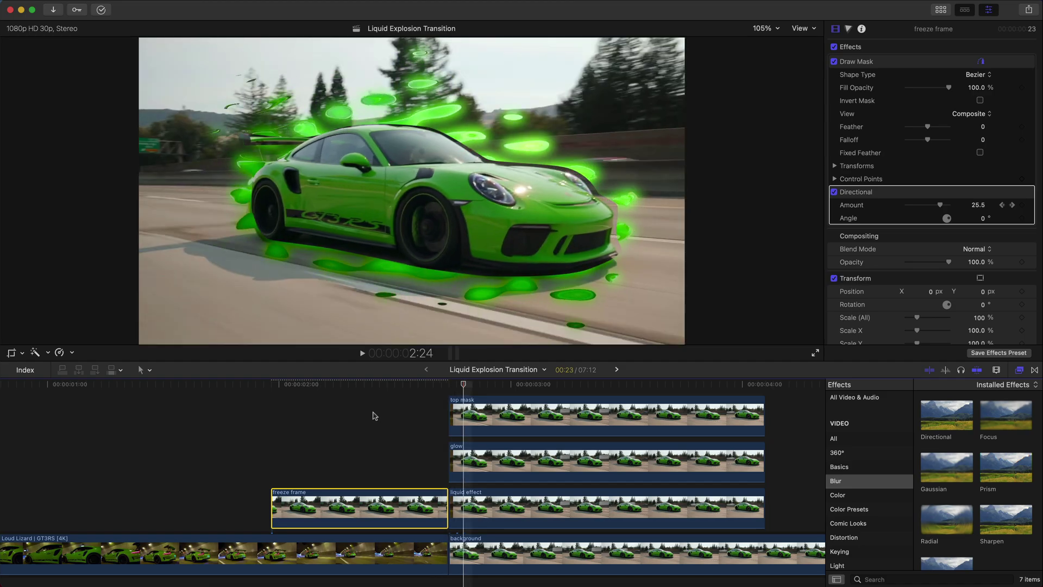
- Replay the transition from the tunnel shot into the liquid explosion and park the playhead at 2:13 on the freeze frame clip
key(Left)
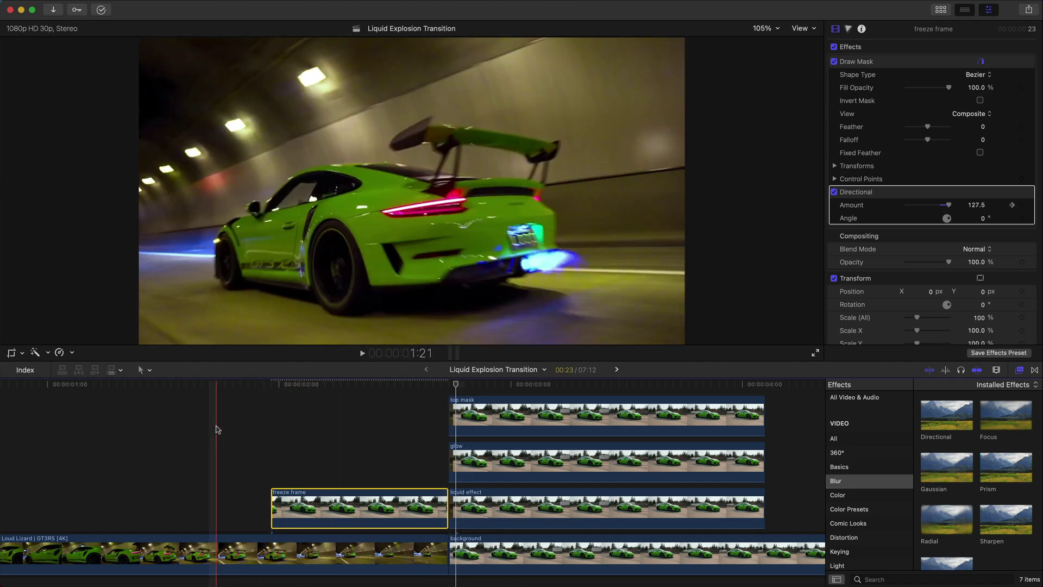
key(space)
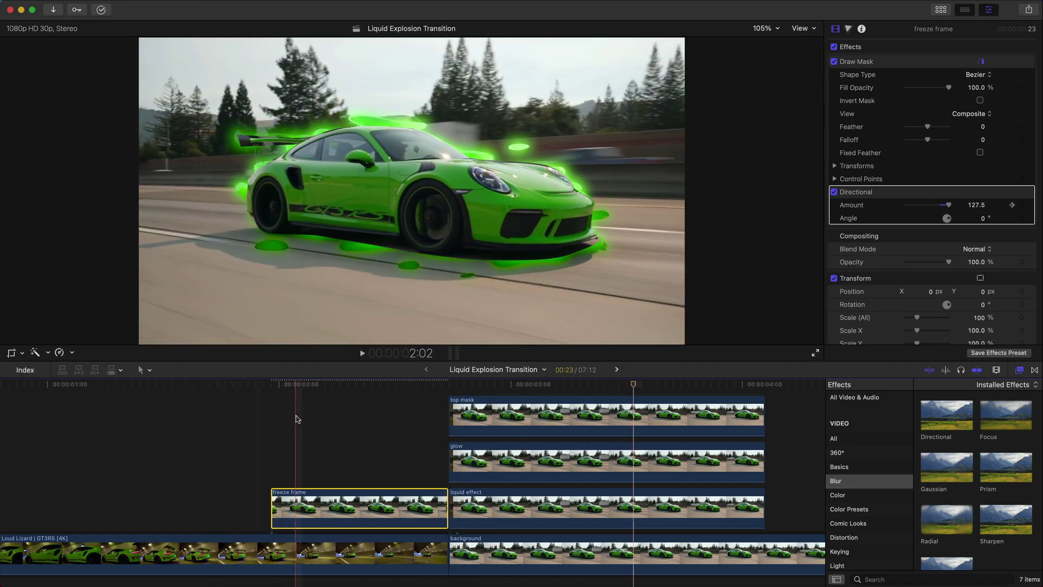
scroll(295, 418, right, 2)
scroll(296, 419, up, 1)
click(337, 387)
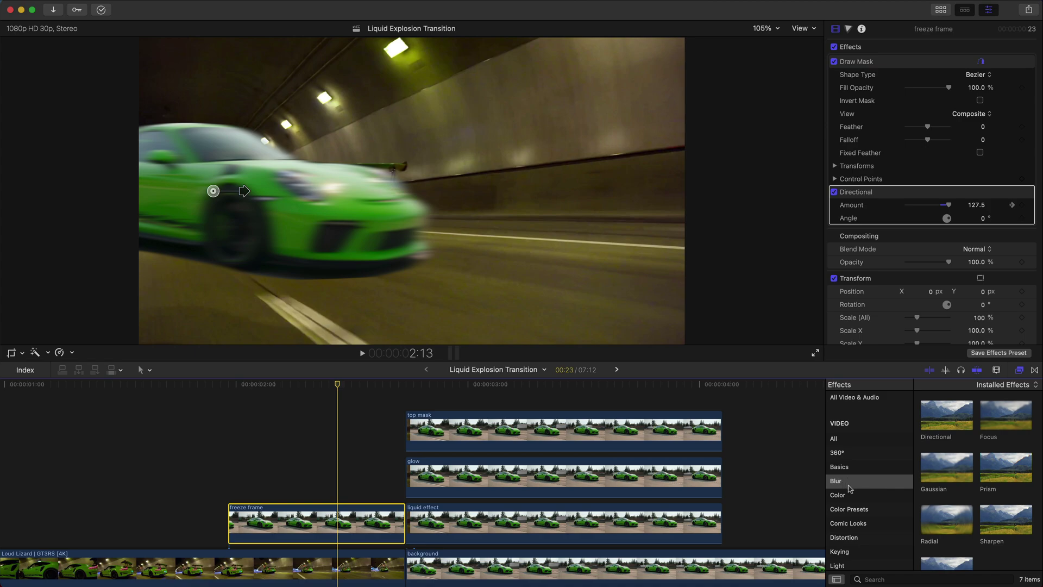
- Apply the Glow effect from the Light category to the freeze frame clip and scrub through the slide-in to preview it
scroll(855, 461, down, 5)
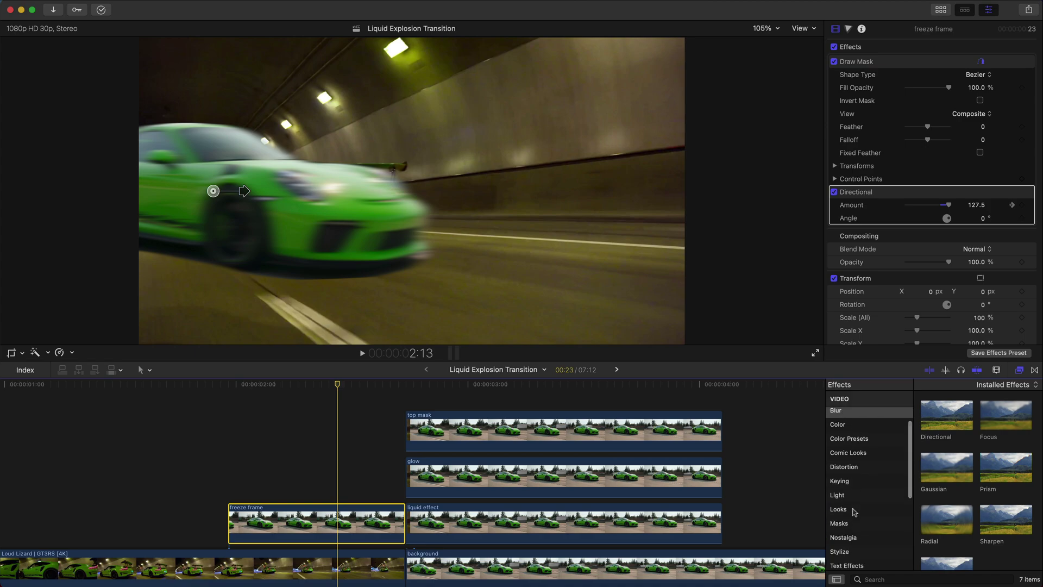
click(867, 486)
scroll(948, 471, down, 1)
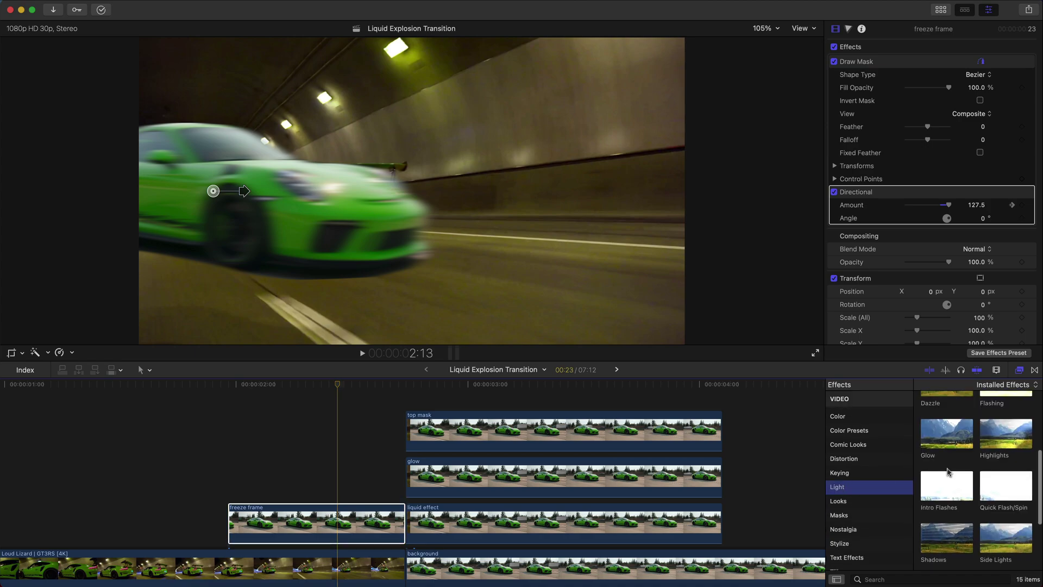
drag(940, 433, 315, 521)
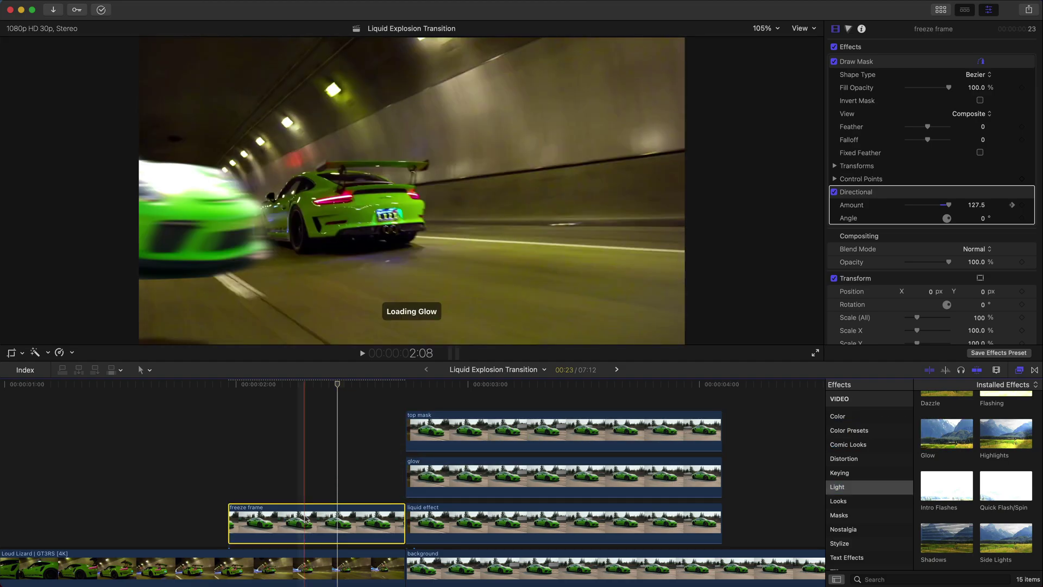
drag(325, 389, 354, 388)
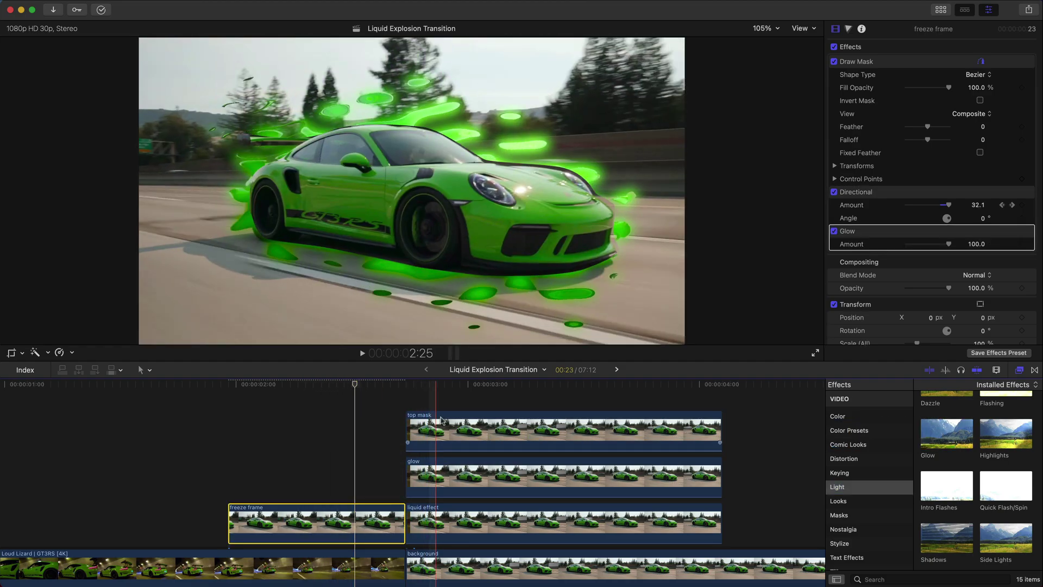
- Apply the Glow effect to the top mask clip and hide the effects browser and inspector
click(451, 429)
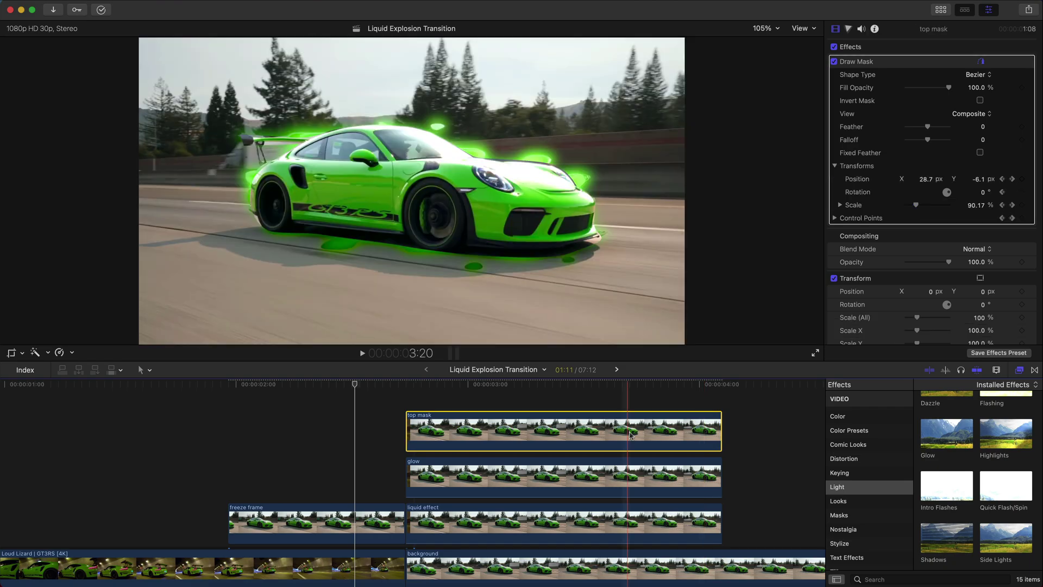
click(1020, 371)
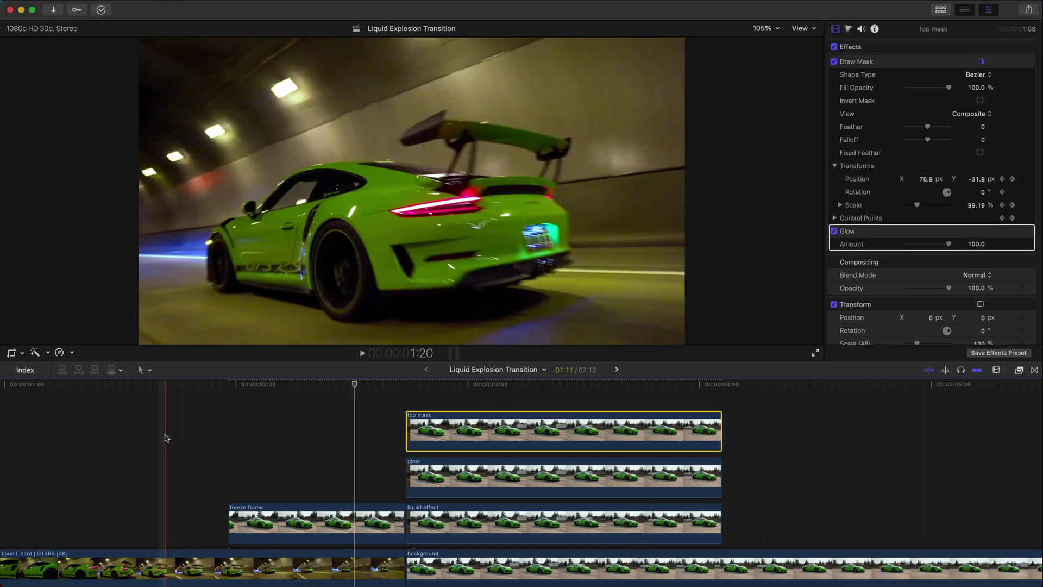
key(super+4)
- Fit the whole project in the timeline, play back the finished transition and scrub through the explosion to 3:14
key(space)
key(shift+z)
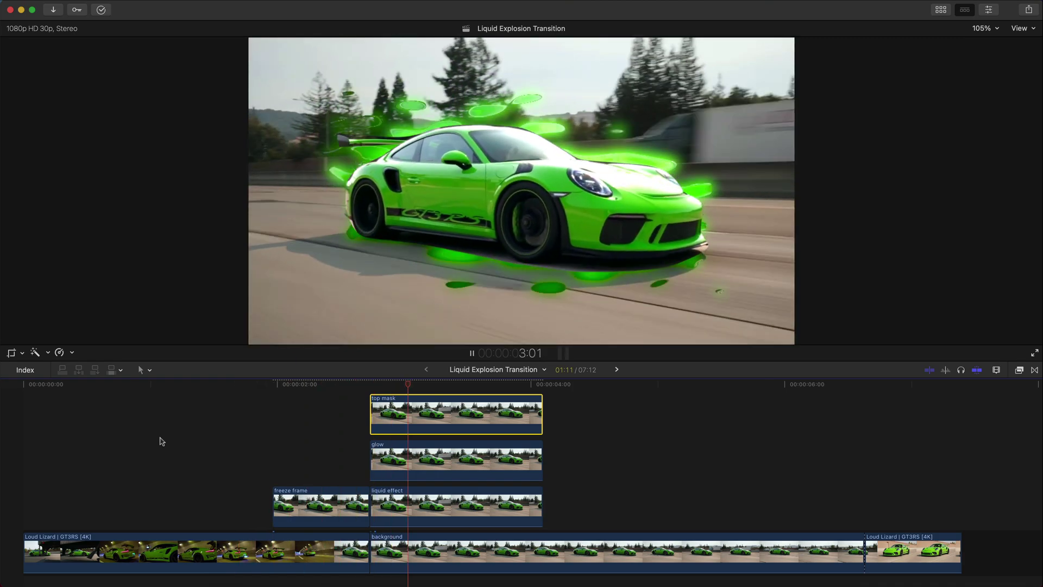
key(space)
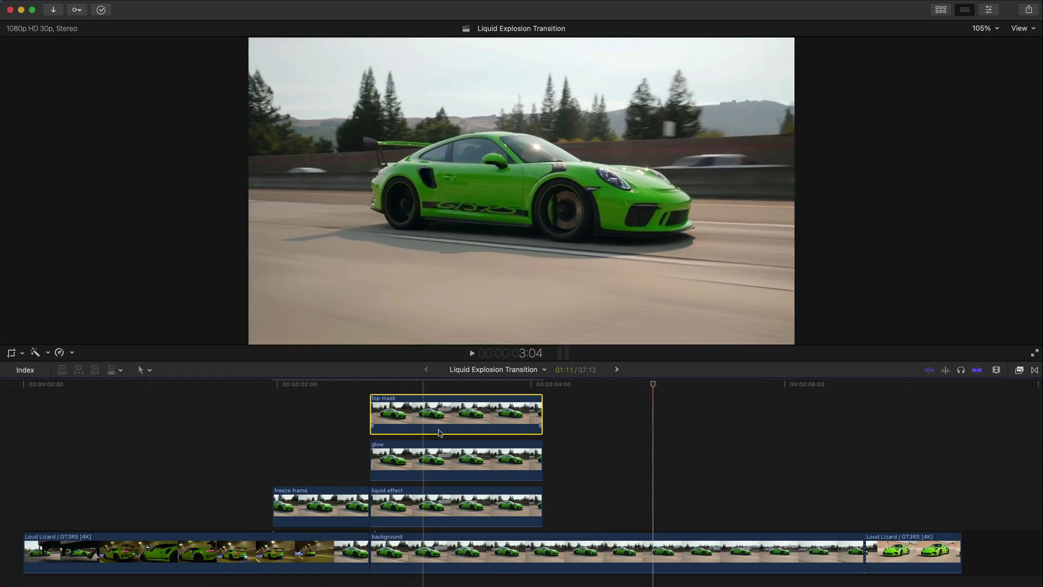
key(space)
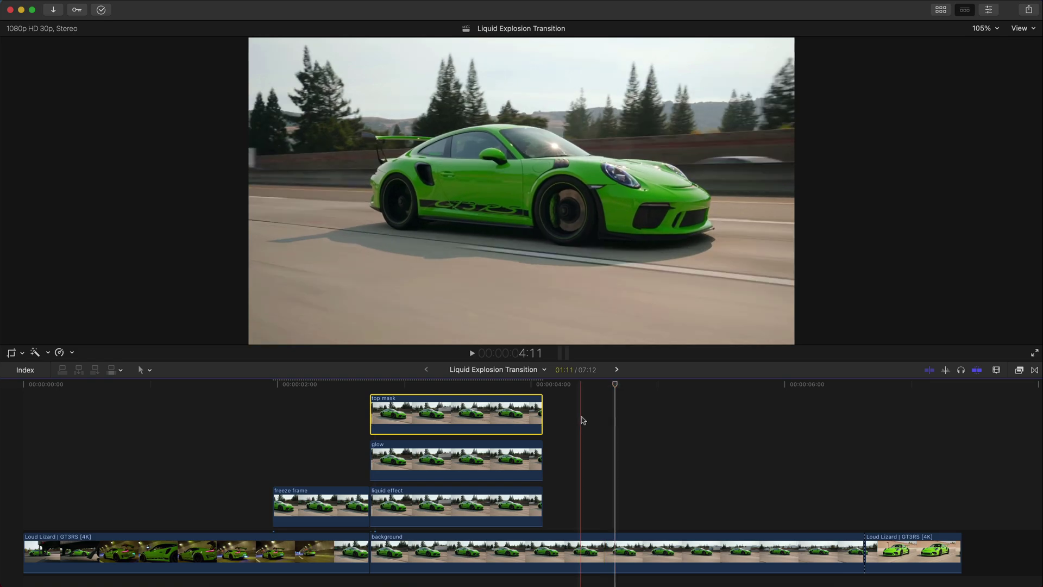
key(space)
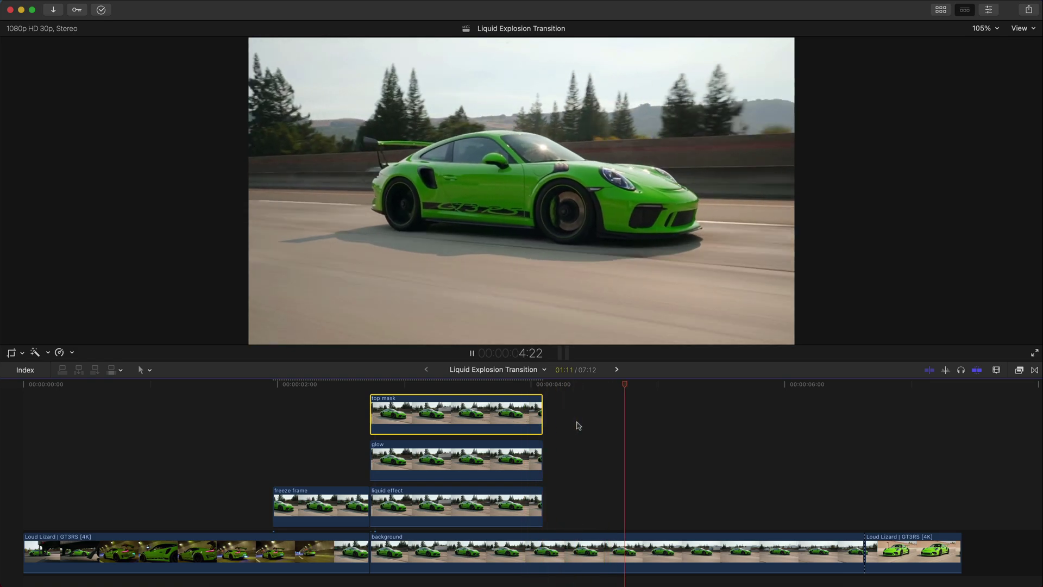
key(space)
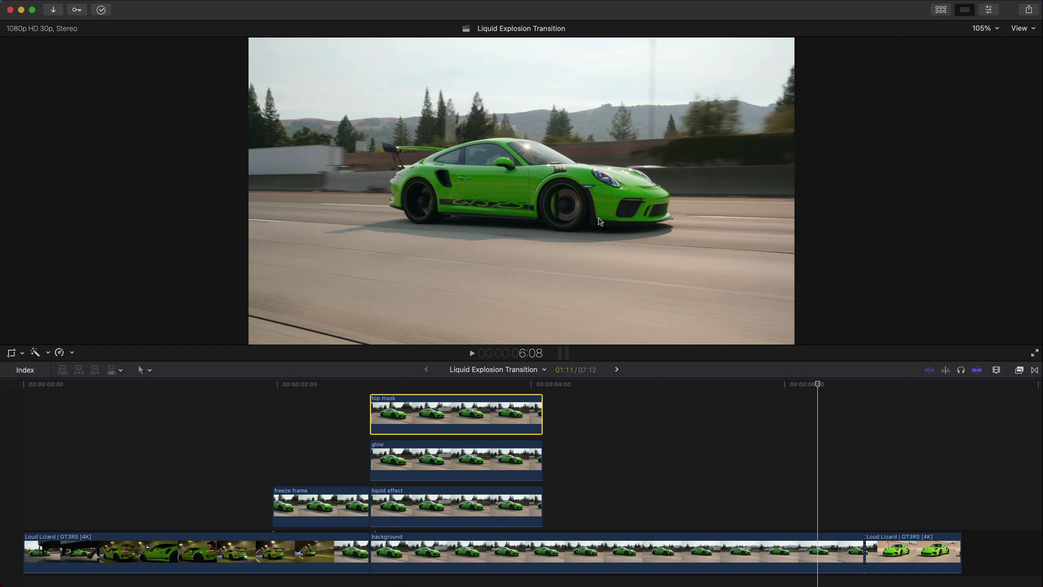
drag(195, 386, 465, 392)
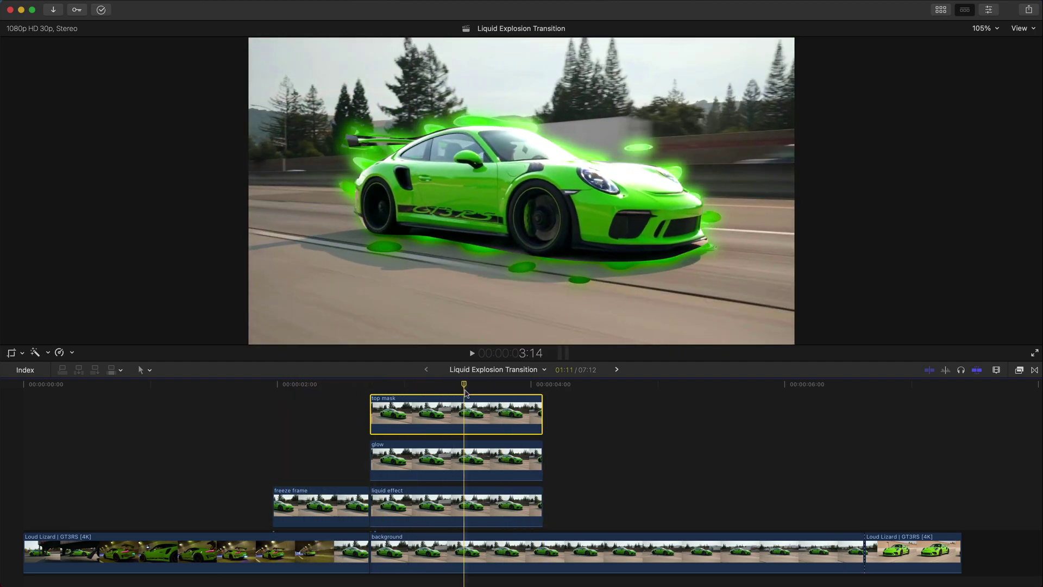